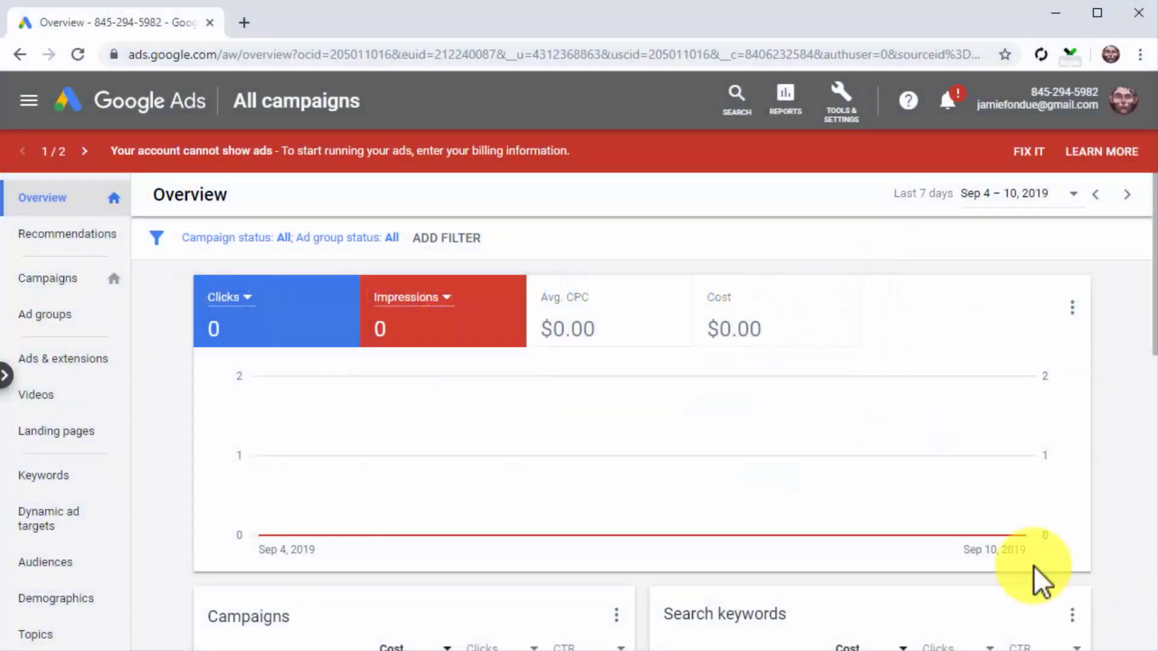
{"action": "left_click", "coordinate": [81, 282]}
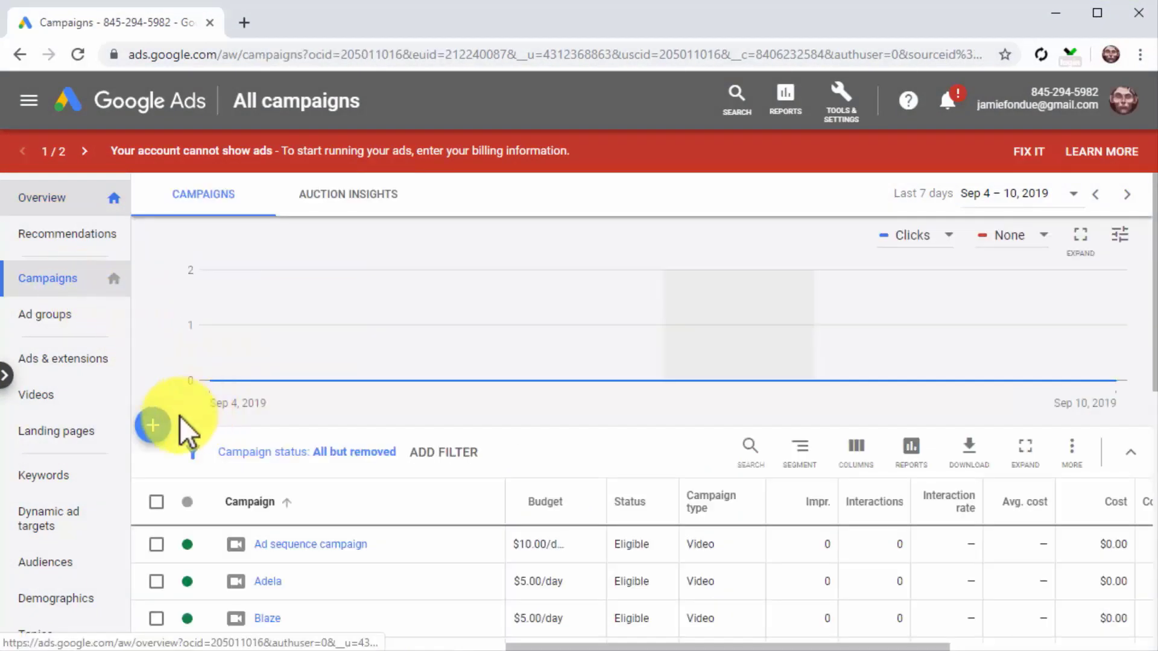
{"action": "left_click", "coordinate": [148, 424]}
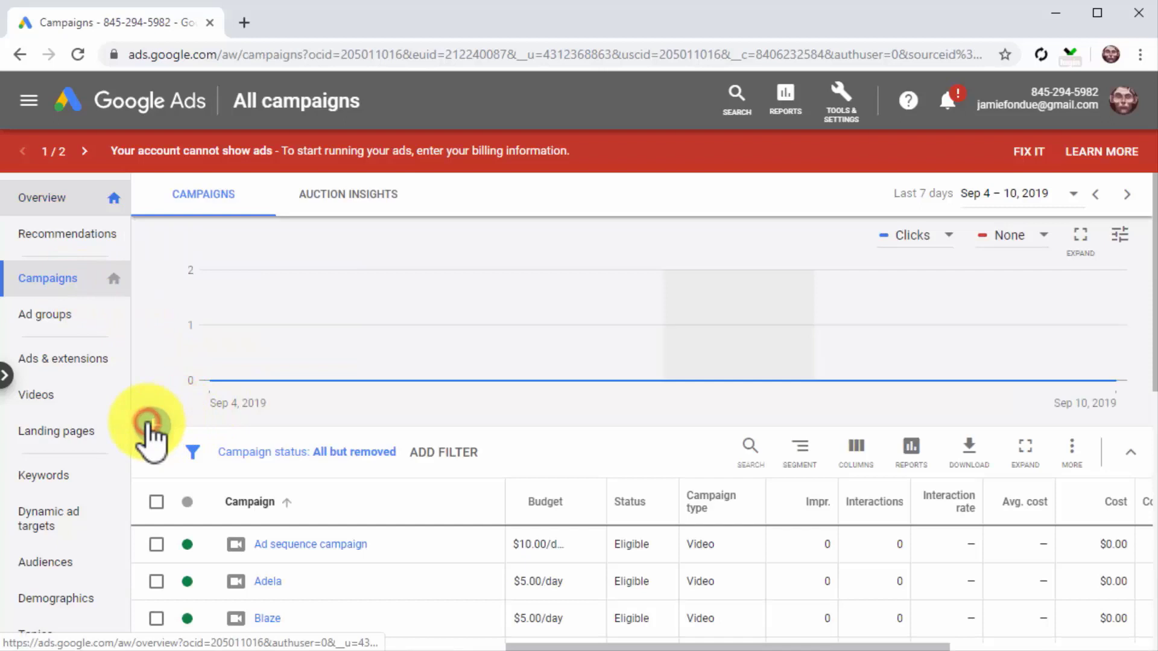
{"action": "left_click", "coordinate": [188, 495]}
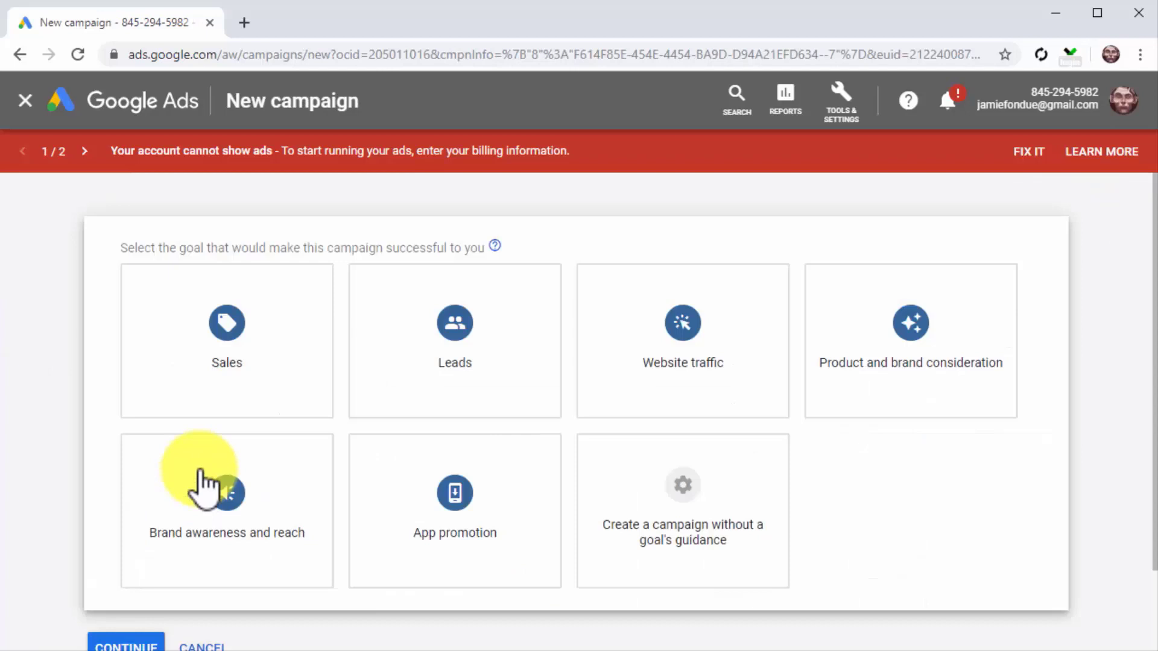
{"action": "left_click", "coordinate": [271, 568]}
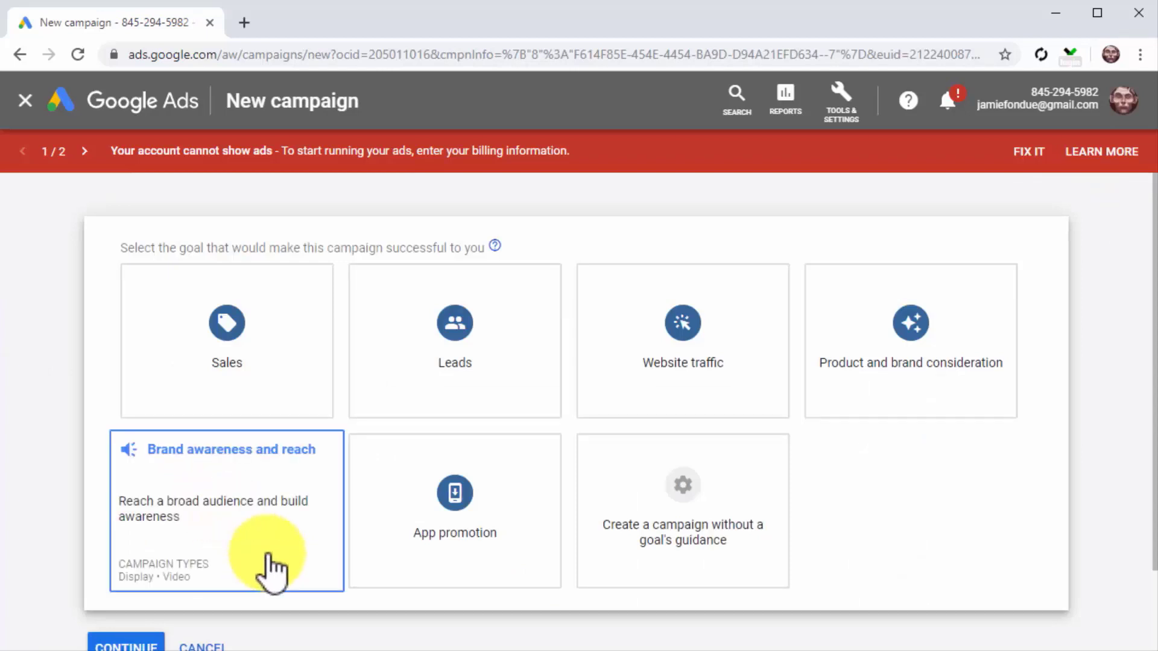
{"action": "left_click", "coordinate": [271, 570]}
{"action": "left_click", "coordinate": [272, 570]}
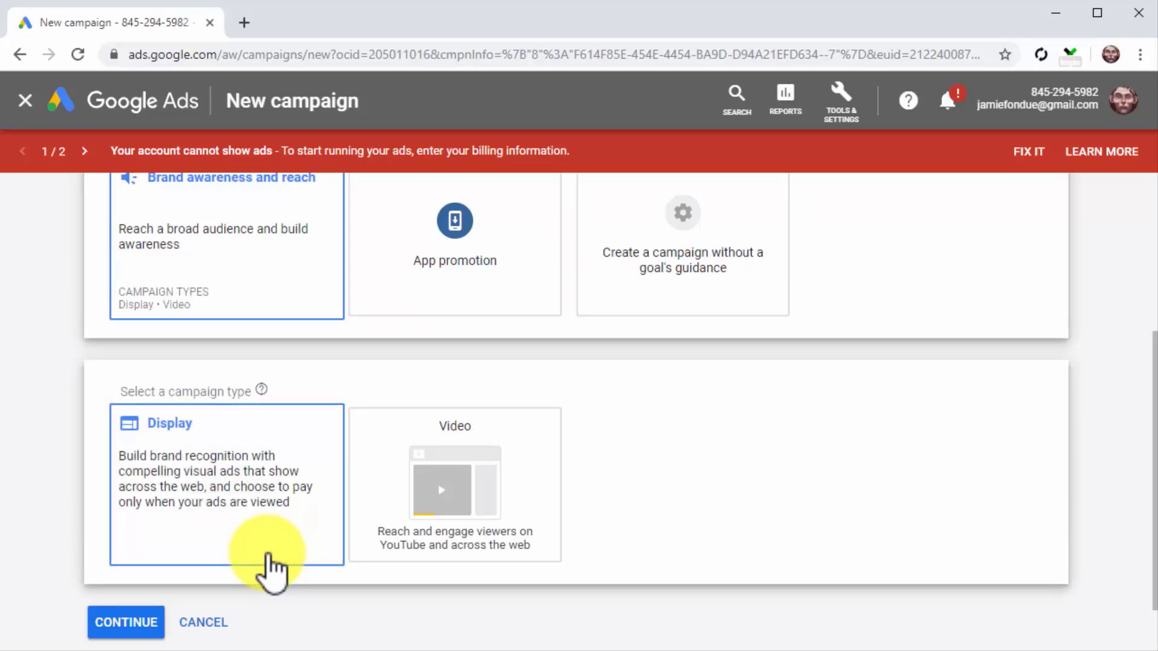
{"action": "left_click", "coordinate": [271, 569]}
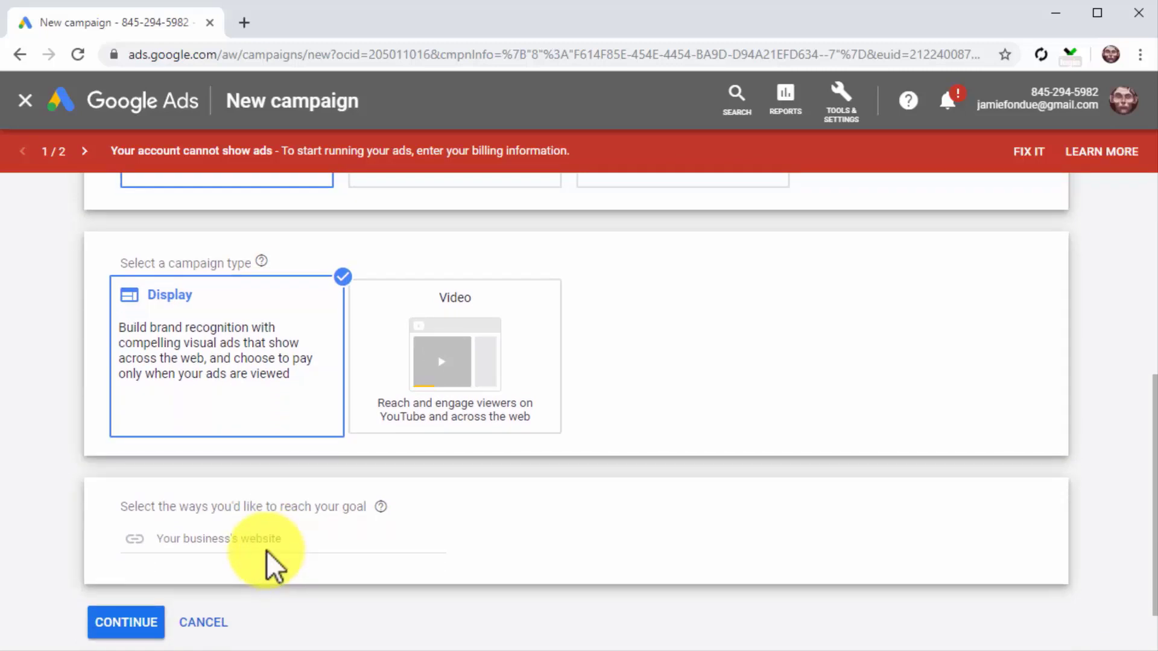
{"action": "left_click", "coordinate": [265, 550]}
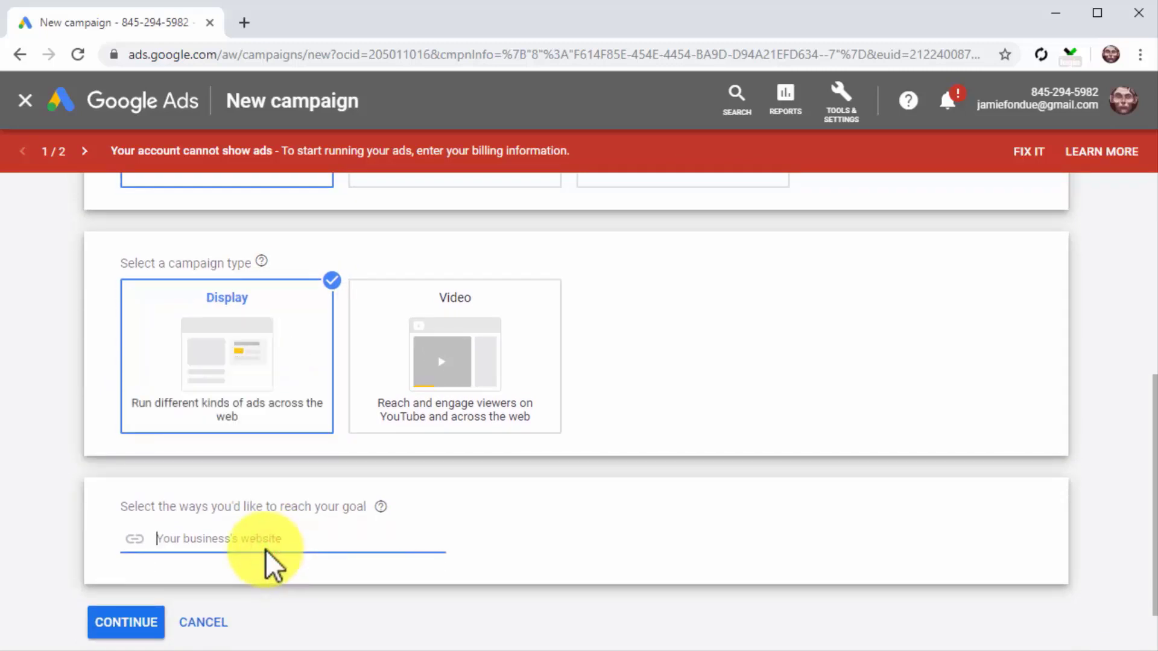
{"action": "type", "text": "http://diabescaremadeeasy.com"}
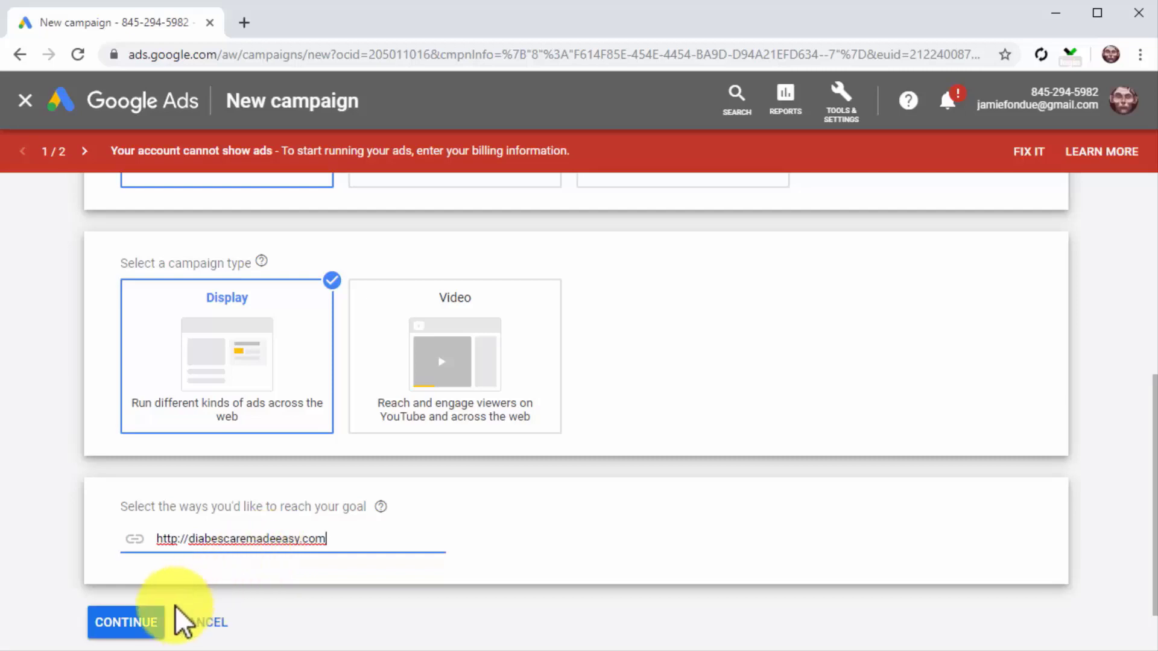
{"action": "left_click", "coordinate": [160, 621]}
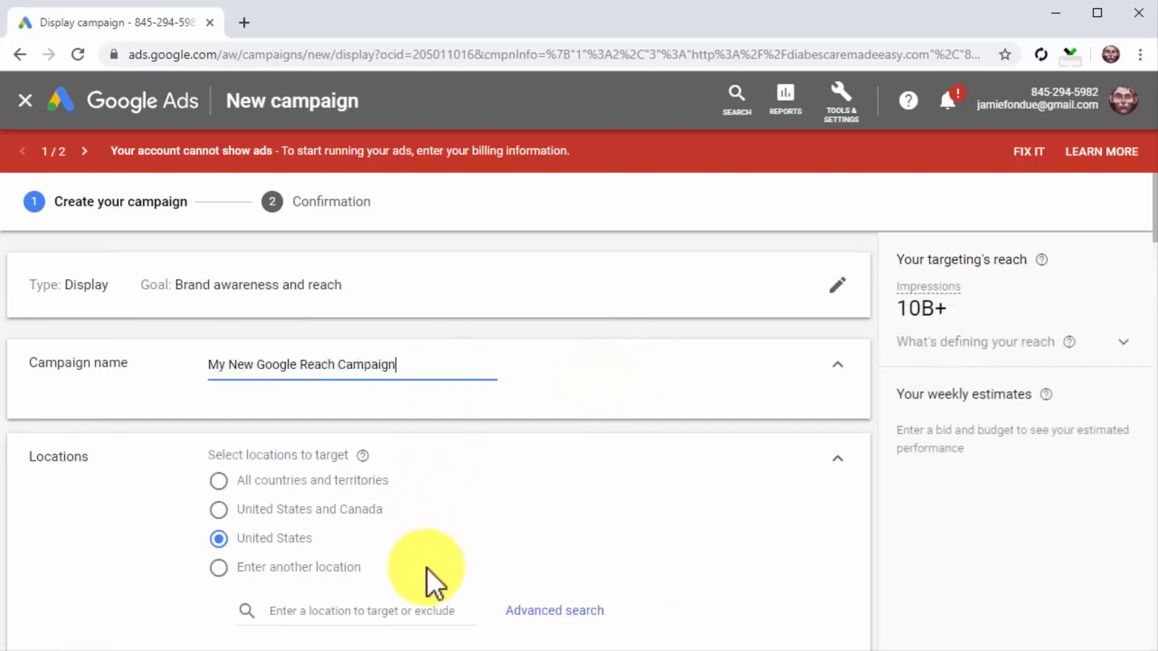
- Include Australia as the target location and leave English as the customer language
{"action": "left_click", "coordinate": [227, 508]}
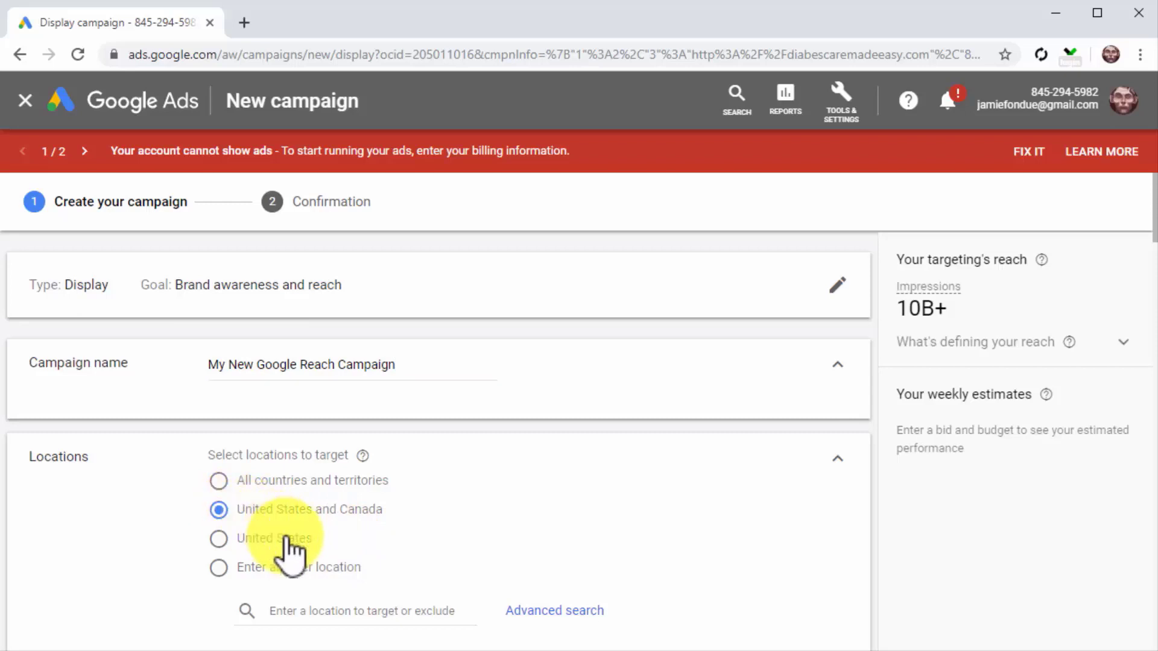
{"action": "left_click", "coordinate": [378, 611]}
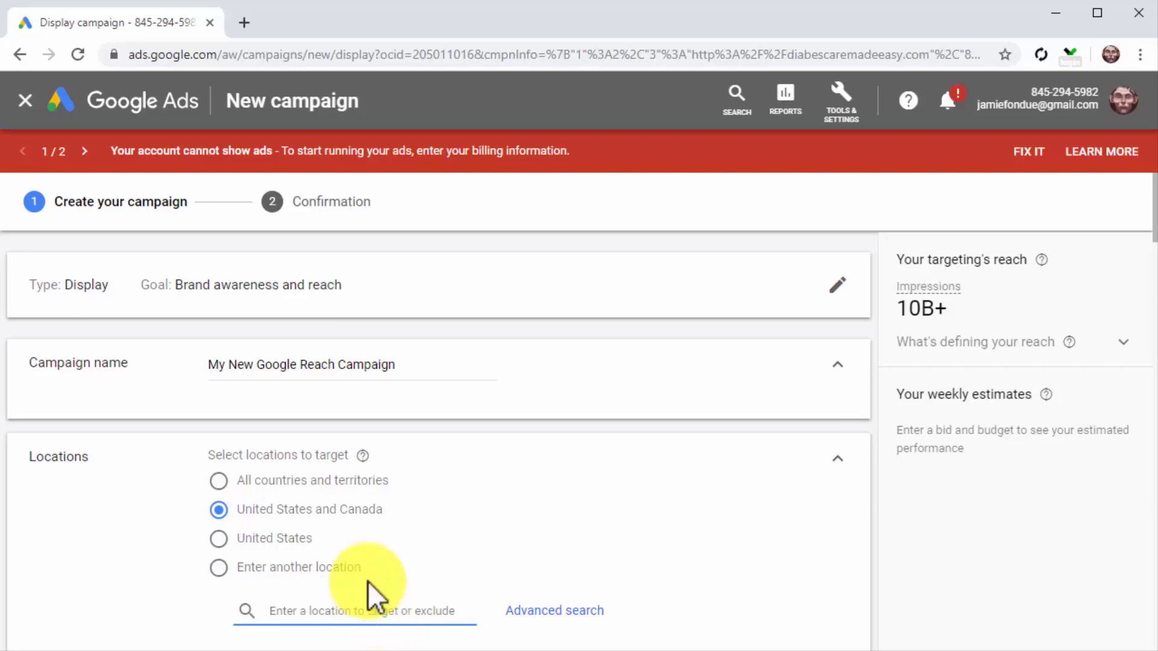
{"action": "type", "text": "australia"}
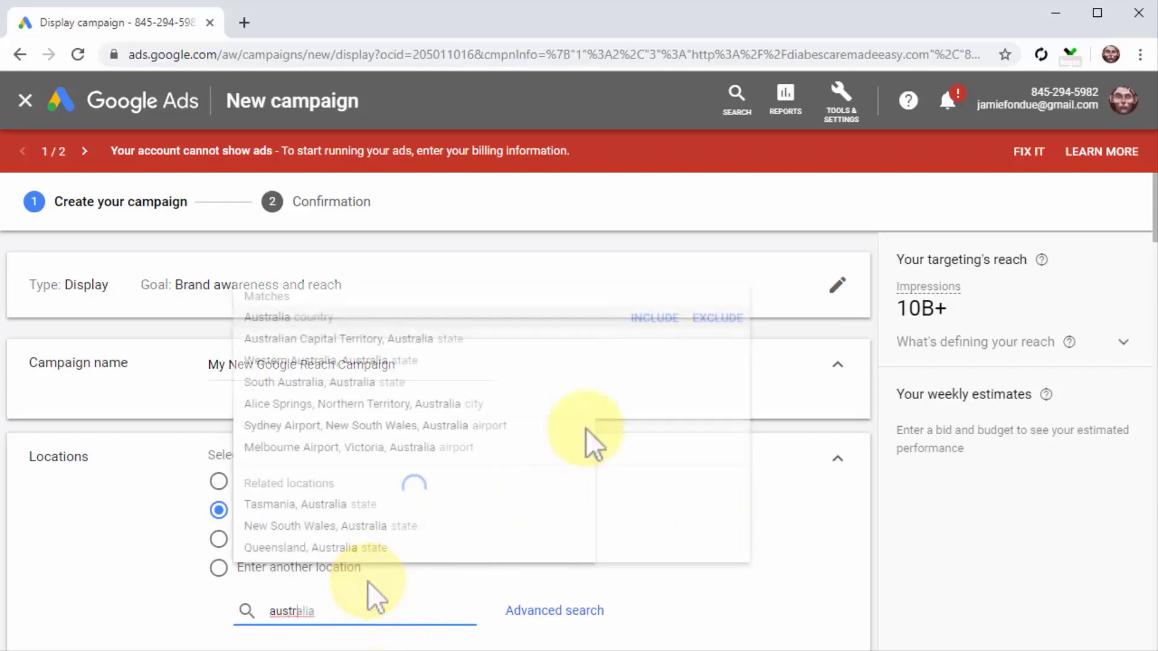
{"action": "left_click", "coordinate": [658, 318]}
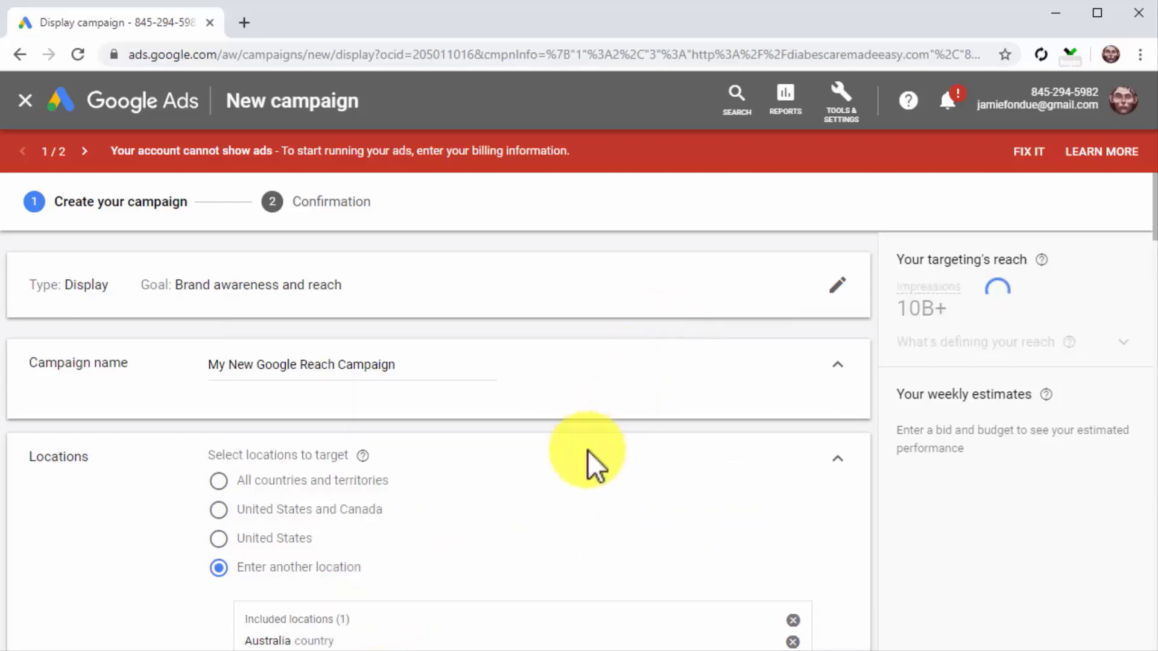
{"action": "scroll", "coordinate": [562, 493], "scroll_direction": "down", "scroll_amount": 2}
{"action": "scroll", "coordinate": [562, 493], "scroll_direction": "down", "scroll_amount": 2}
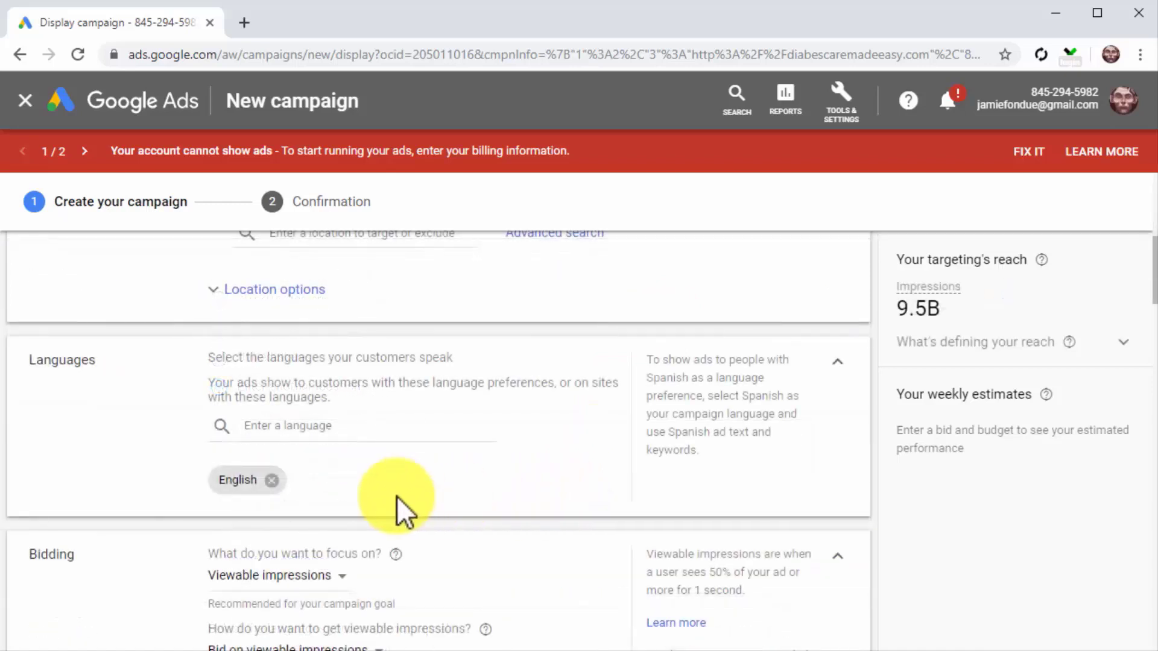
{"action": "left_click", "coordinate": [281, 429]}
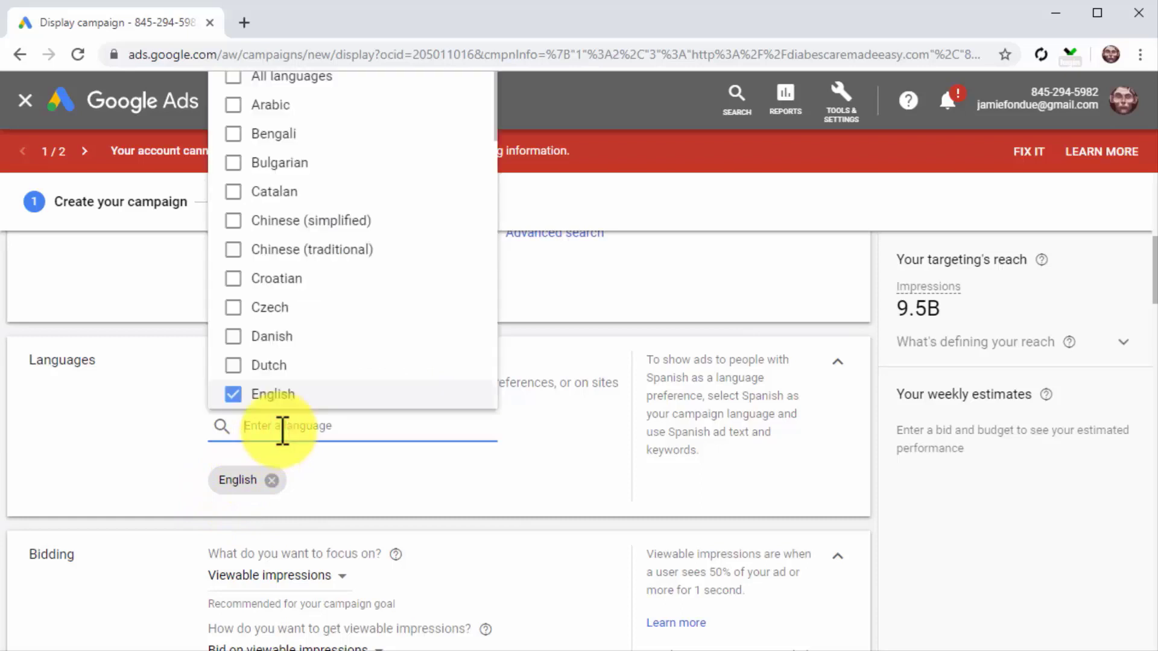
{"action": "left_click", "coordinate": [316, 466]}
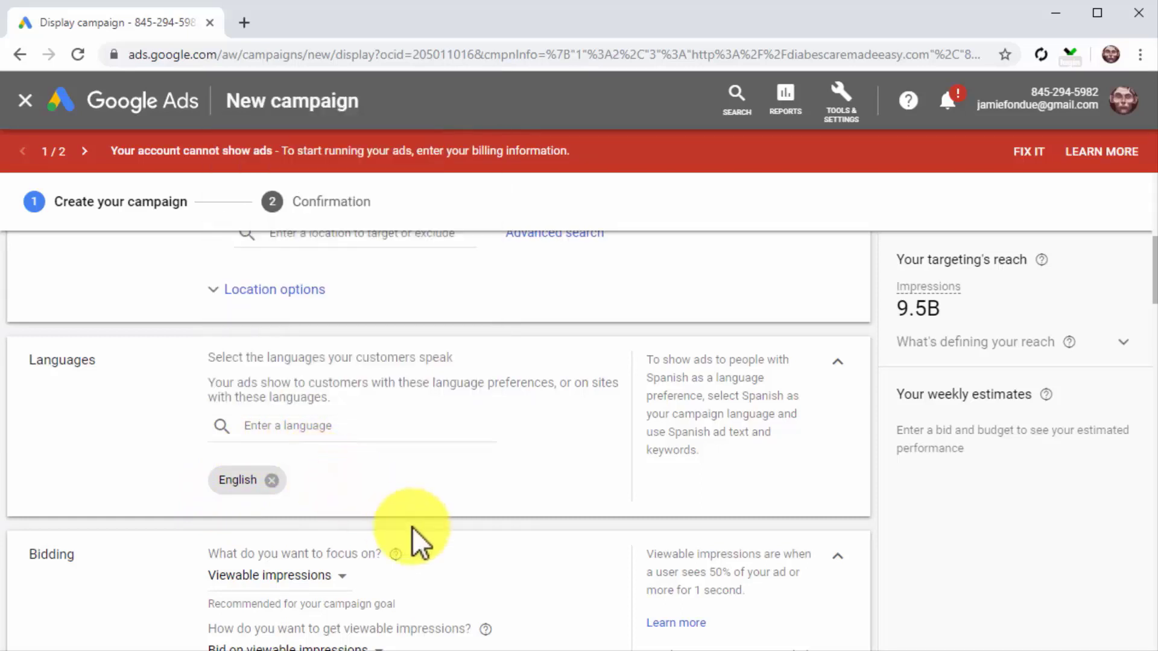
- Keep Viewable impressions as the bidding focus and enter a $5 average daily budget
{"action": "scroll", "coordinate": [426, 537], "scroll_direction": "down", "scroll_amount": 3}
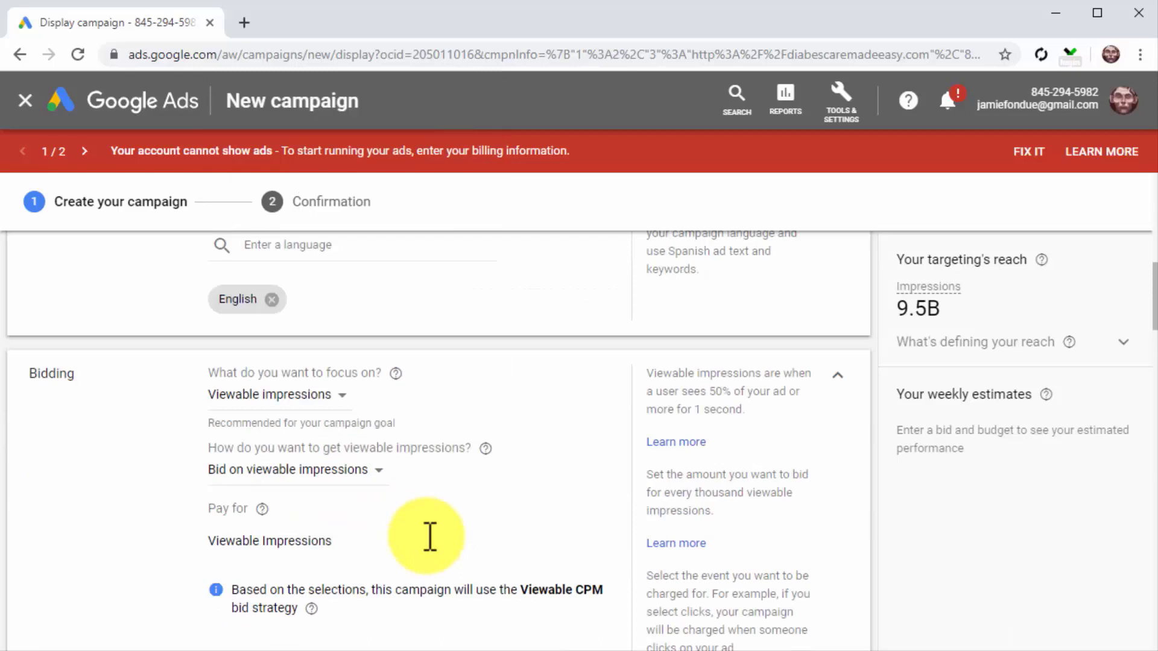
{"action": "left_click", "coordinate": [327, 399]}
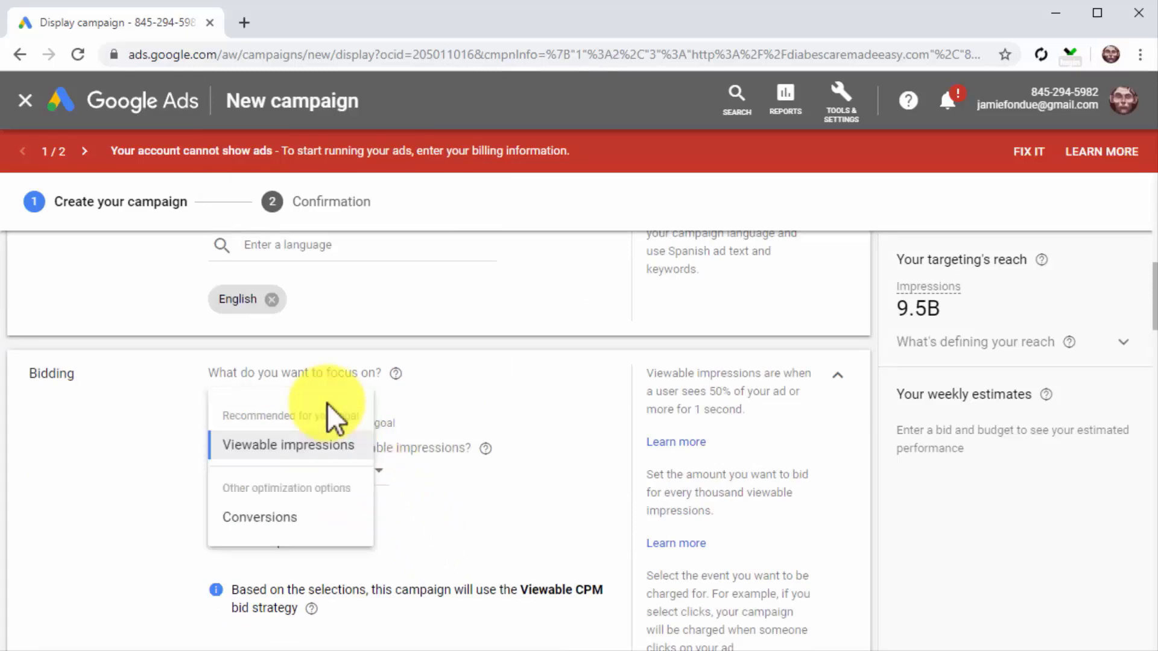
{"action": "left_click", "coordinate": [340, 448]}
{"action": "scroll", "coordinate": [371, 486], "scroll_direction": "down", "scroll_amount": 5}
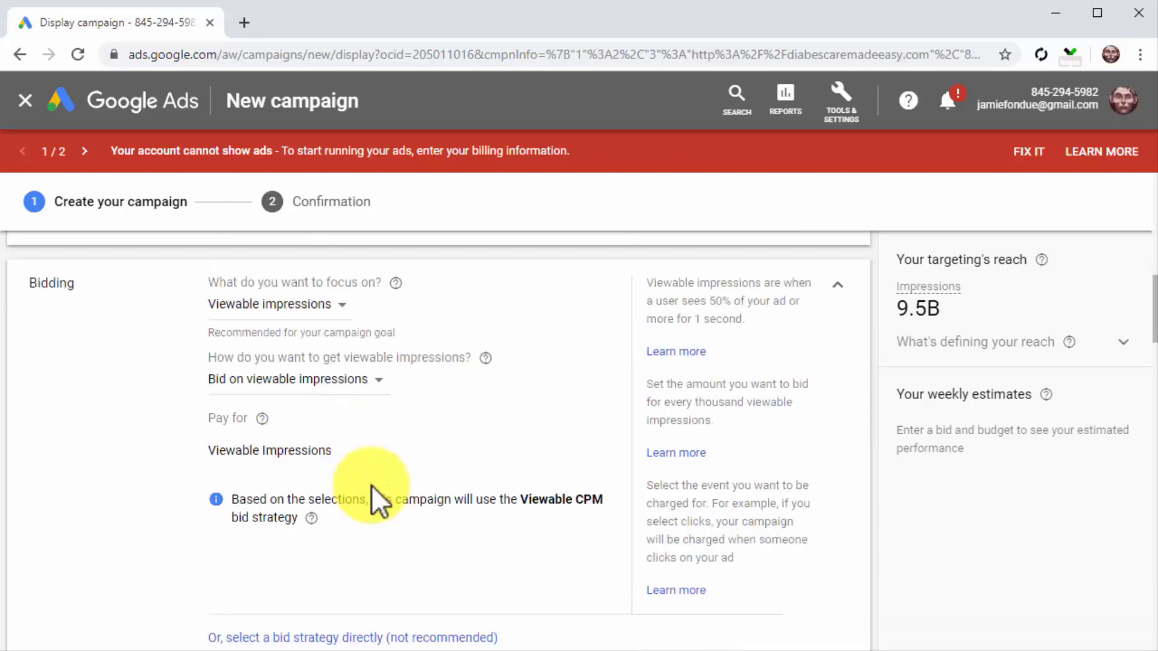
{"action": "scroll", "coordinate": [372, 486], "scroll_direction": "down", "scroll_amount": 2}
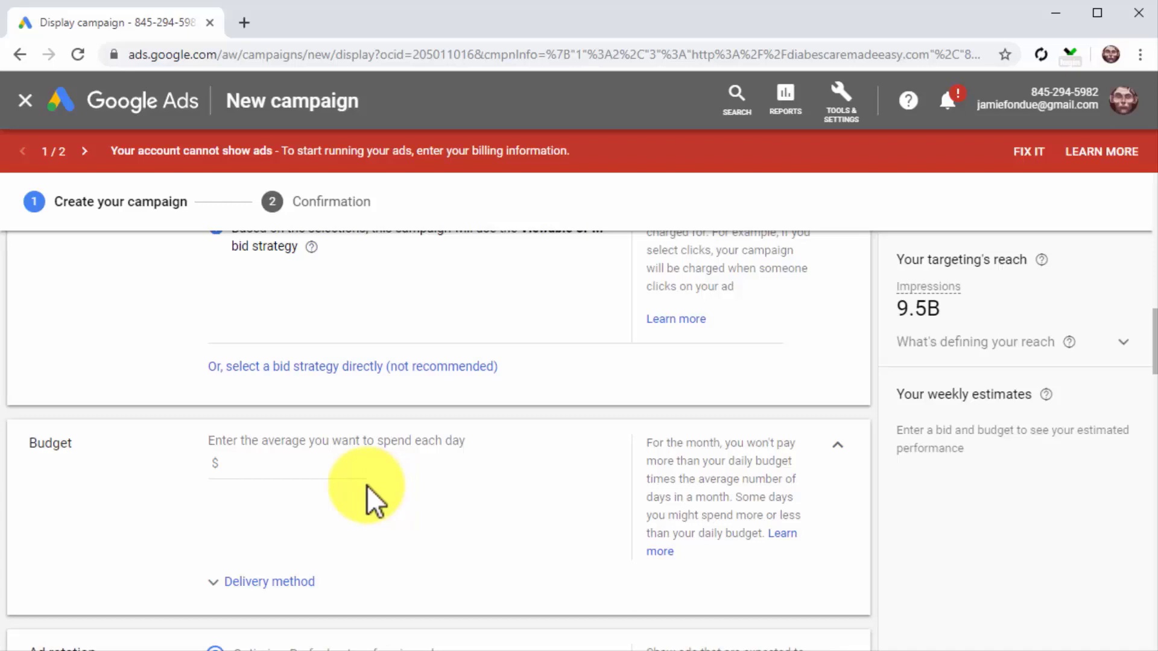
{"action": "left_click", "coordinate": [335, 473]}
{"action": "type", "text": "5"}
- Leave the campaign end date set to None so ads run indefinitely
{"action": "scroll", "coordinate": [336, 472], "scroll_direction": "down", "scroll_amount": 3}
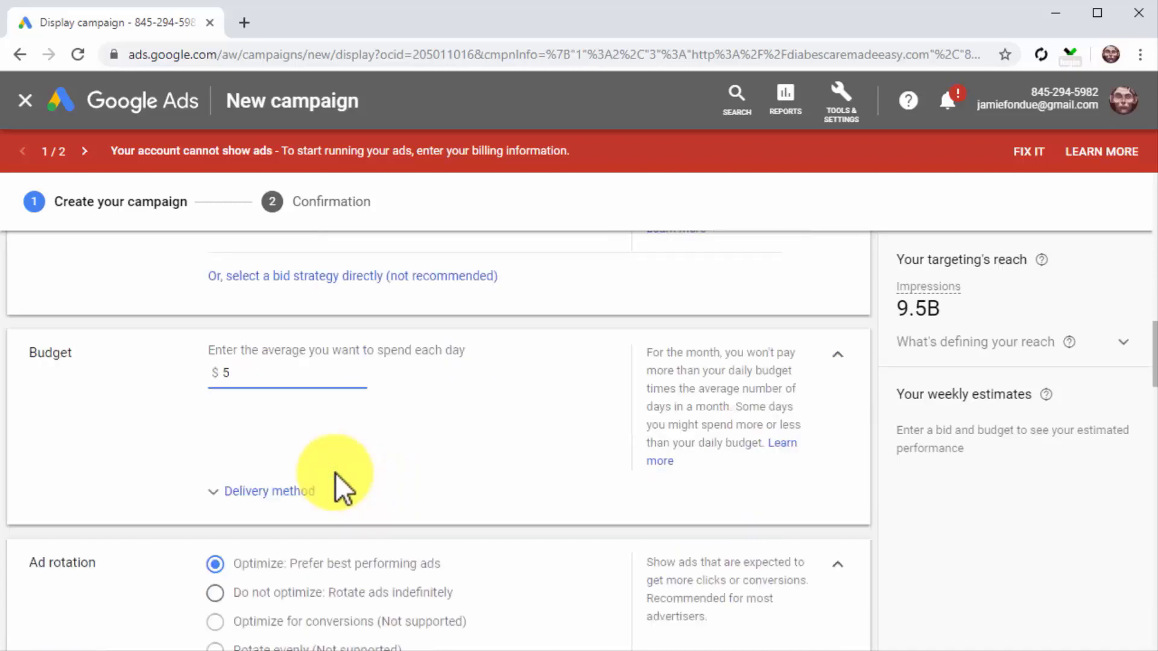
{"action": "scroll", "coordinate": [335, 473], "scroll_direction": "down", "scroll_amount": 3}
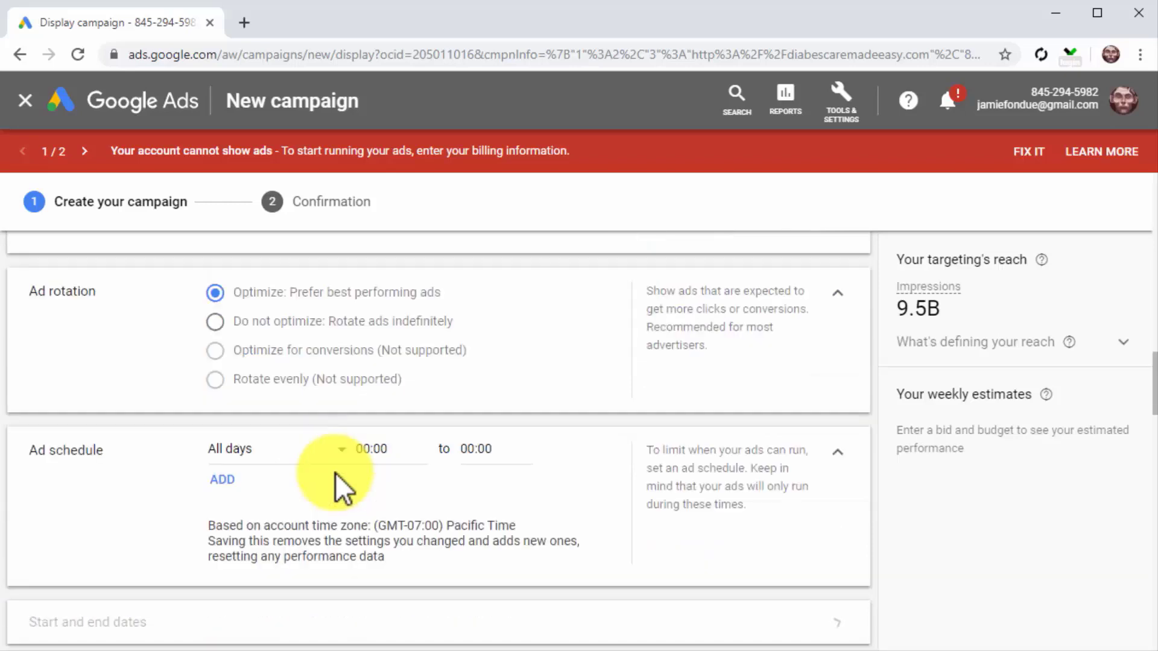
{"action": "scroll", "coordinate": [335, 473], "scroll_direction": "down", "scroll_amount": 4}
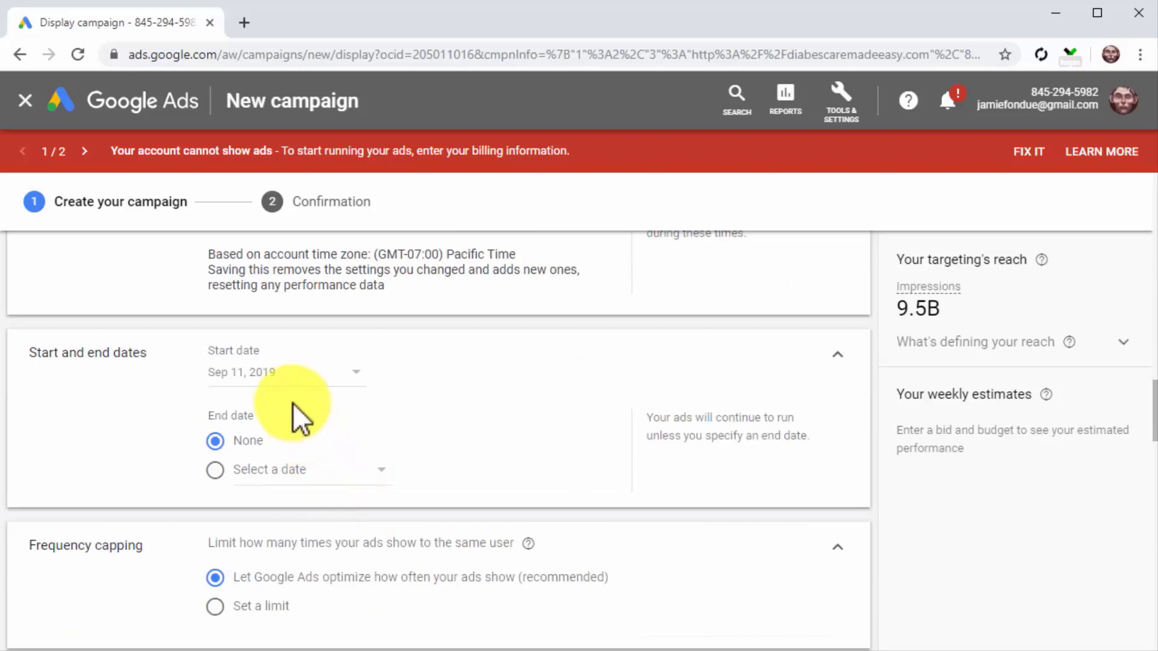
{"action": "left_click", "coordinate": [221, 439]}
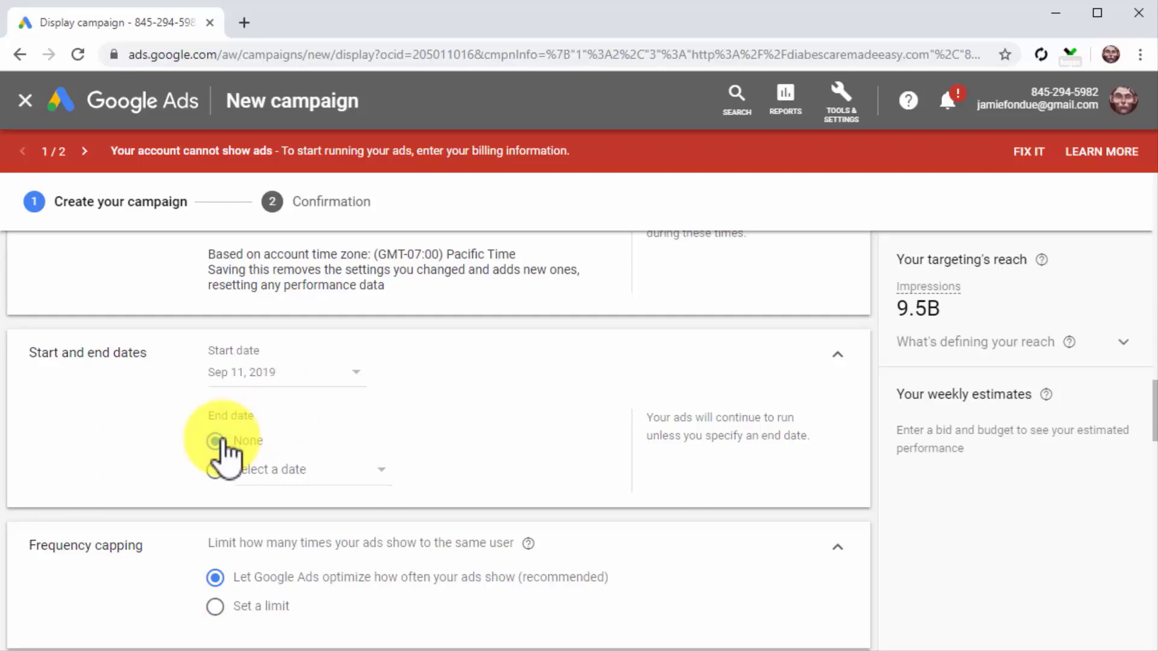
{"action": "left_click", "coordinate": [215, 472]}
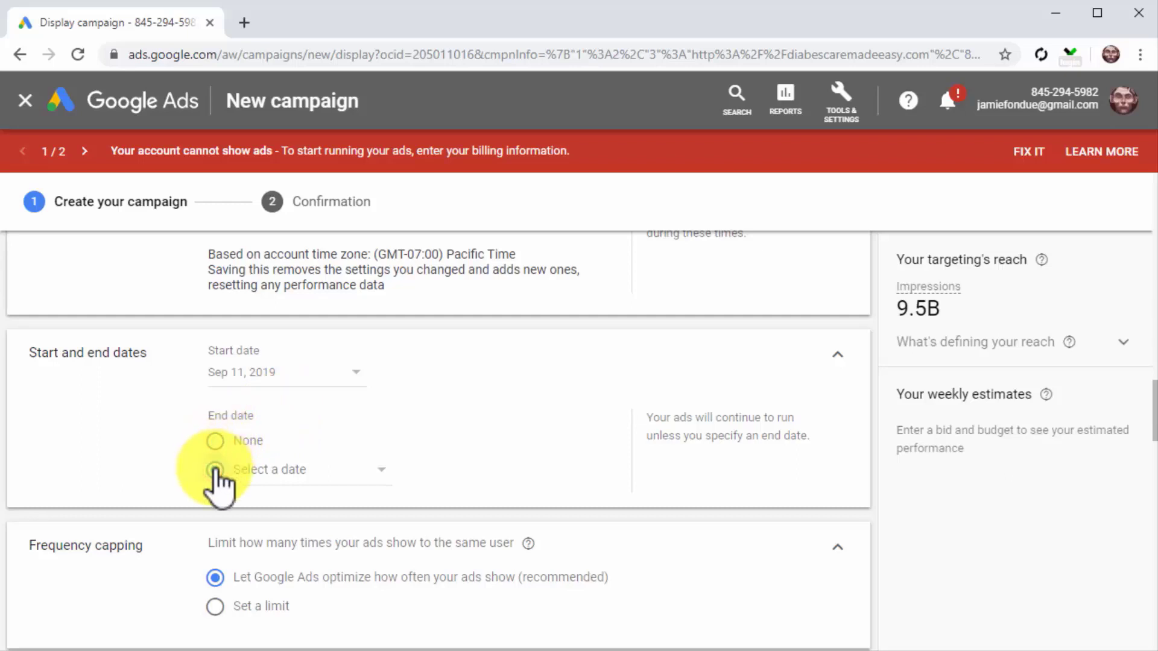
{"action": "left_click", "coordinate": [375, 469]}
{"action": "left_click", "coordinate": [375, 470]}
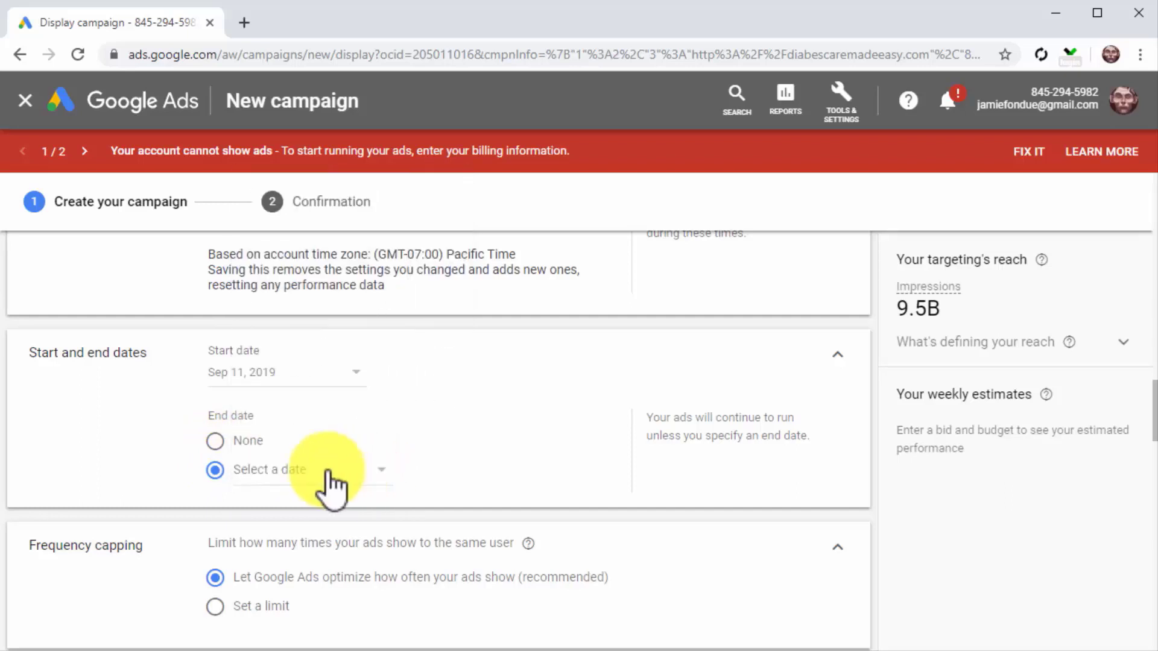
{"action": "left_click", "coordinate": [215, 441]}
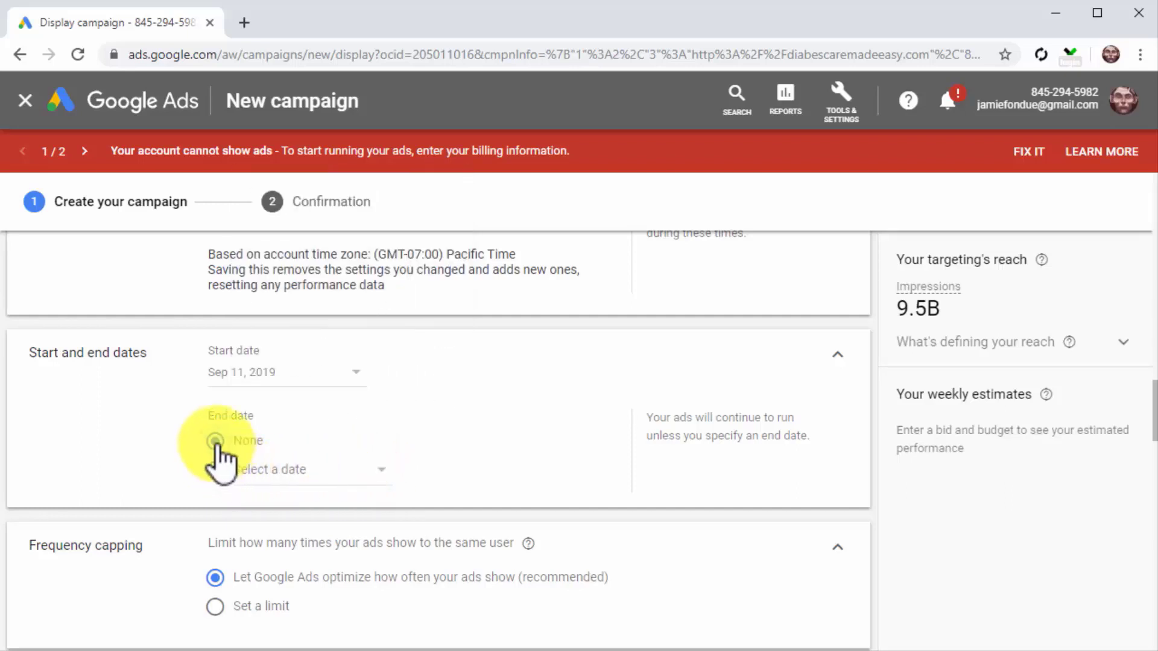
- Try a per-ad impression limit under Frequency capping, then switch back to Google Ads optimising frequency
{"action": "scroll", "coordinate": [285, 489], "scroll_direction": "down", "scroll_amount": 1}
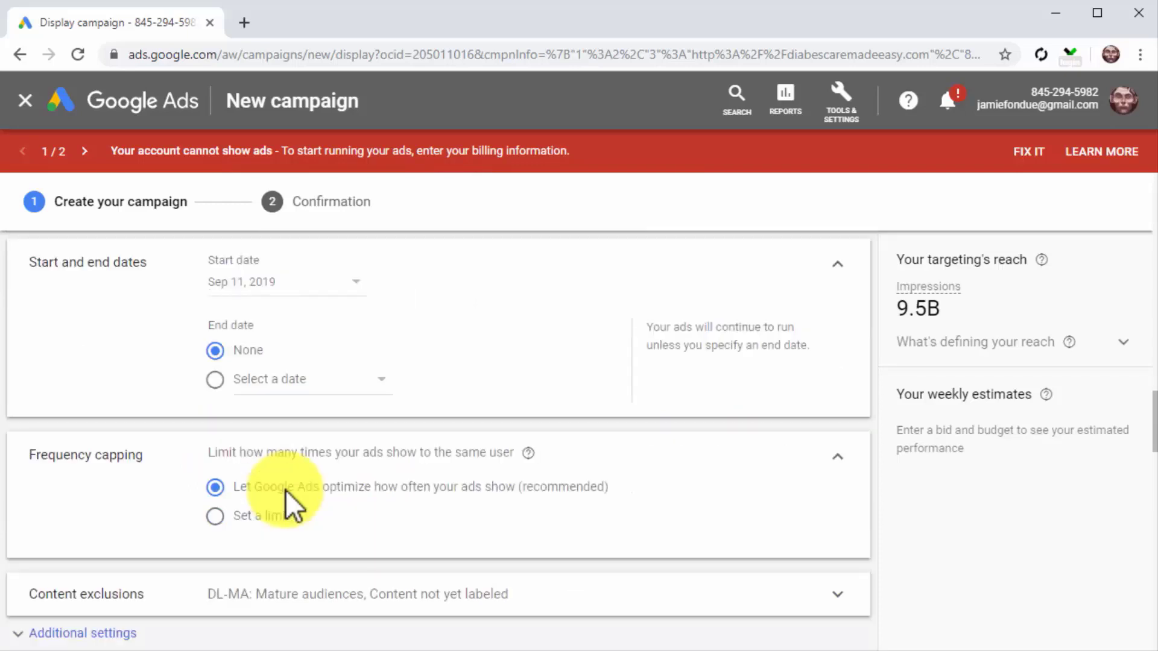
{"action": "scroll", "coordinate": [289, 508], "scroll_direction": "down", "scroll_amount": 1}
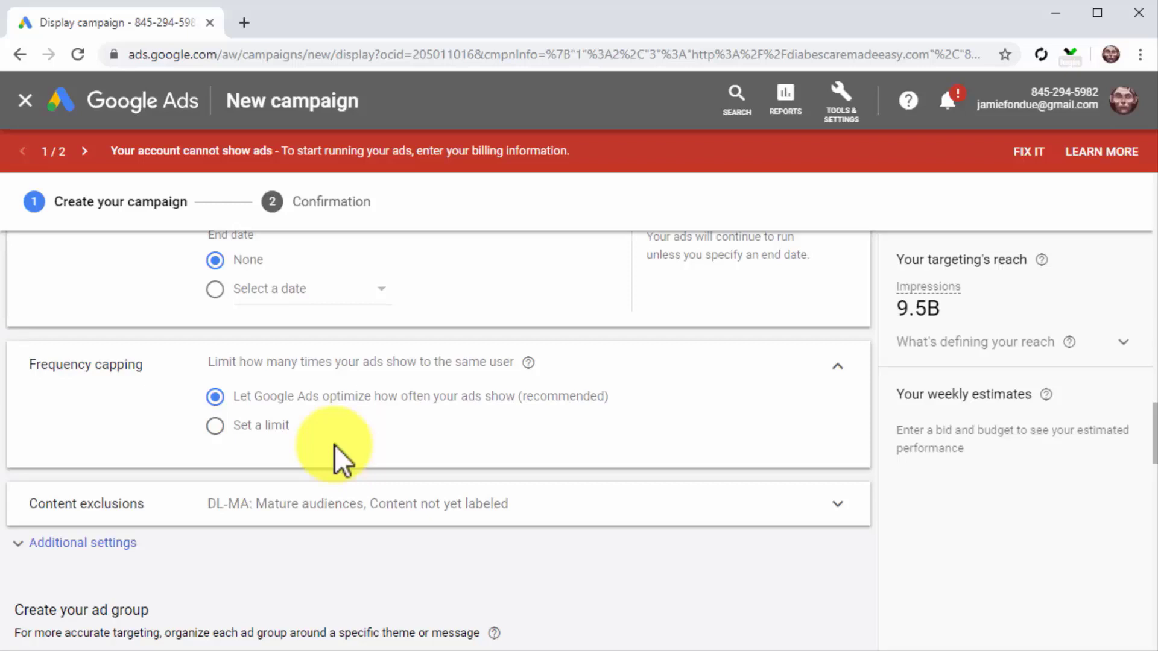
{"action": "left_click", "coordinate": [216, 426]}
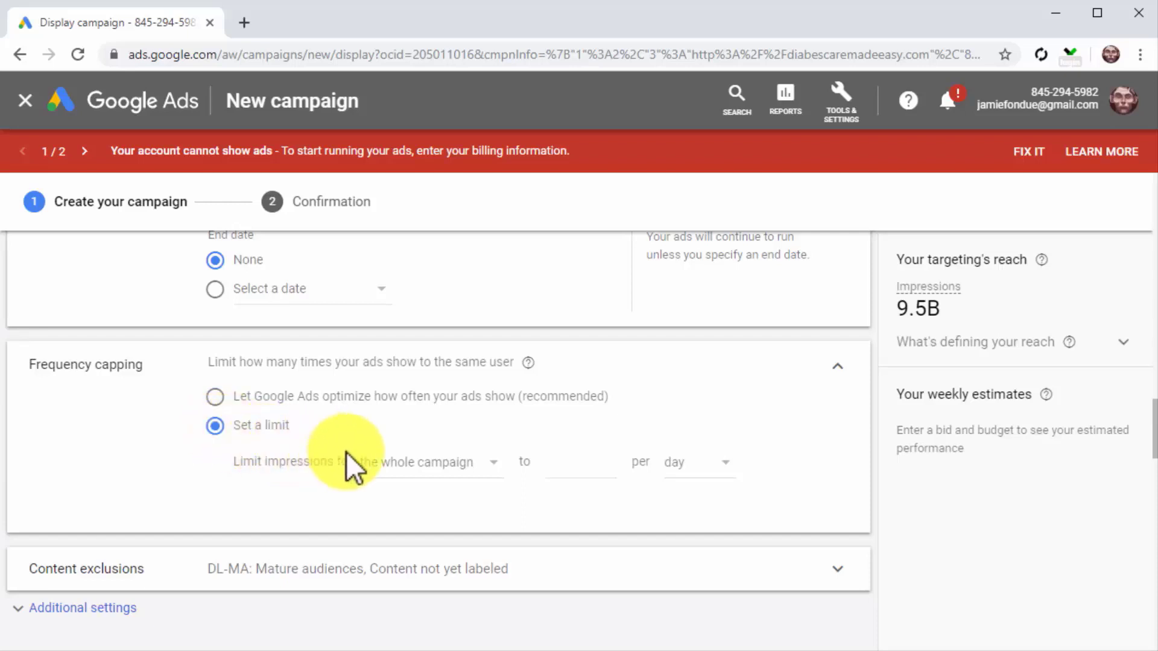
{"action": "left_click", "coordinate": [473, 461]}
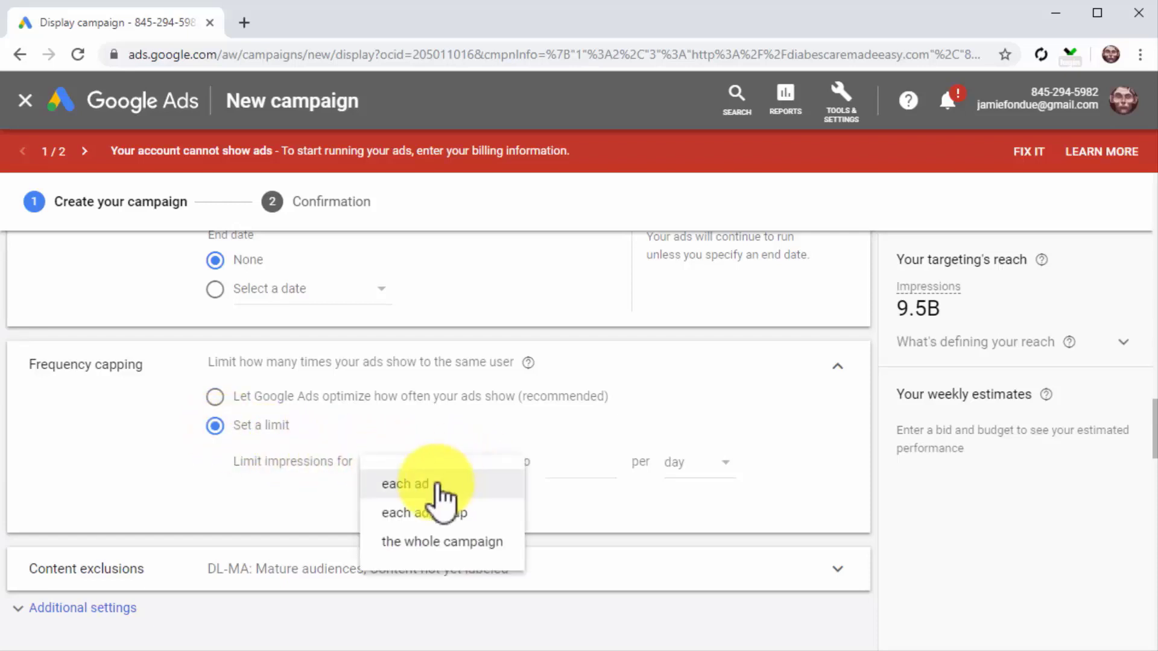
{"action": "left_click", "coordinate": [437, 483]}
{"action": "left_click", "coordinate": [566, 468]}
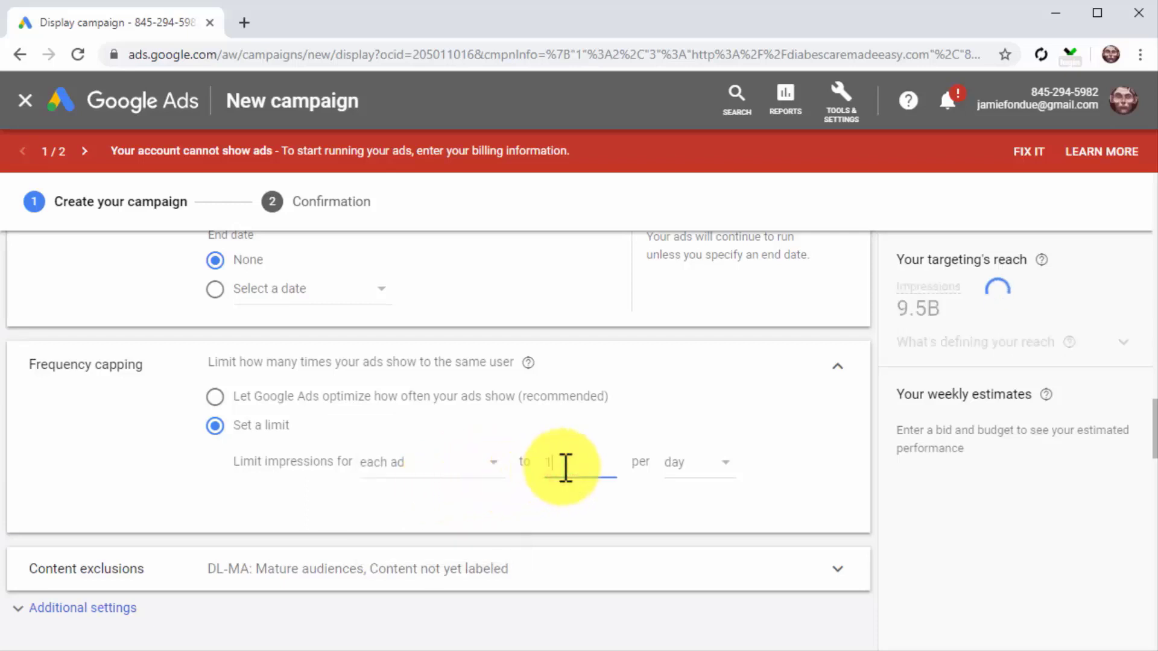
{"action": "left_click", "coordinate": [216, 397]}
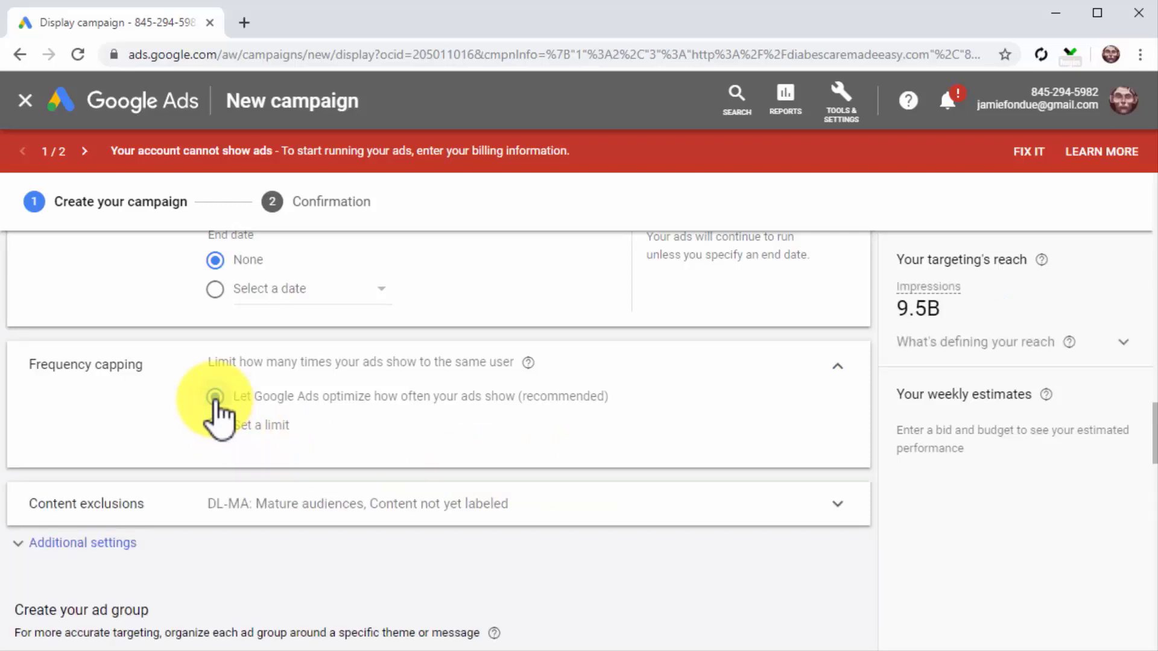
{"action": "scroll", "coordinate": [595, 564], "scroll_direction": "down", "scroll_amount": 1}
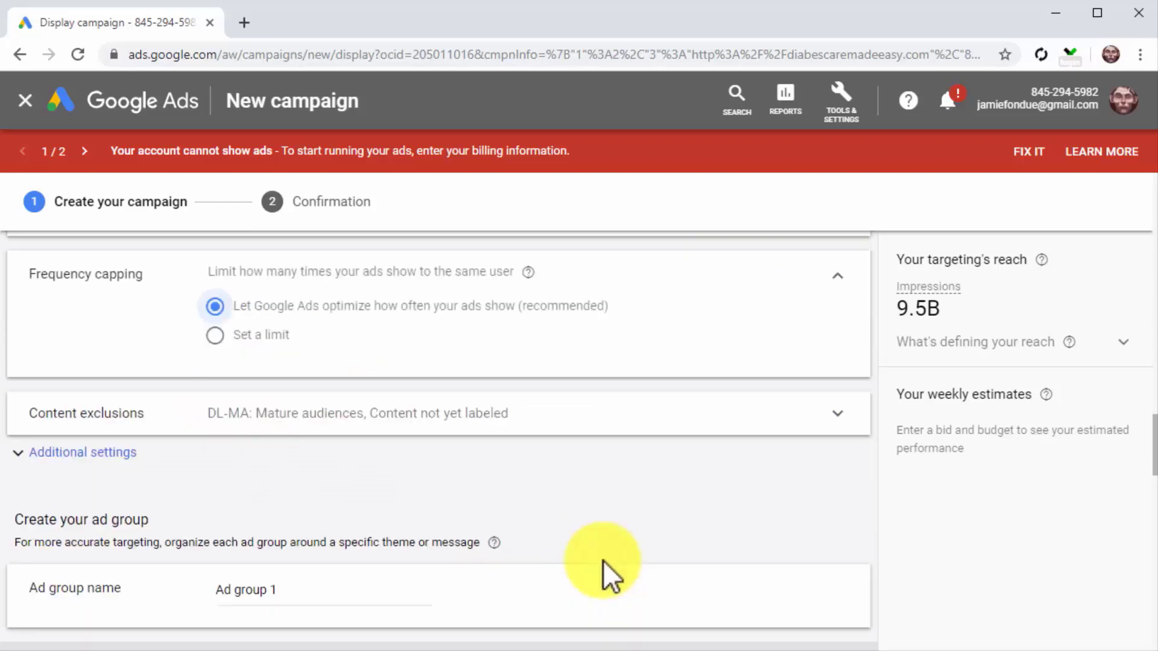
{"action": "scroll", "coordinate": [603, 560], "scroll_direction": "down", "scroll_amount": 1}
{"action": "scroll", "coordinate": [603, 560], "scroll_direction": "down", "scroll_amount": 1}
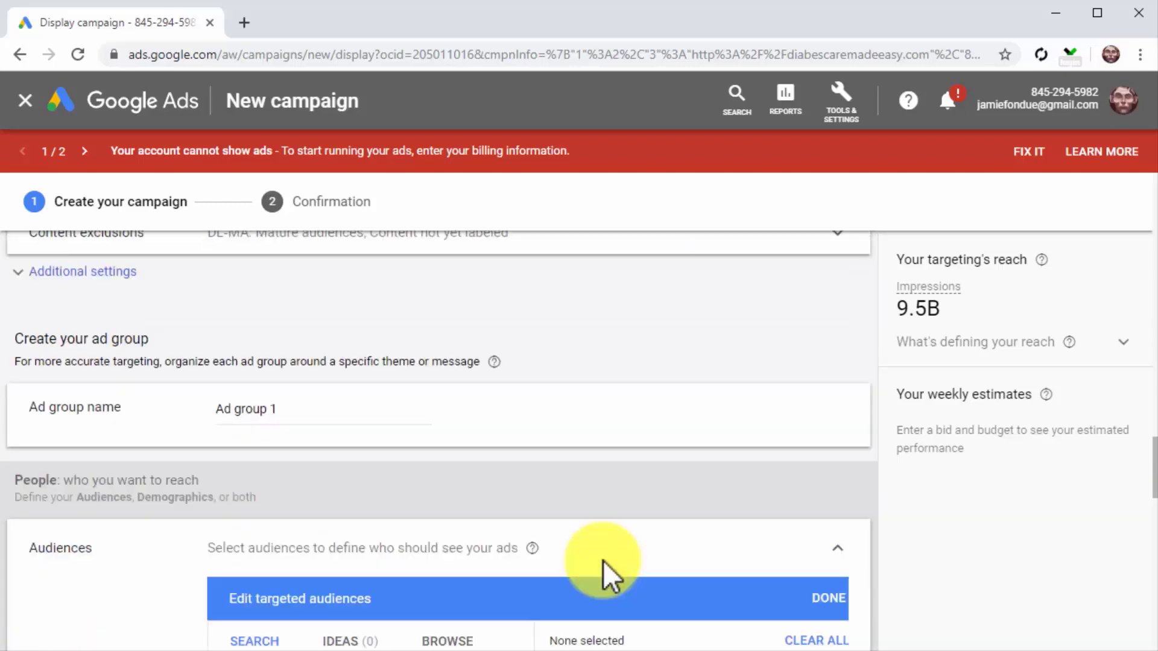
- Rename the ad group to My New Ad Group - Reach
{"action": "left_click", "coordinate": [398, 422]}
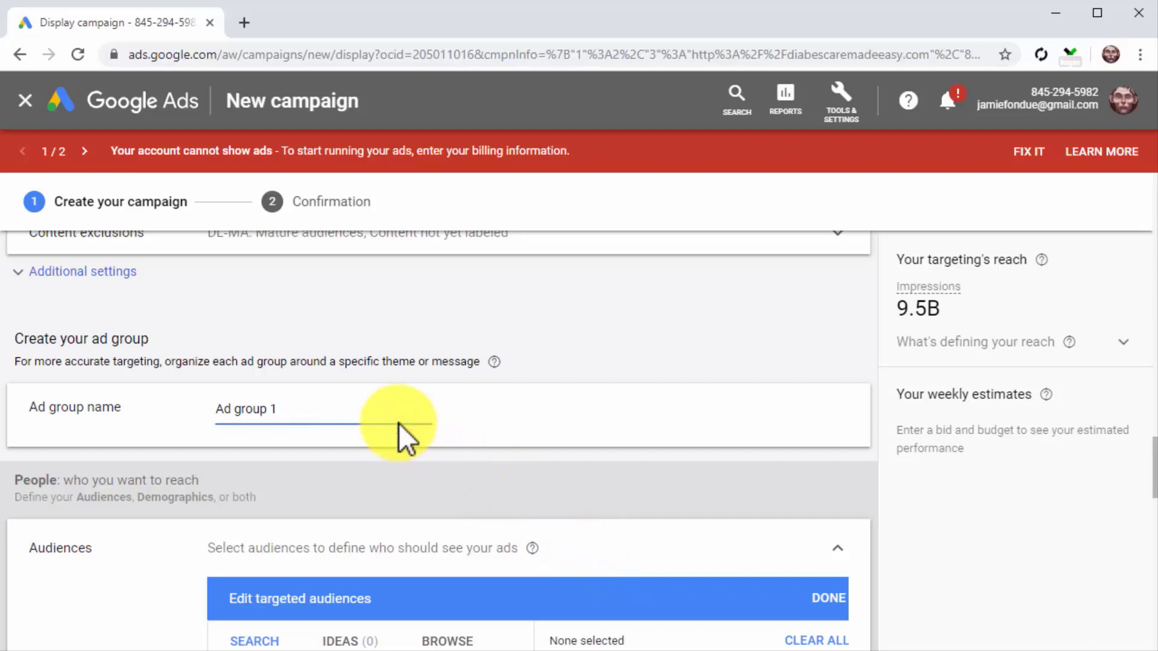
{"action": "key", "text": "ctrl+a"}
{"action": "type", "text": "My New Ad Group - Reach"}
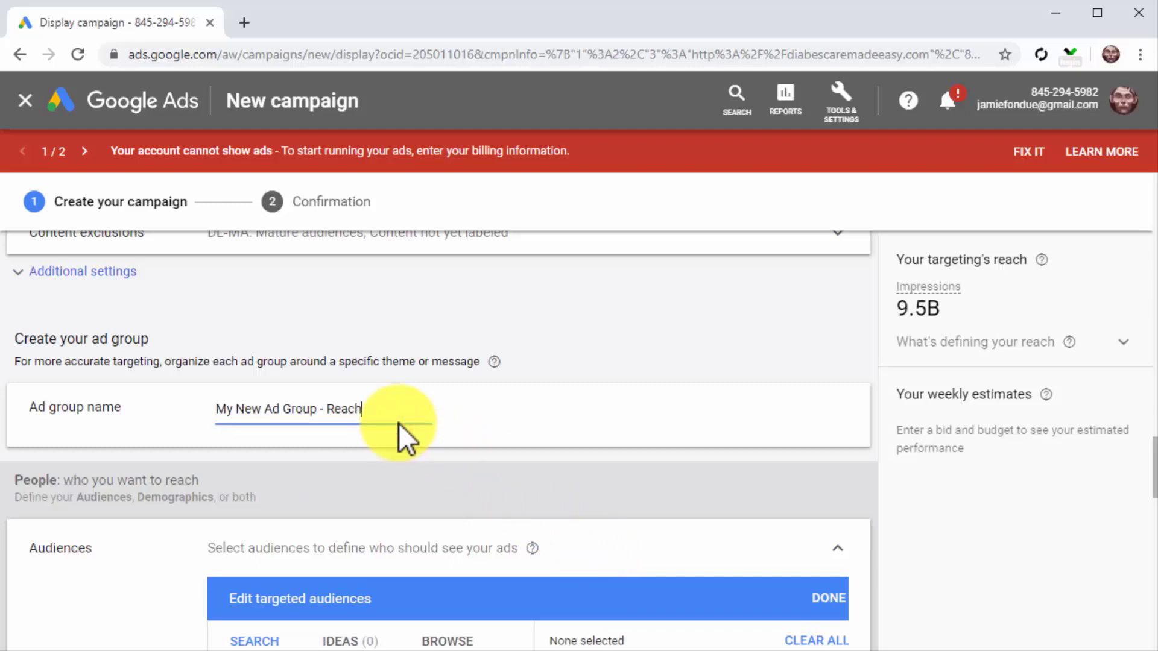
- Target Food & Dining, Lifestyles & Hobbies, Sports & Fitness, Beauty & Wellness and Education audiences
{"action": "scroll", "coordinate": [399, 422], "scroll_direction": "down", "scroll_amount": 1}
{"action": "scroll", "coordinate": [399, 422], "scroll_direction": "down", "scroll_amount": 1}
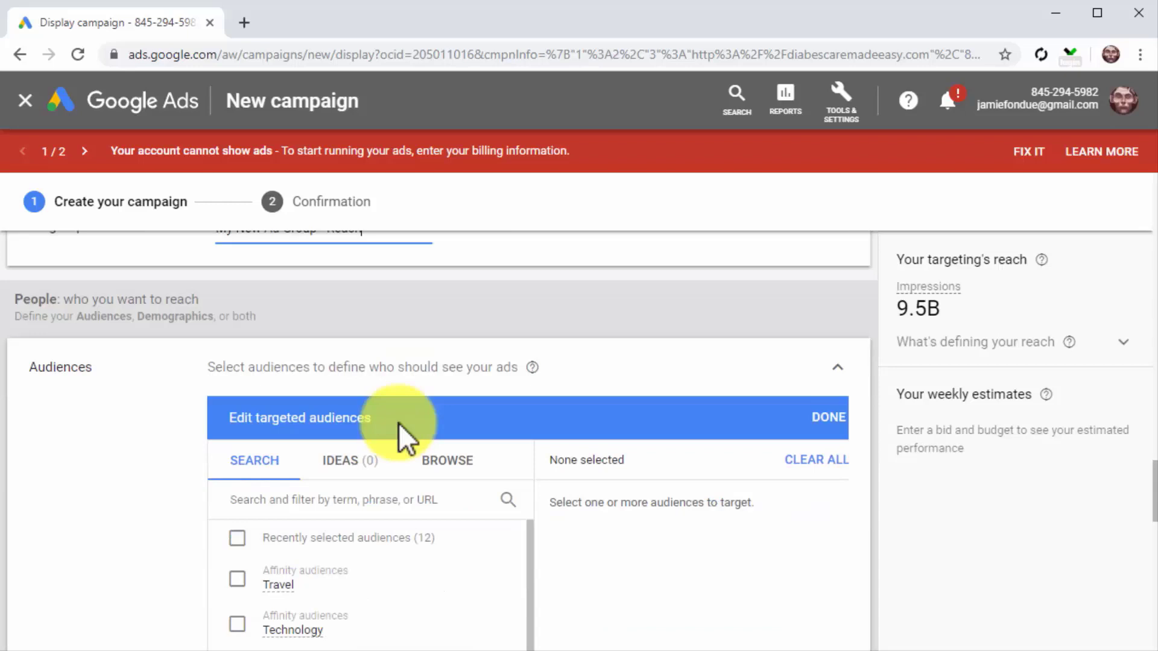
{"action": "scroll", "coordinate": [190, 522], "scroll_direction": "down", "scroll_amount": 1}
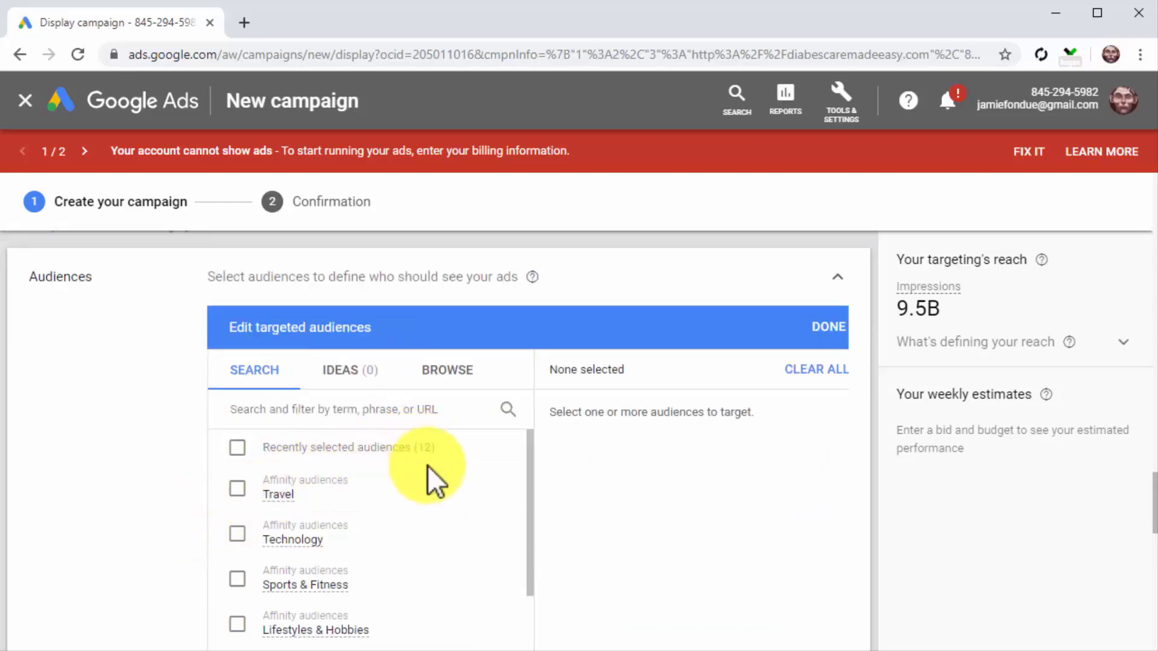
{"action": "scroll", "coordinate": [435, 507], "scroll_direction": "down", "scroll_amount": 1}
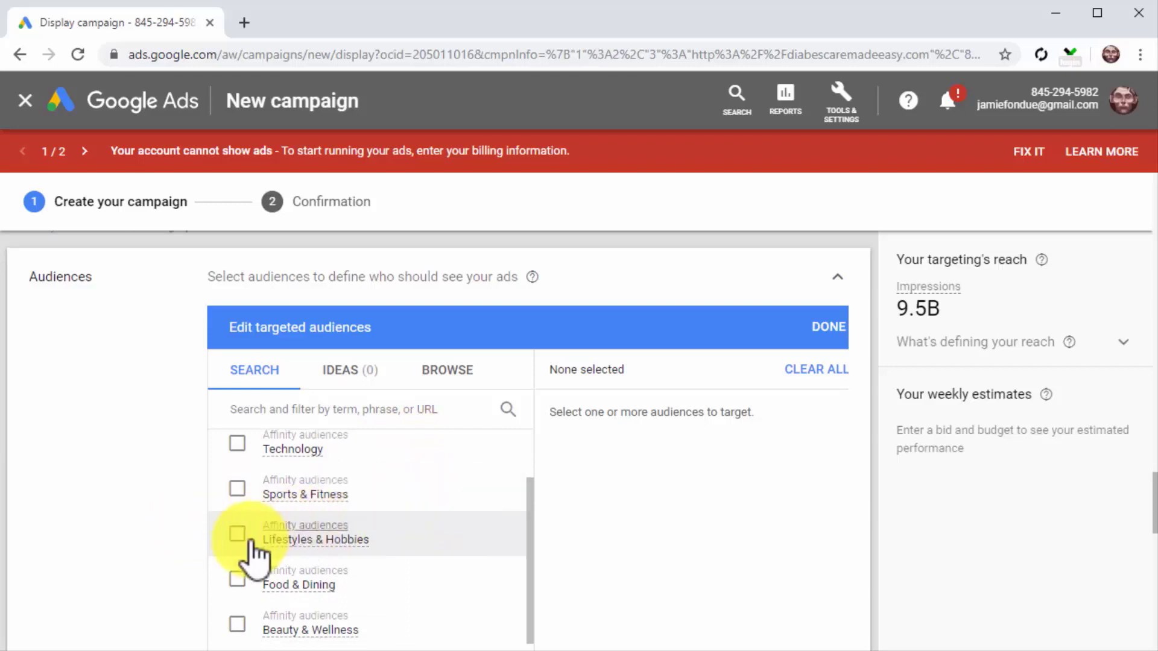
{"action": "left_click", "coordinate": [237, 580]}
{"action": "left_click", "coordinate": [237, 534]}
{"action": "left_click", "coordinate": [238, 488]}
{"action": "scroll", "coordinate": [246, 501], "scroll_direction": "down", "scroll_amount": 2}
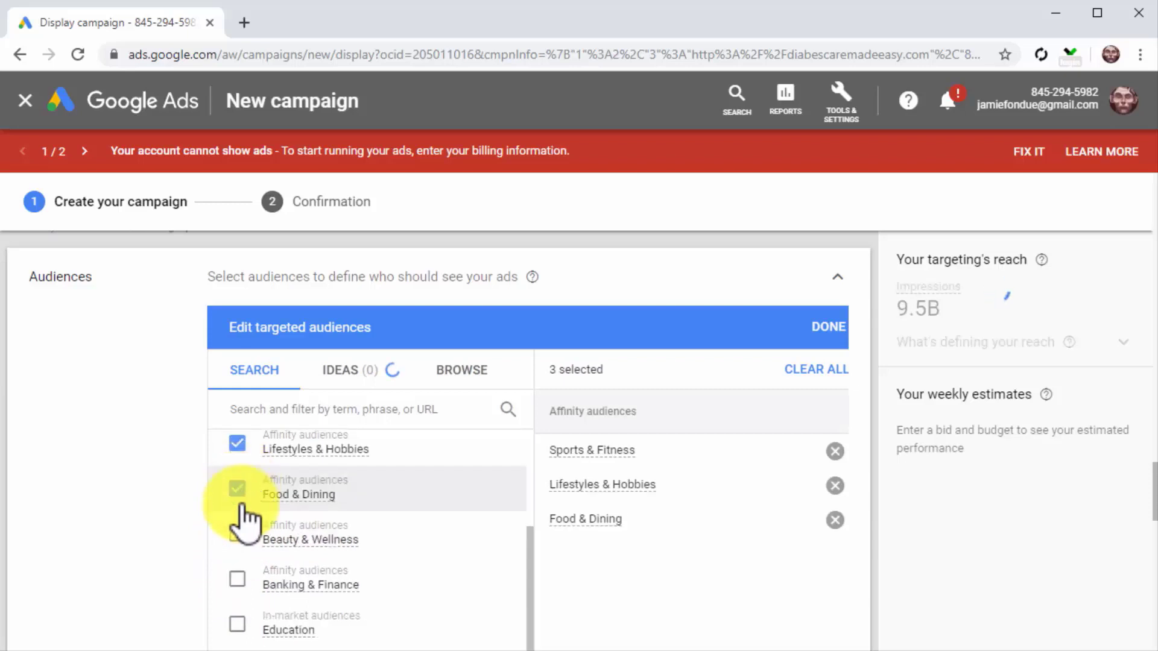
{"action": "left_click", "coordinate": [237, 535]}
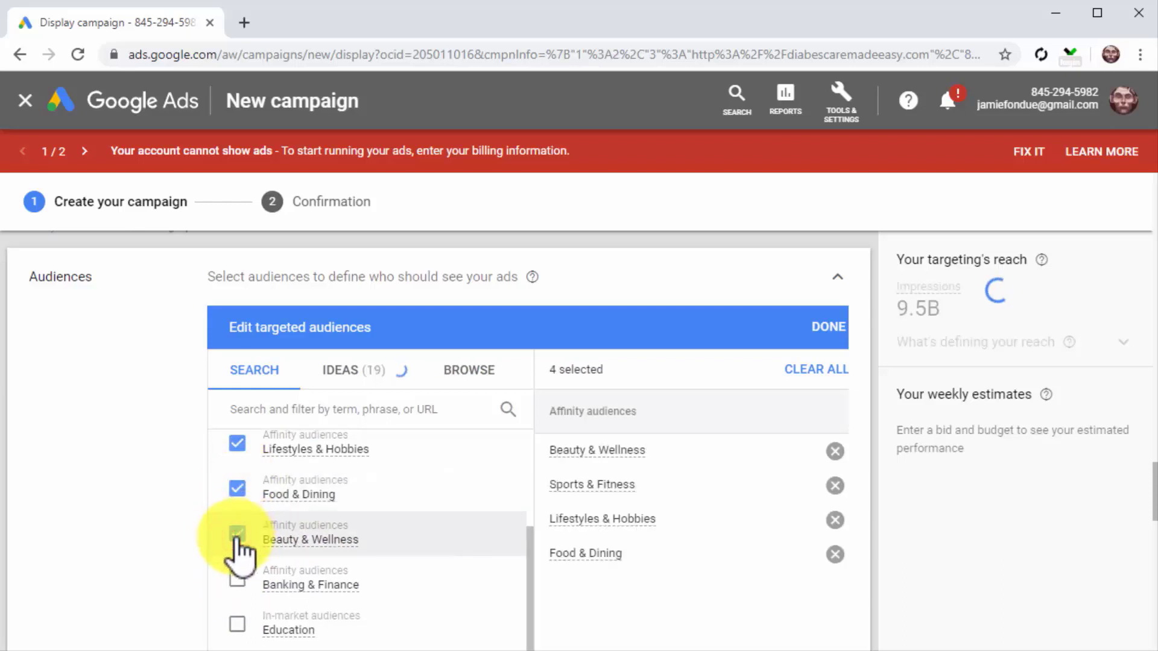
{"action": "left_click", "coordinate": [238, 625]}
- Switch the audience panel to Browse and open the demographics targeting editor
{"action": "left_click", "coordinate": [453, 372]}
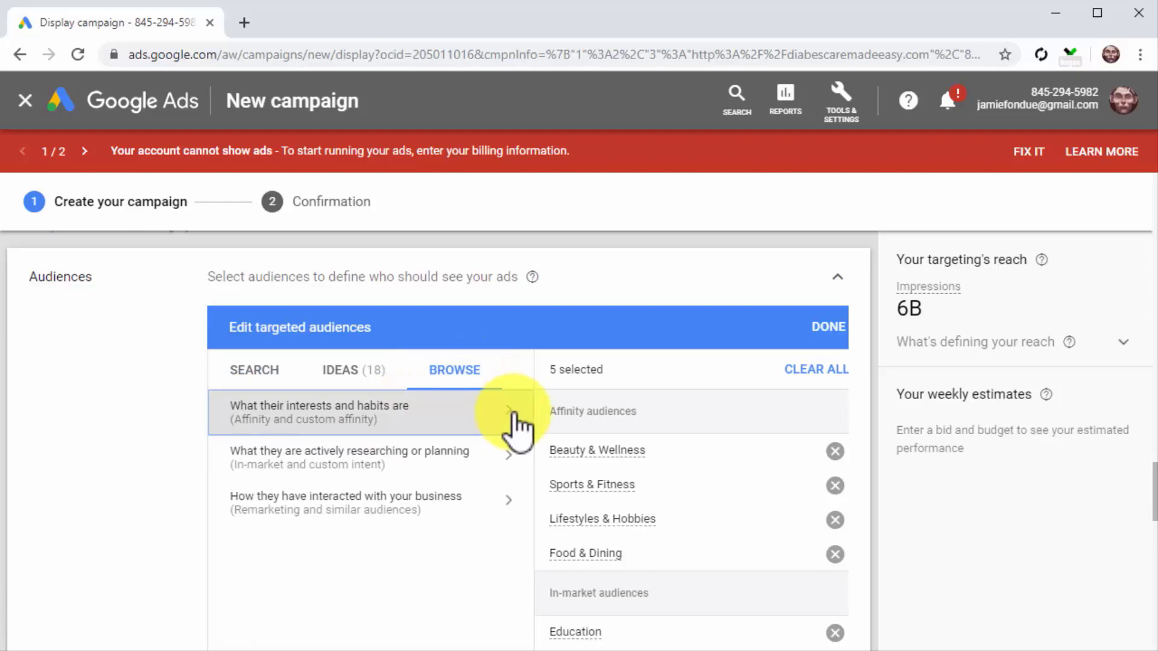
{"action": "scroll", "coordinate": [512, 413], "scroll_direction": "down", "scroll_amount": 6}
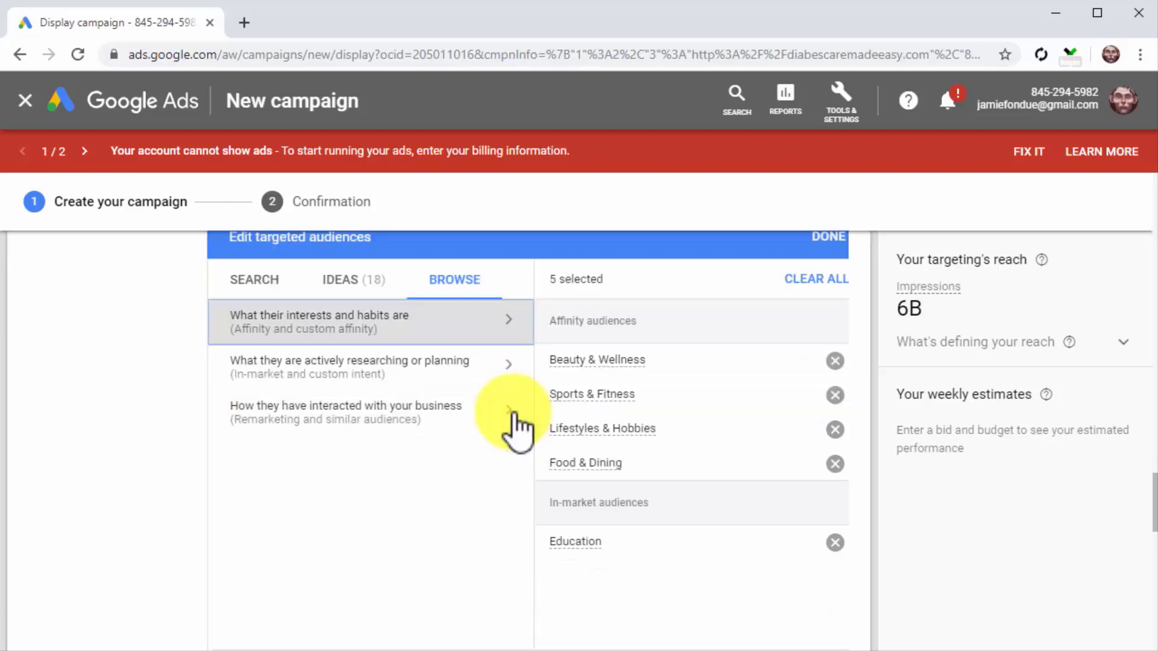
{"action": "left_click", "coordinate": [514, 413]}
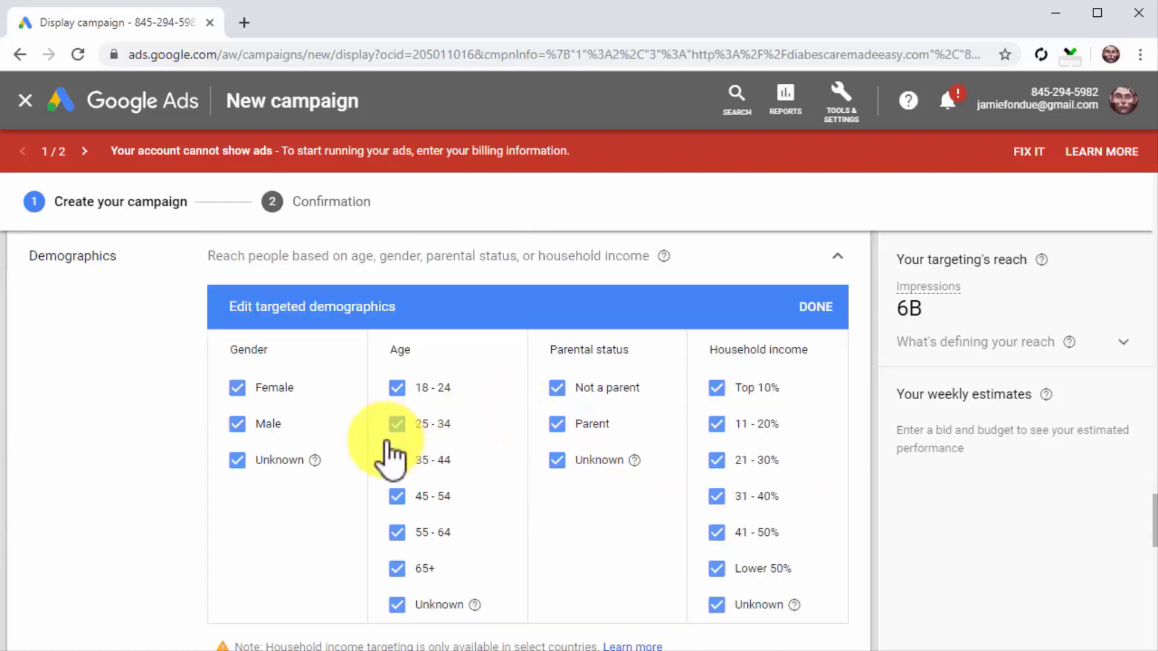
- Exclude unknown gender, ages 18-24, 65+ and unknown, and Lower 50%, 41-50% and unknown incomes
{"action": "left_click", "coordinate": [253, 460]}
{"action": "left_click", "coordinate": [397, 388]}
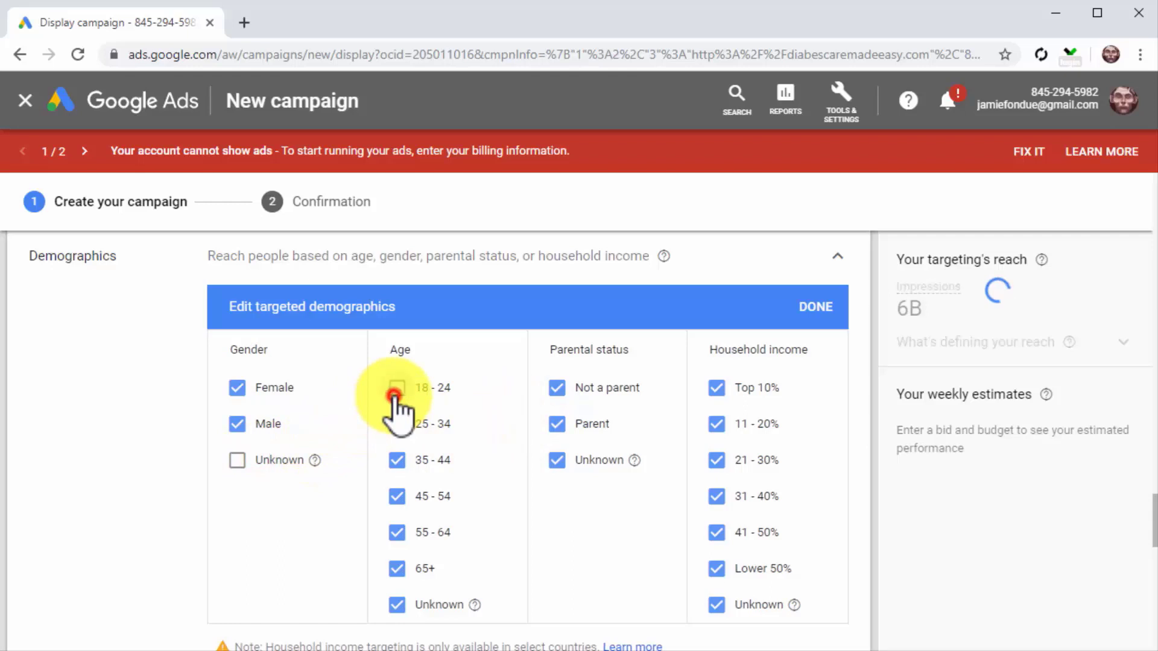
{"action": "left_click", "coordinate": [397, 568]}
{"action": "left_click", "coordinate": [397, 605]}
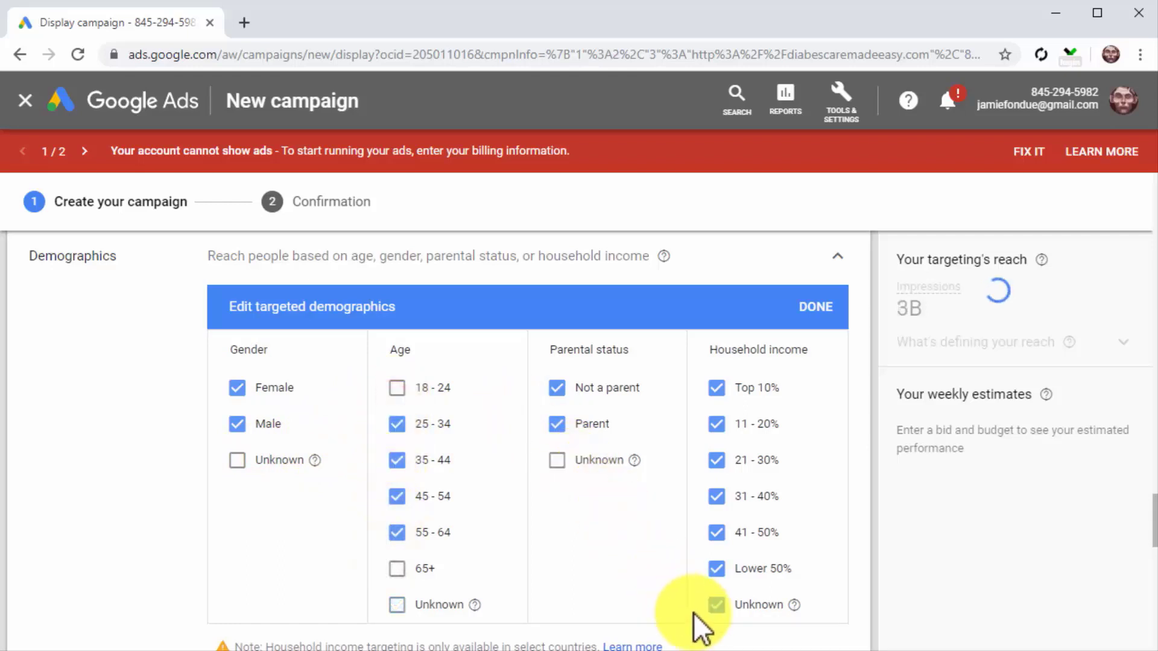
{"action": "left_click", "coordinate": [712, 605]}
{"action": "left_click", "coordinate": [718, 569]}
{"action": "left_click", "coordinate": [720, 533]}
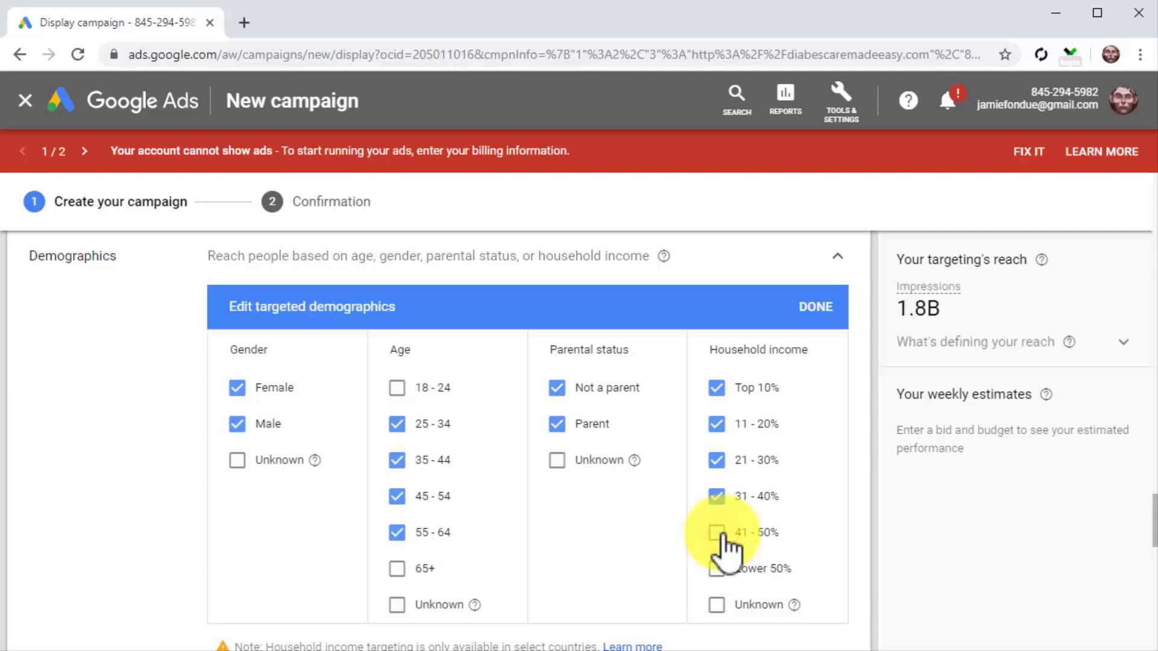
- Set the ad group bid to $0.56 viewable CPM
{"action": "scroll", "coordinate": [638, 522], "scroll_direction": "down", "scroll_amount": 4}
{"action": "scroll", "coordinate": [638, 522], "scroll_direction": "down", "scroll_amount": 4}
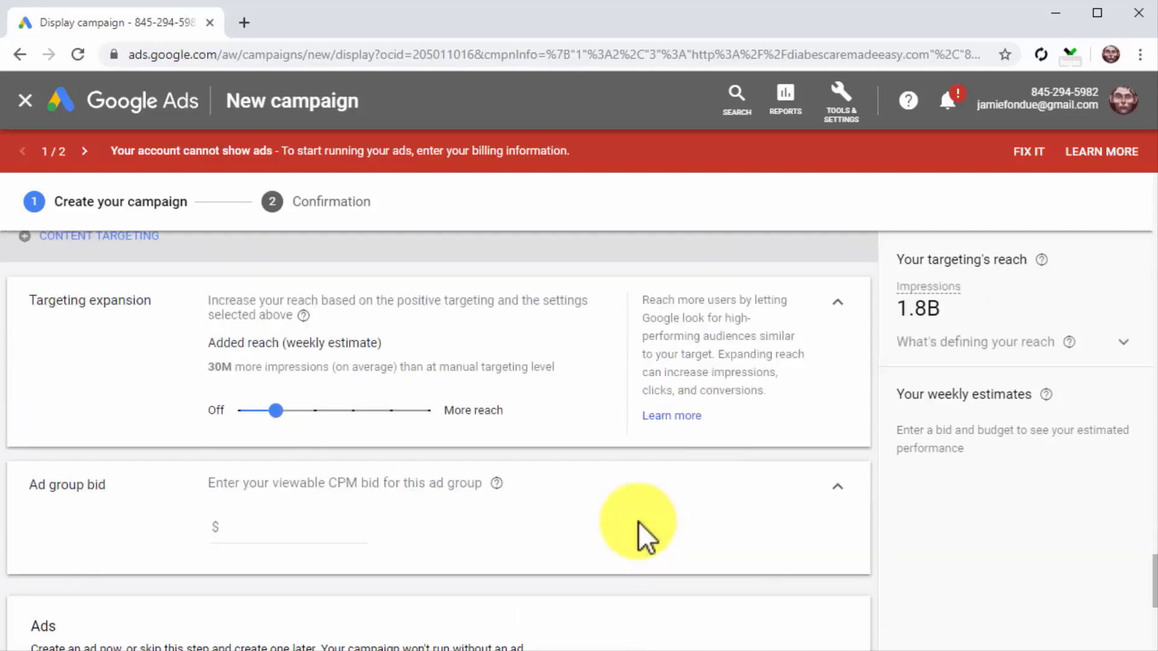
{"action": "scroll", "coordinate": [627, 522], "scroll_direction": "down", "scroll_amount": 2}
{"action": "left_click", "coordinate": [277, 446]}
{"action": "type", "text": "0.56"}
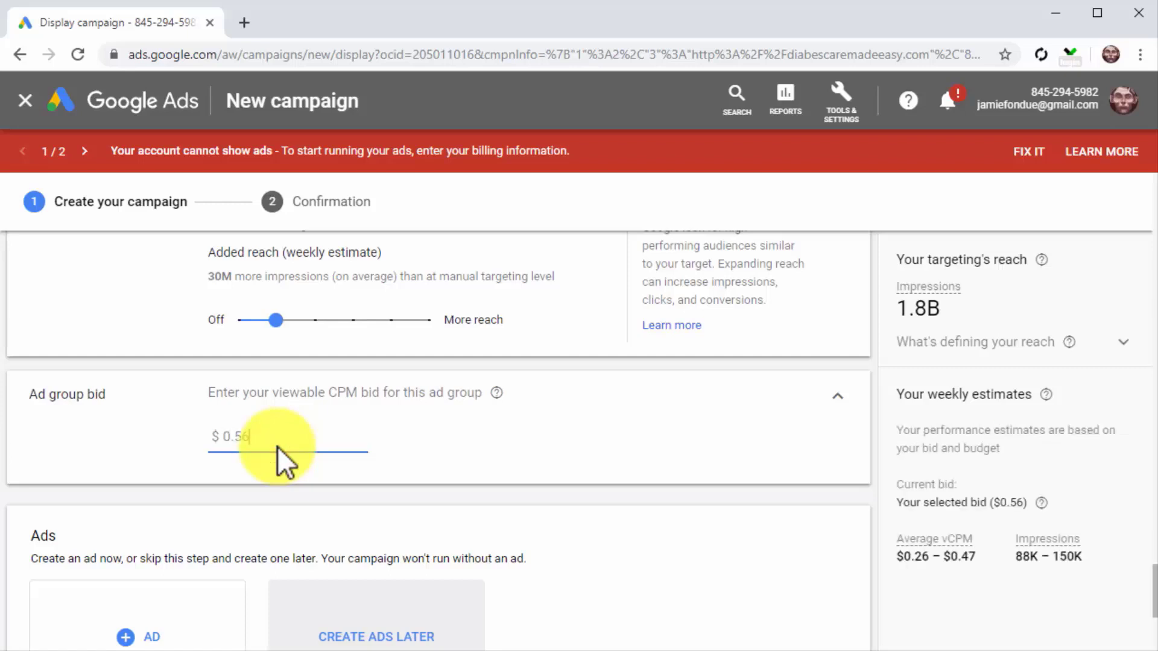
{"action": "scroll", "coordinate": [278, 446], "scroll_direction": "down", "scroll_amount": 3}
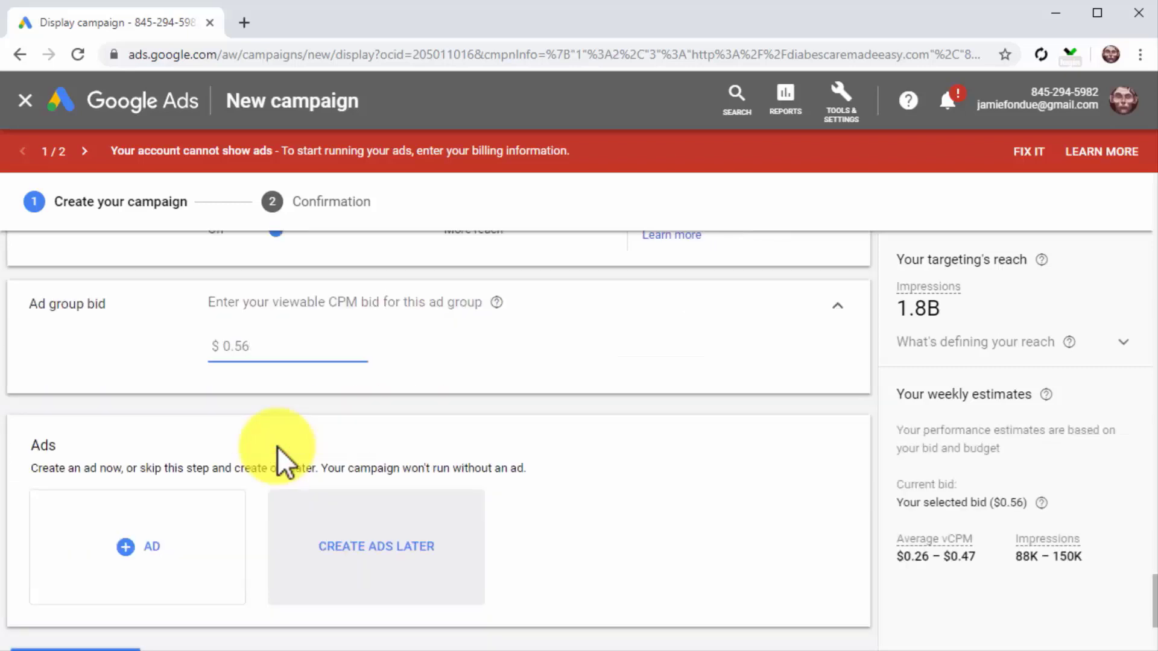
- Start a new responsive display ad in the ad group
{"action": "left_click", "coordinate": [208, 463]}
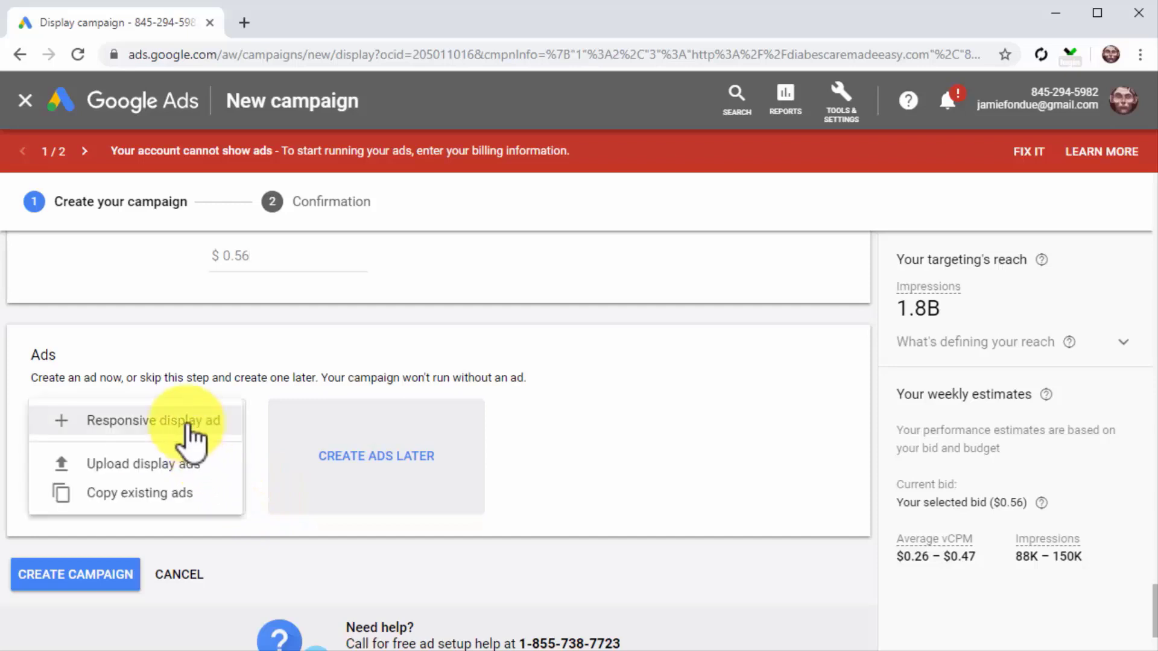
{"action": "left_click", "coordinate": [189, 425]}
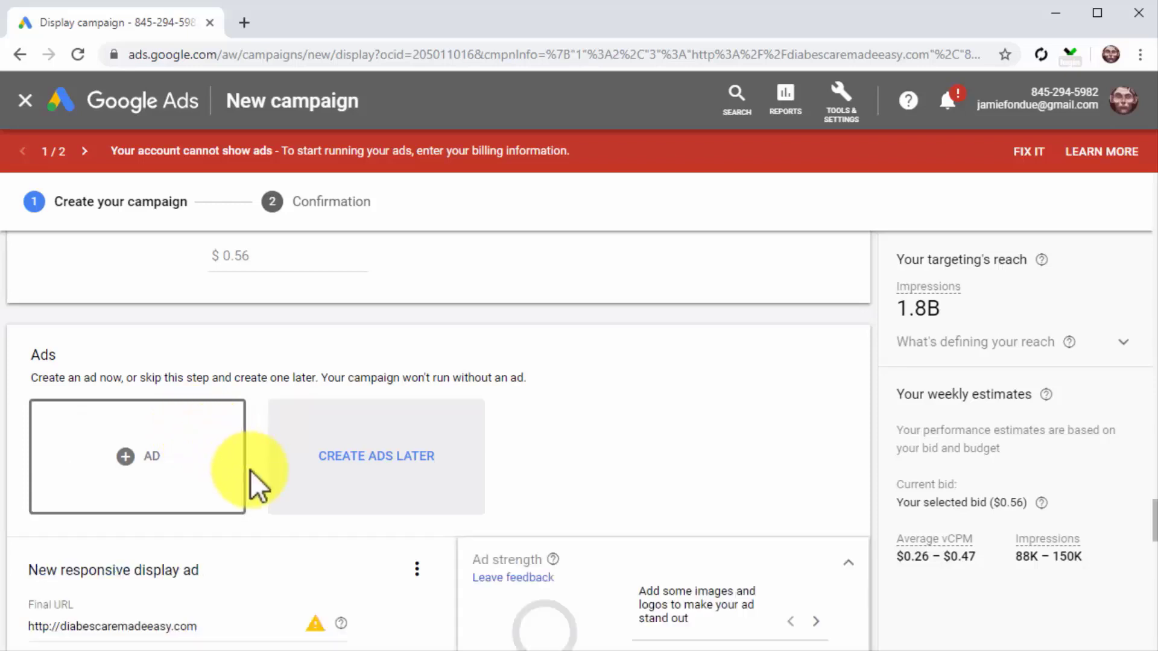
{"action": "scroll", "coordinate": [385, 581], "scroll_direction": "down", "scroll_amount": 3}
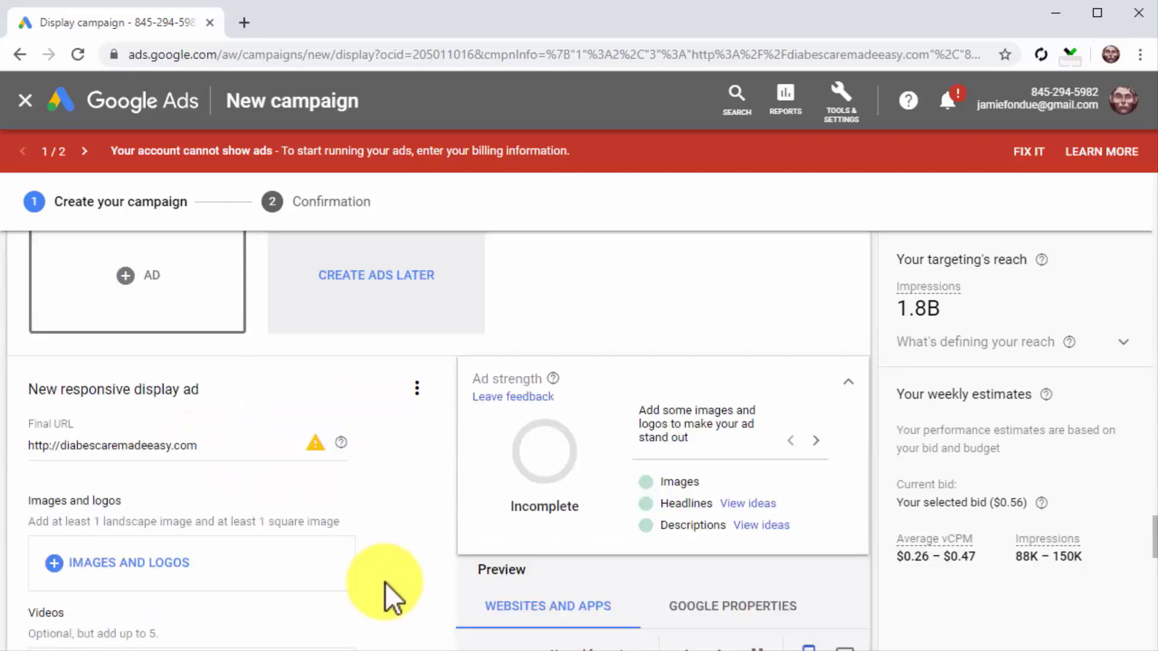
- Use the apple image as the logo and the juice photo as an ad image, then save
{"action": "left_click", "coordinate": [163, 571]}
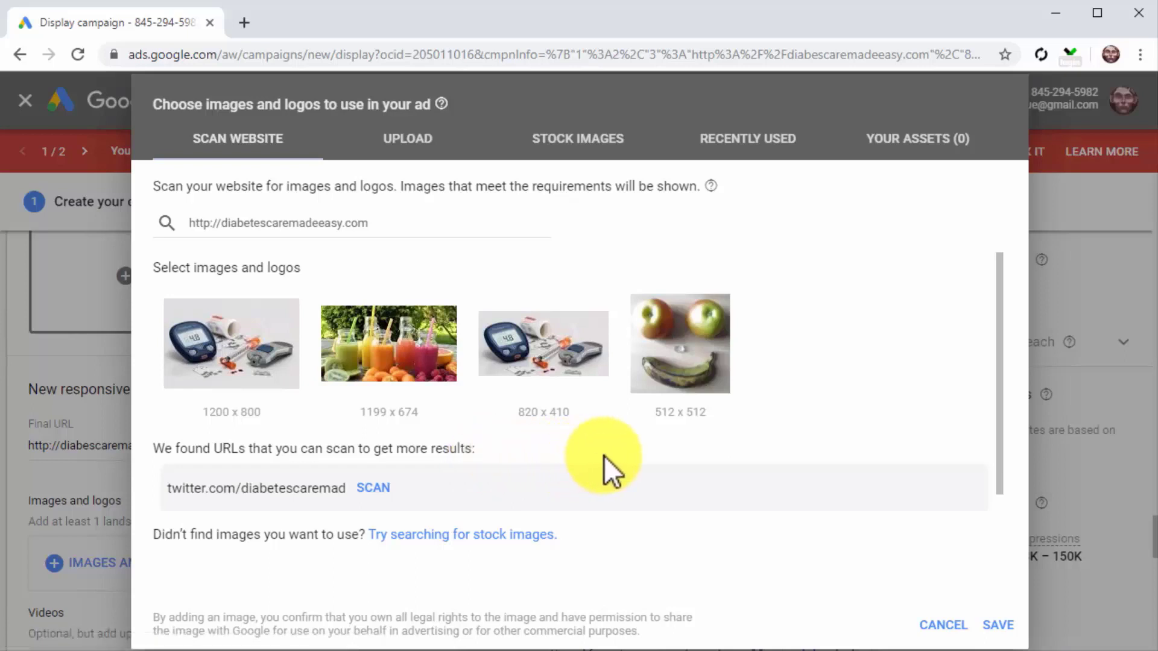
{"action": "mouse_move", "coordinate": [685, 359]}
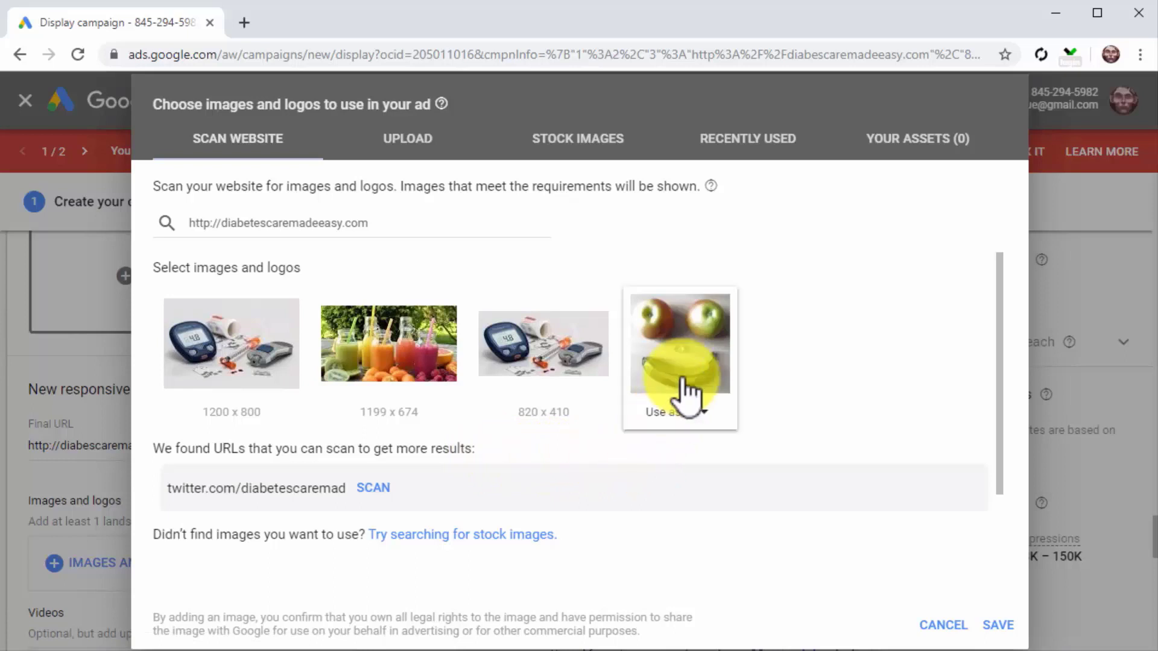
{"action": "left_click", "coordinate": [671, 415]}
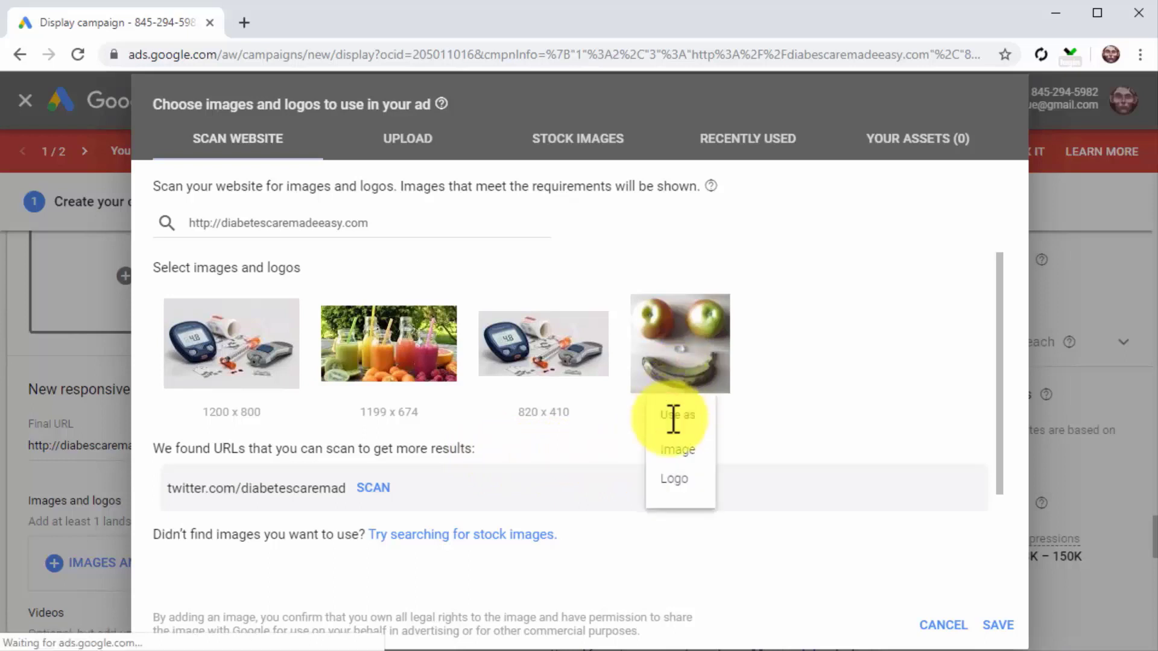
{"action": "left_click", "coordinate": [667, 481]}
{"action": "left_click", "coordinate": [401, 416]}
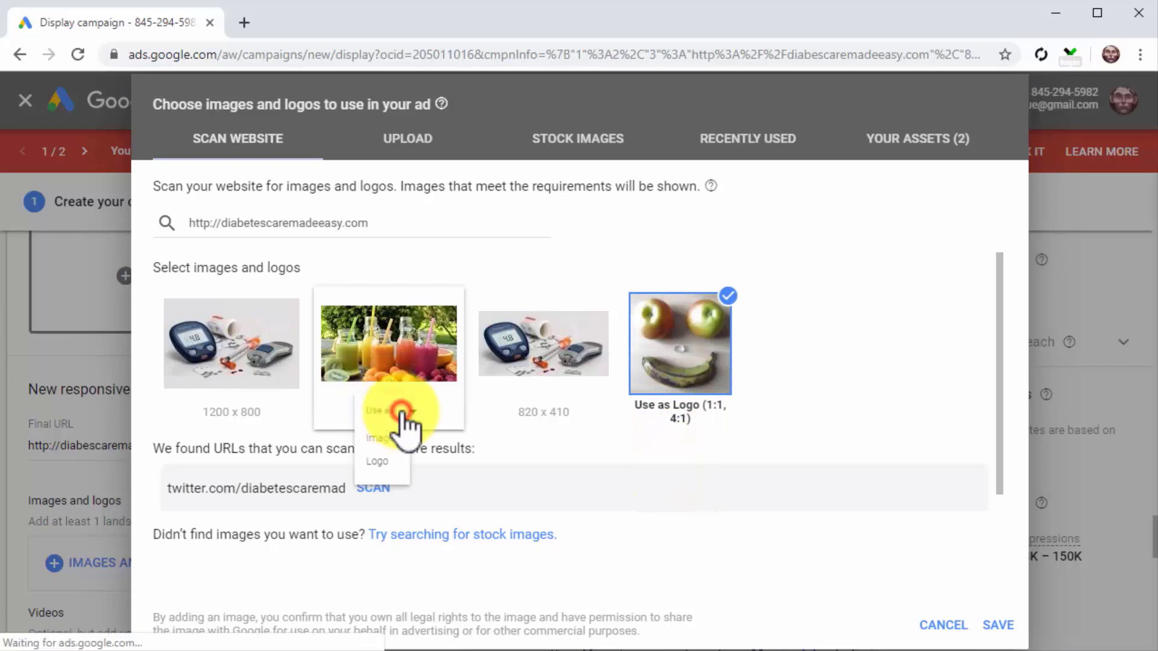
{"action": "left_click", "coordinate": [386, 449]}
{"action": "left_click", "coordinate": [1005, 627]}
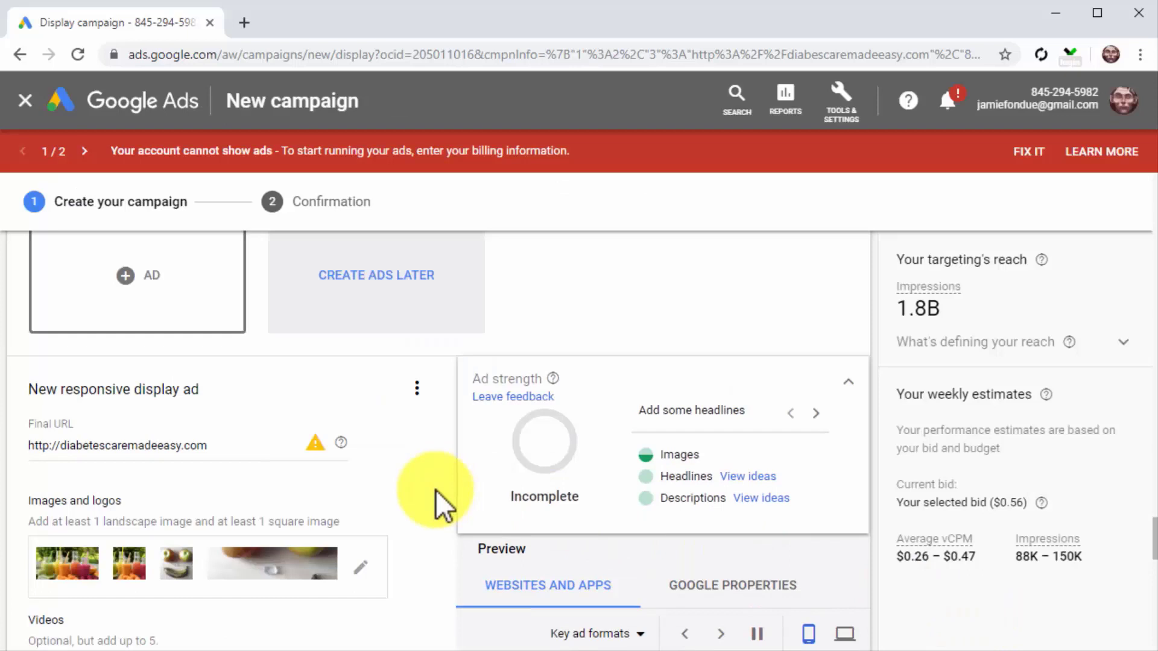
- Enter headline Get Diabetes Care Tips, the long headline and description, then add the ad to the ad group
{"action": "scroll", "coordinate": [436, 490], "scroll_direction": "down", "scroll_amount": 1}
{"action": "scroll", "coordinate": [435, 485], "scroll_direction": "down", "scroll_amount": 2}
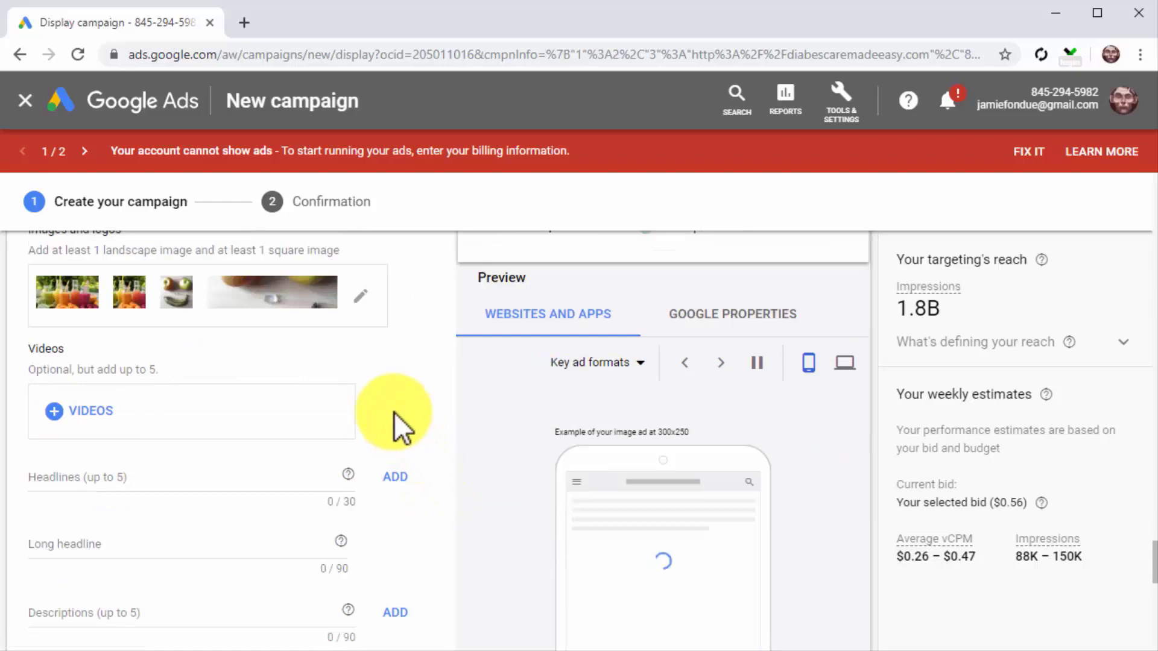
{"action": "scroll", "coordinate": [393, 412], "scroll_direction": "down", "scroll_amount": 3}
{"action": "left_click", "coordinate": [131, 298]}
{"action": "type", "text": "Get Diabetes Care Tips"}
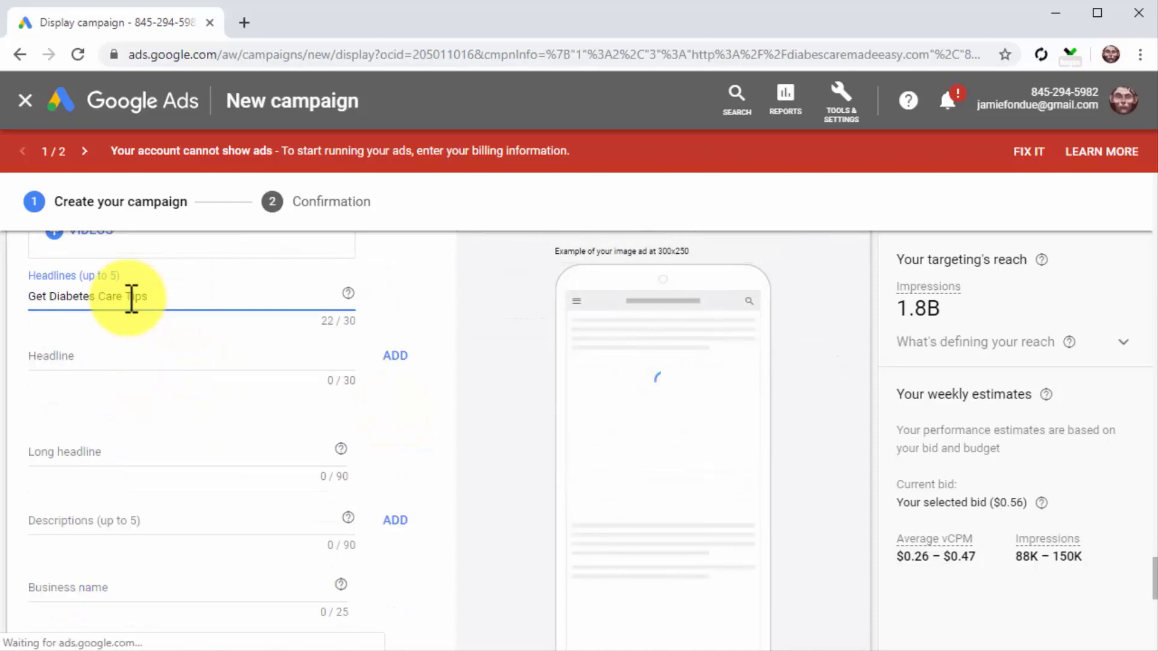
{"action": "left_click", "coordinate": [164, 451]}
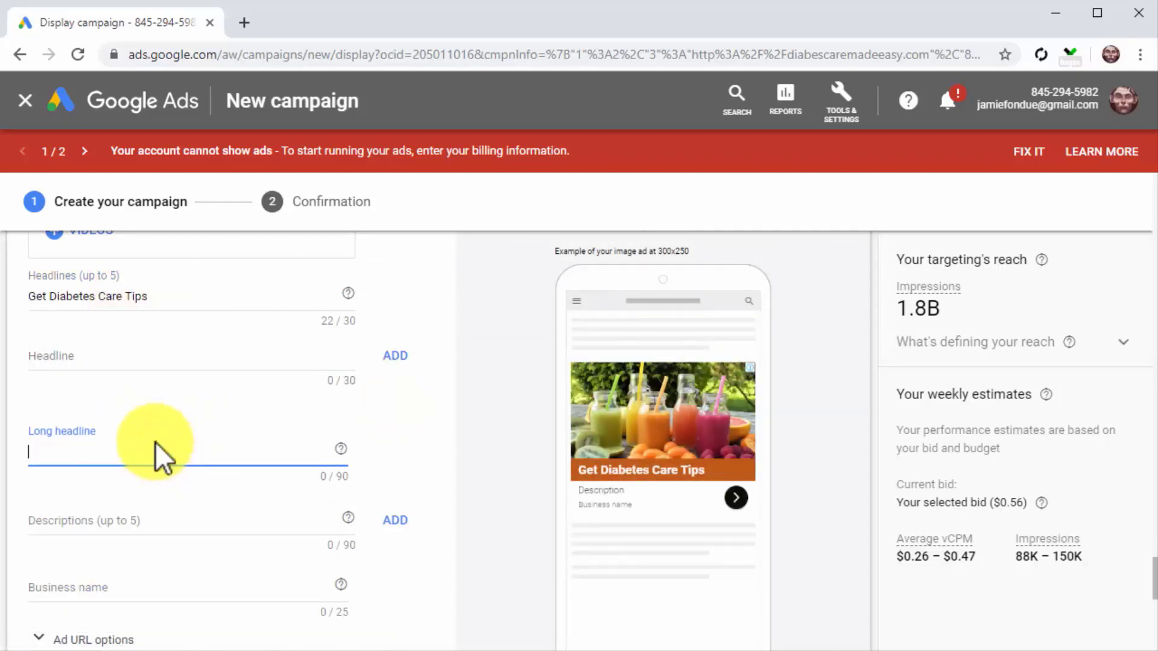
{"action": "type", "text": "Visit us today and get access to the largest diabetes care resource online"}
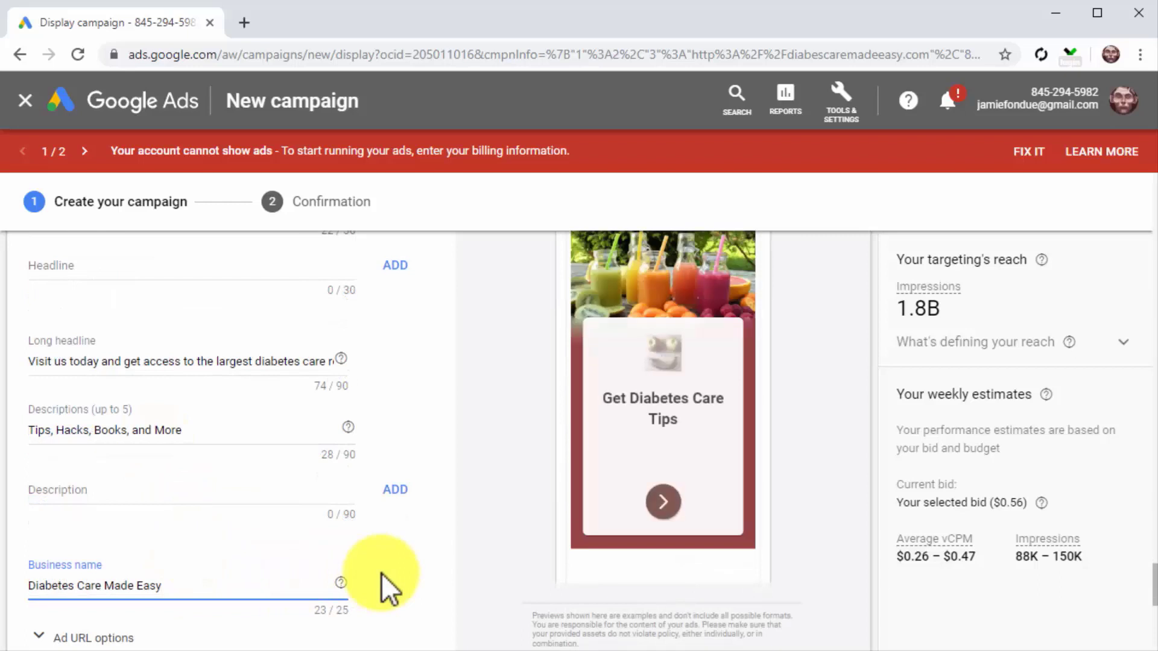
{"action": "scroll", "coordinate": [386, 588], "scroll_direction": "down", "scroll_amount": 6}
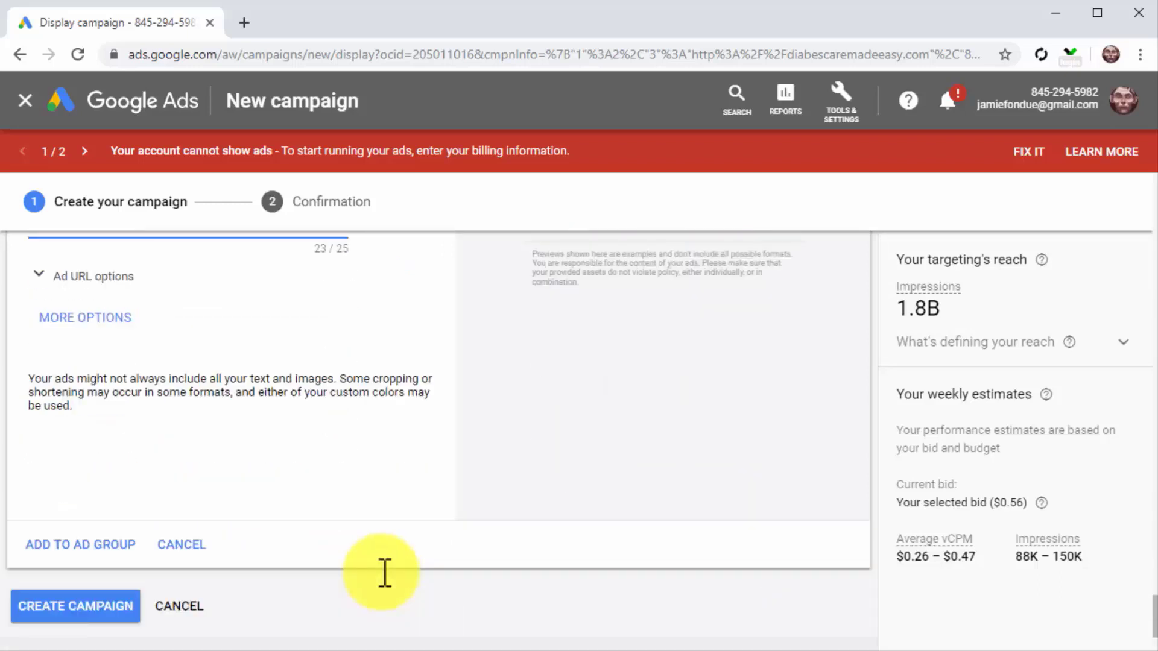
{"action": "left_click", "coordinate": [90, 544]}
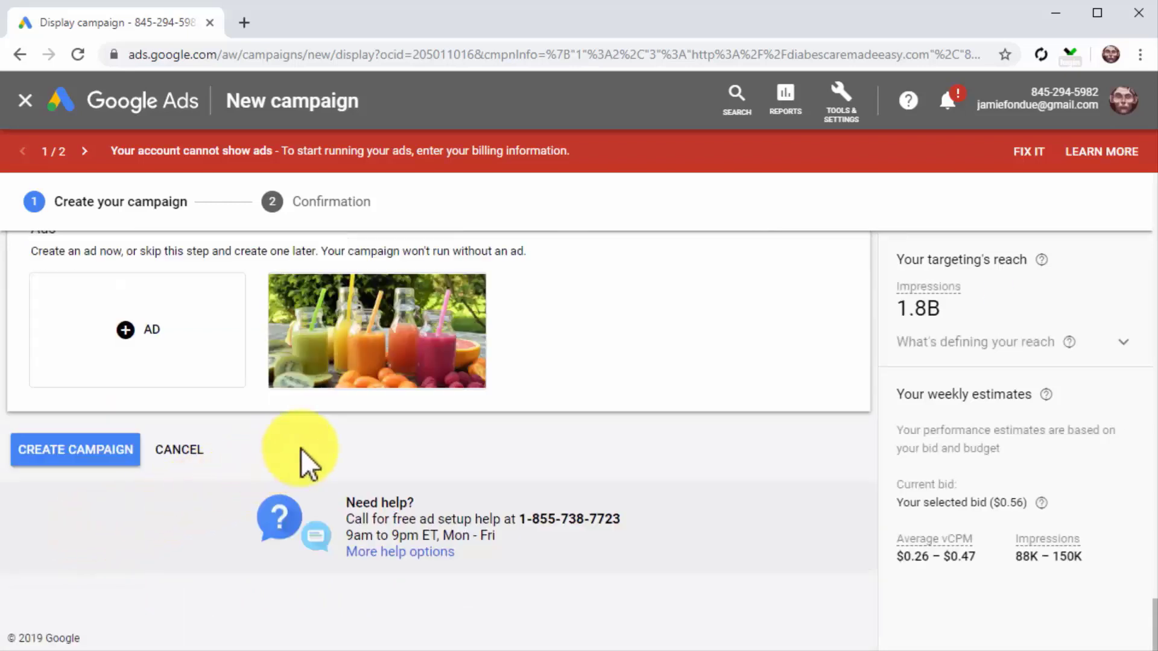
- Create the Display campaign for diabescaremadeeasy.com and wait for the All campaigns overview
{"action": "left_click", "coordinate": [93, 450]}
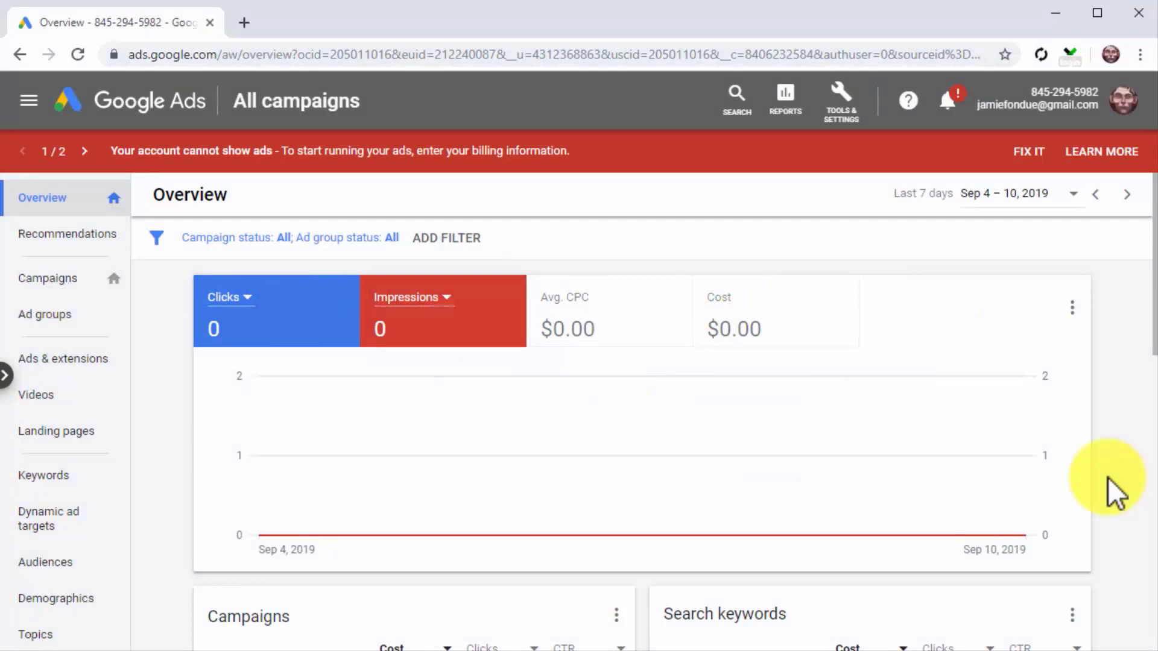
- From the Campaigns list, begin another new campaign to reach the goal selection page
{"action": "left_click", "coordinate": [84, 278]}
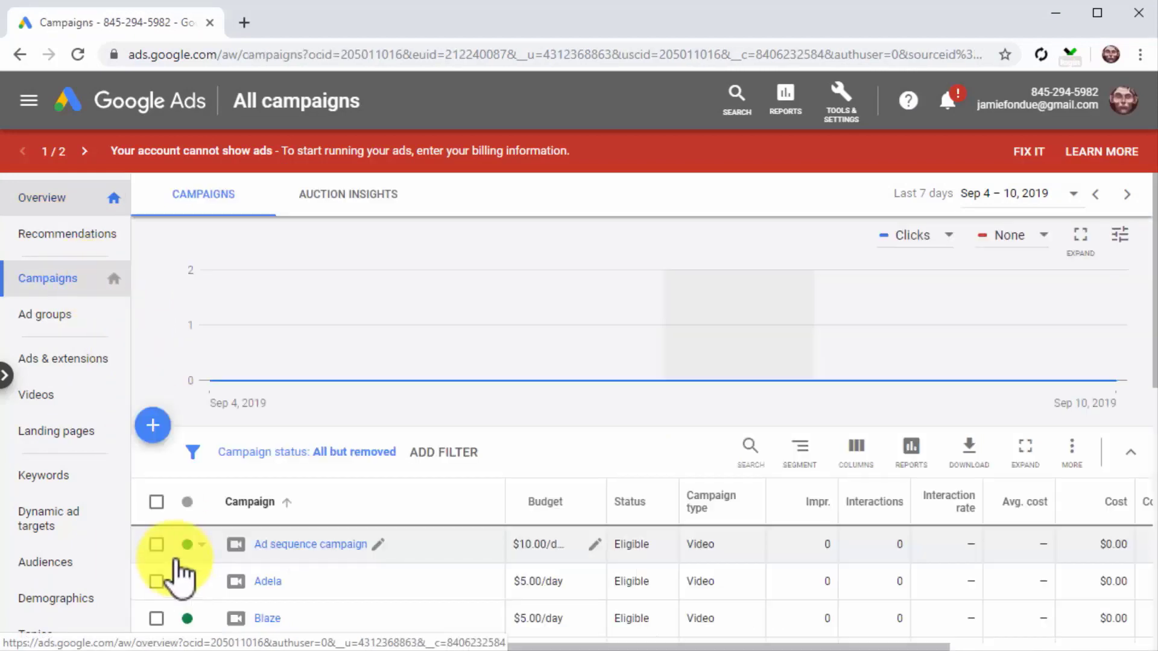
{"action": "left_click", "coordinate": [151, 434]}
{"action": "left_click", "coordinate": [218, 505]}
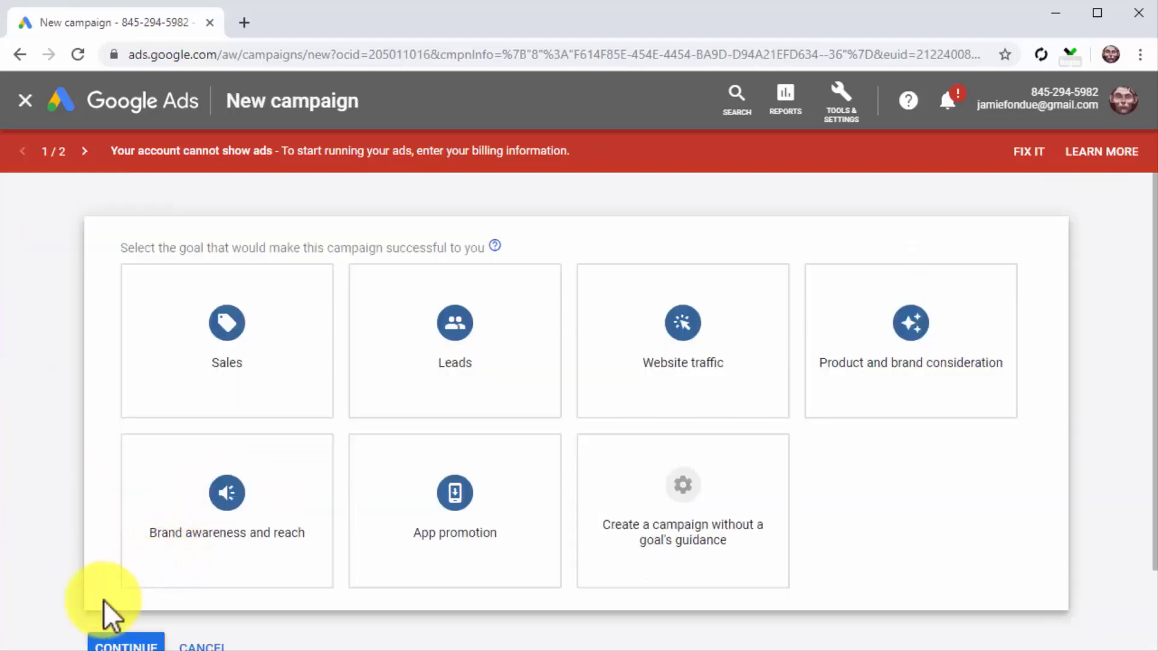
- Start a Video campaign with the Brand awareness and reach goal and the Skippable in-stream subtype
{"action": "left_click", "coordinate": [205, 527]}
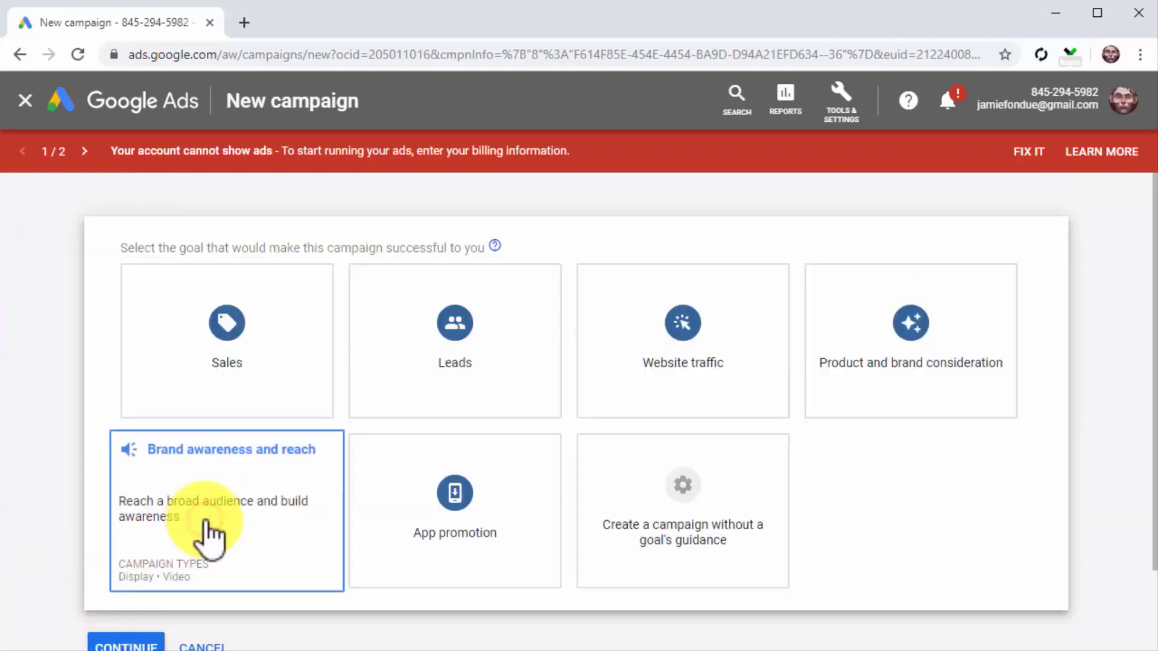
{"action": "left_click", "coordinate": [205, 533]}
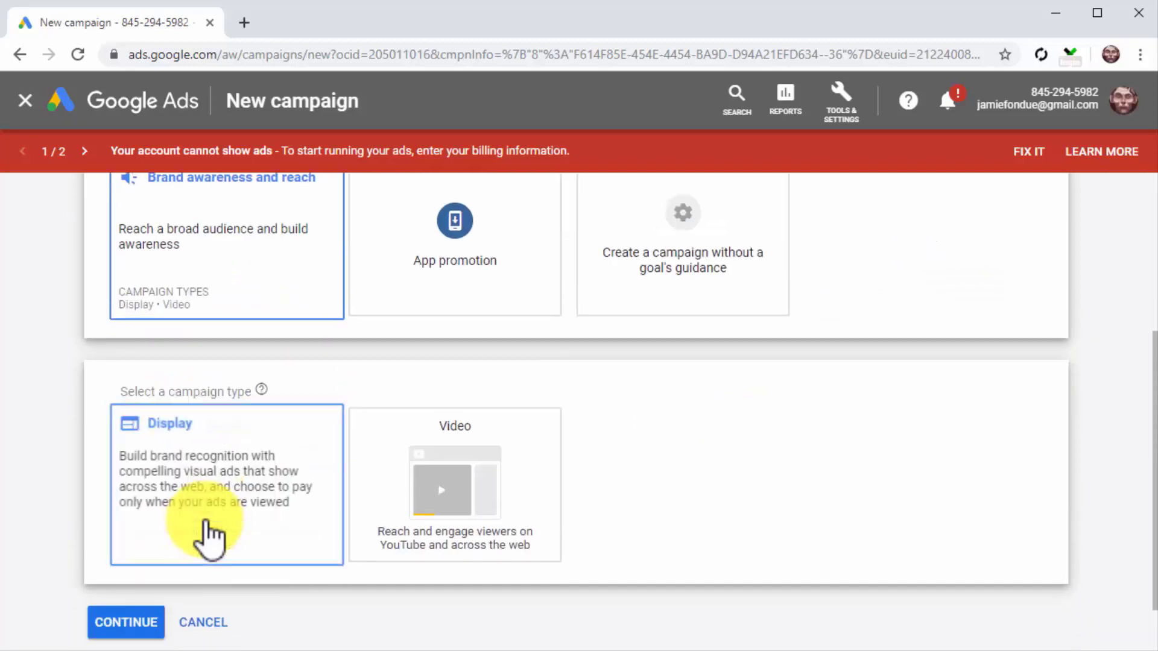
{"action": "left_click", "coordinate": [439, 536]}
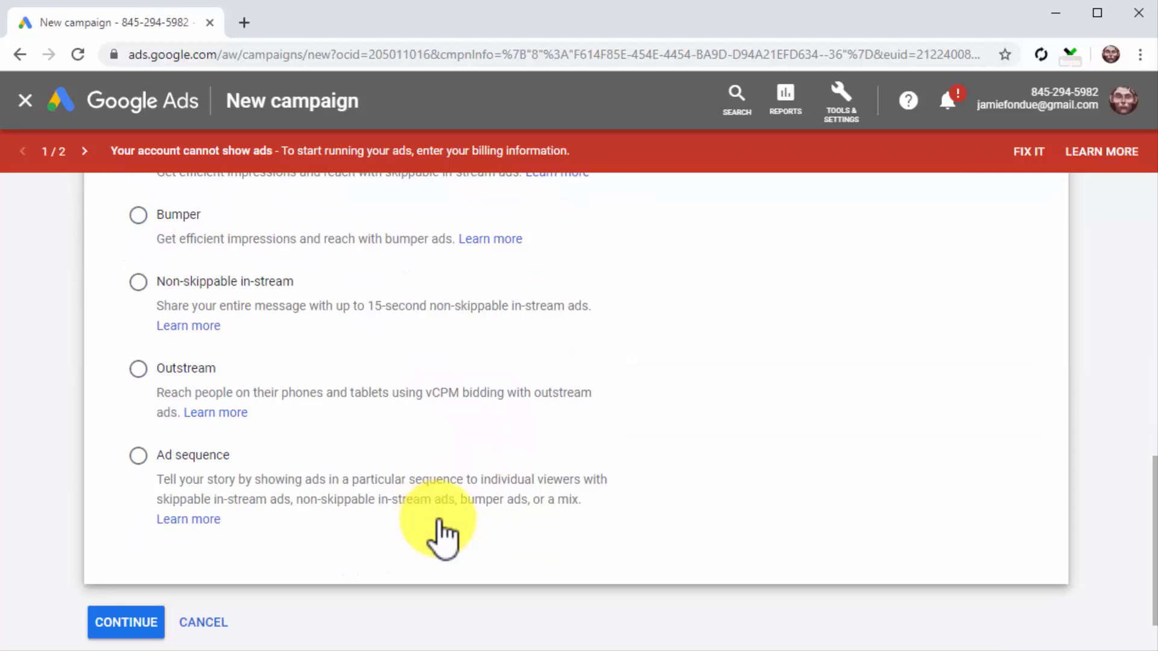
{"action": "scroll", "coordinate": [642, 420], "scroll_direction": "up", "scroll_amount": 2}
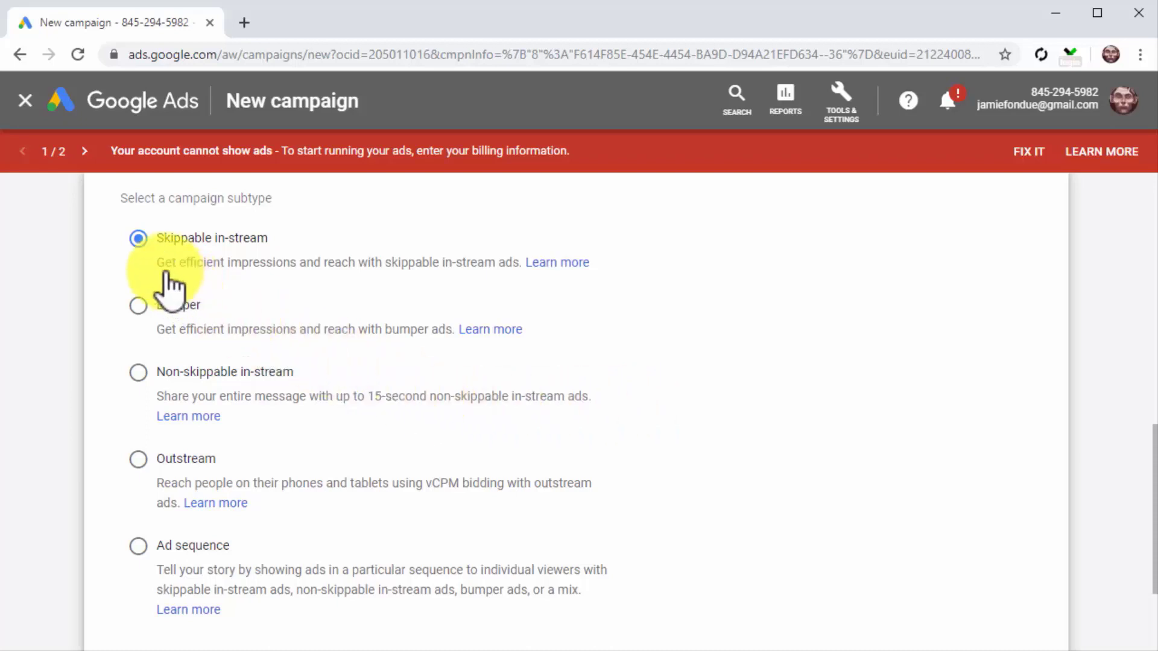
{"action": "left_click", "coordinate": [138, 237]}
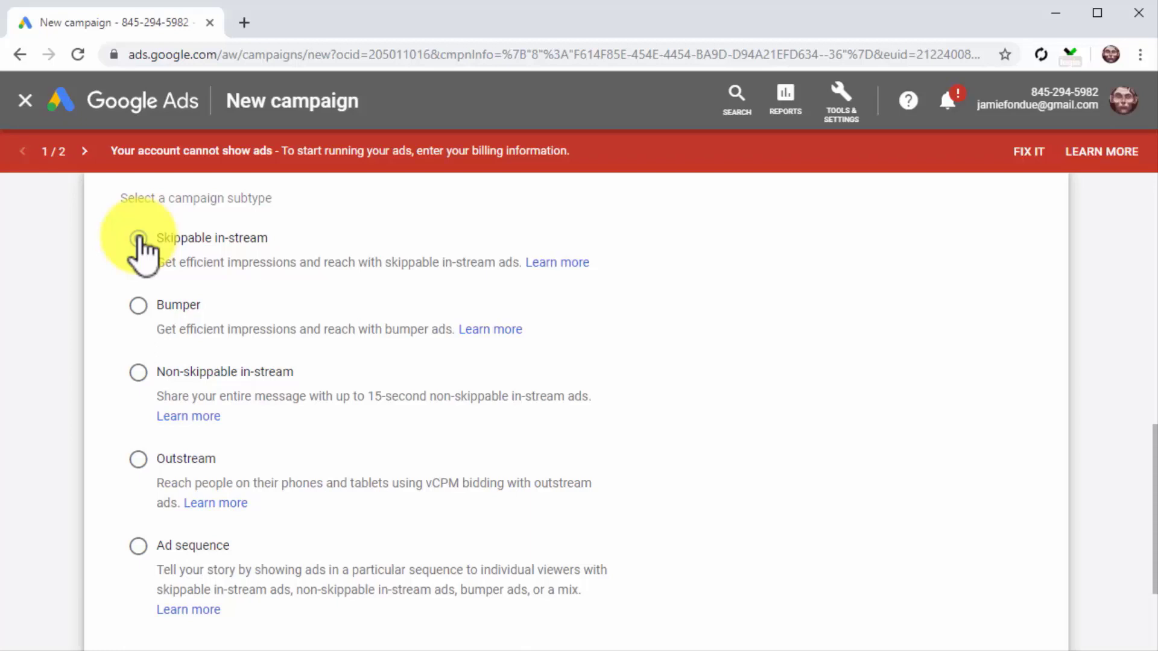
{"action": "left_click", "coordinate": [138, 240]}
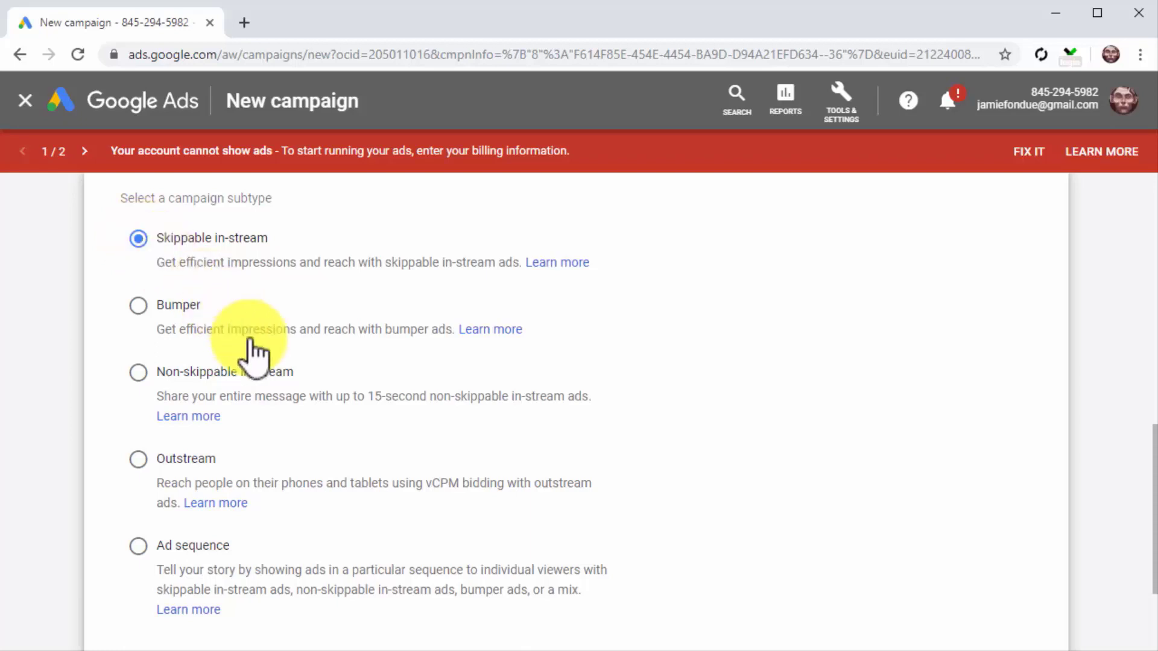
{"action": "scroll", "coordinate": [376, 479], "scroll_direction": "down", "scroll_amount": 1}
{"action": "left_click", "coordinate": [135, 626]}
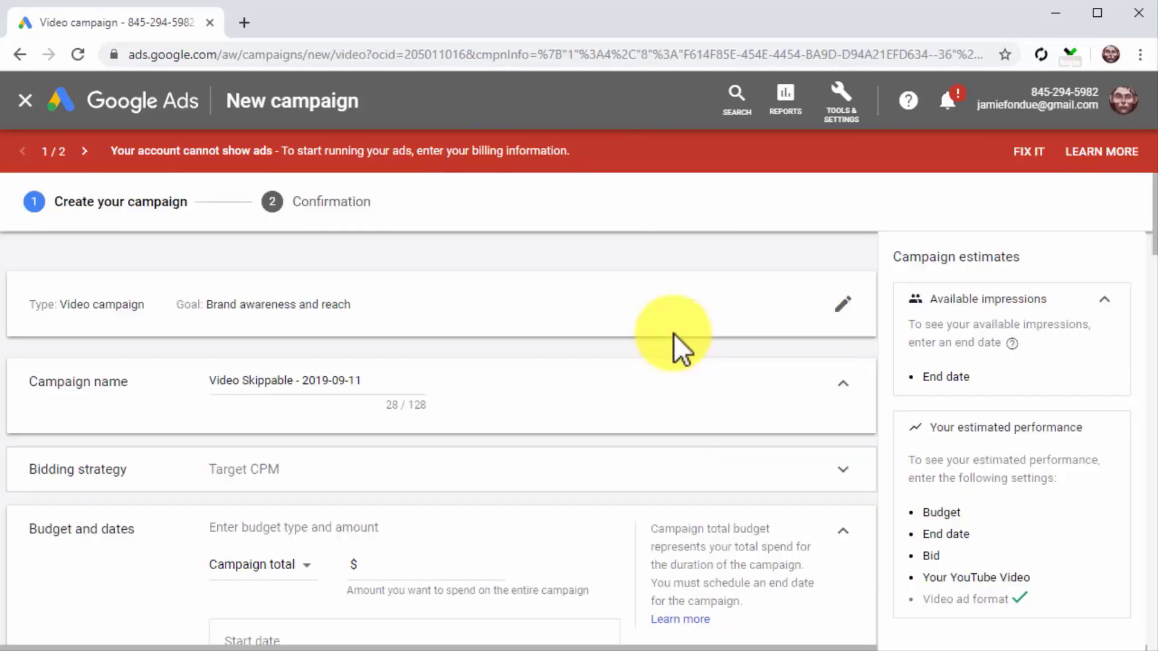
- Rename the campaign to 'My New Reach Campaign - YouTube'
{"action": "left_click", "coordinate": [376, 383]}
{"action": "key", "text": "ctrl+a"}
{"action": "type", "text": "My New Reach Campaign - YouTube"}
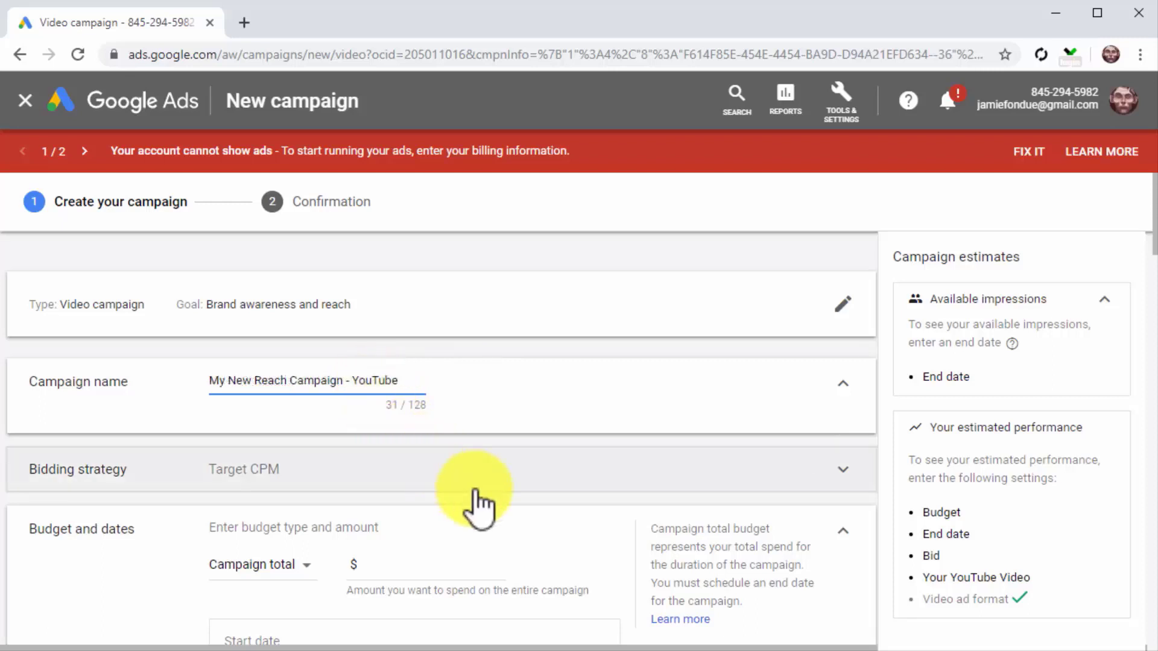
- Change the budget from Campaign total to a Daily budget of $5.00
{"action": "scroll", "coordinate": [486, 520], "scroll_direction": "down", "scroll_amount": 3}
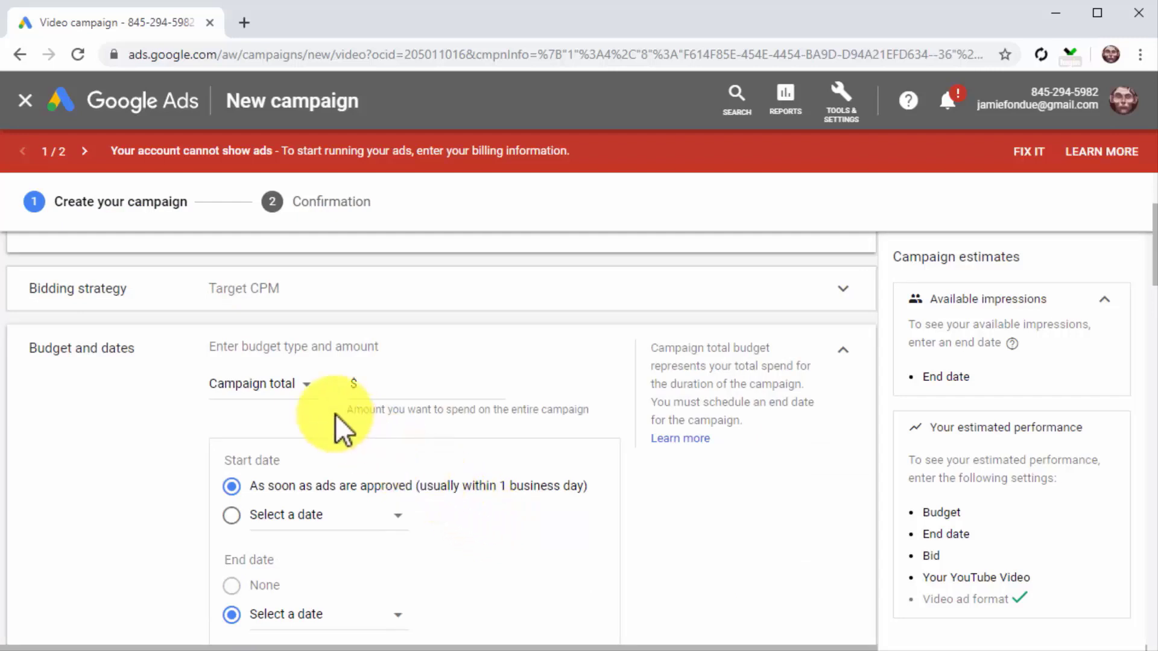
{"action": "left_click", "coordinate": [306, 388]}
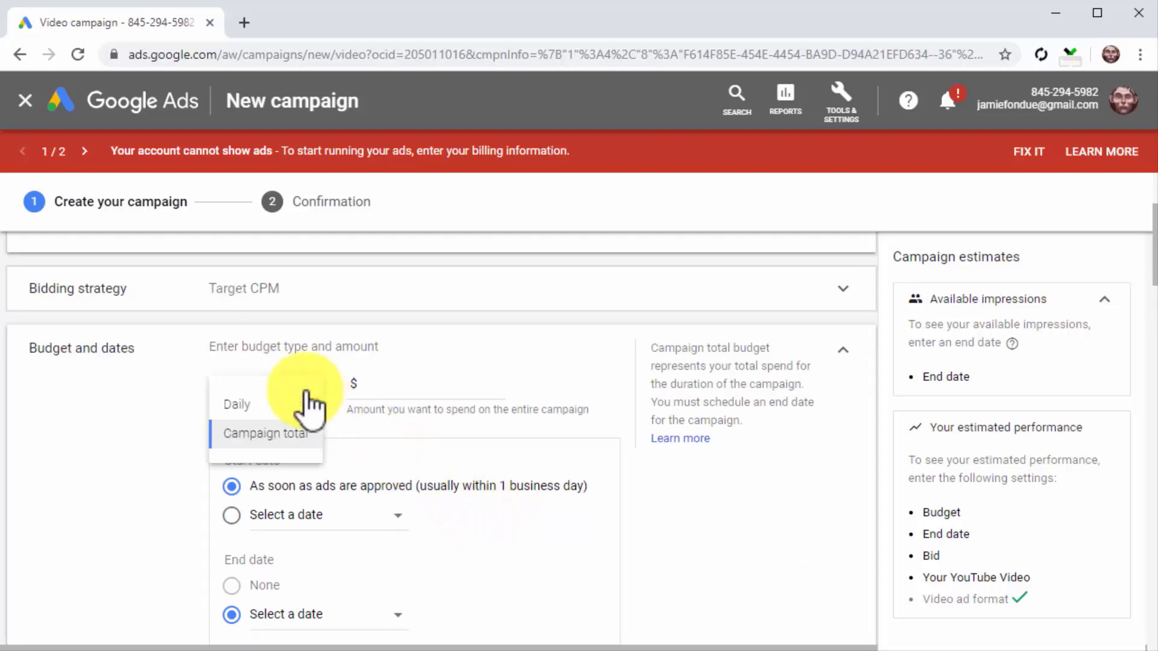
{"action": "left_click", "coordinate": [297, 408]}
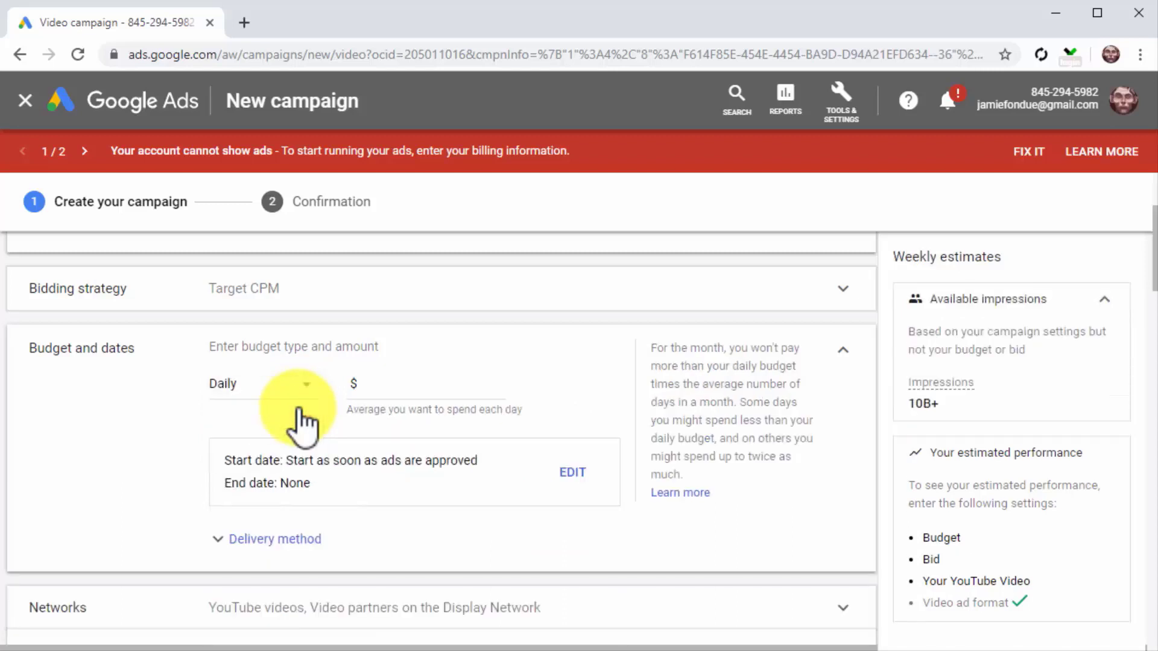
{"action": "left_click", "coordinate": [403, 384]}
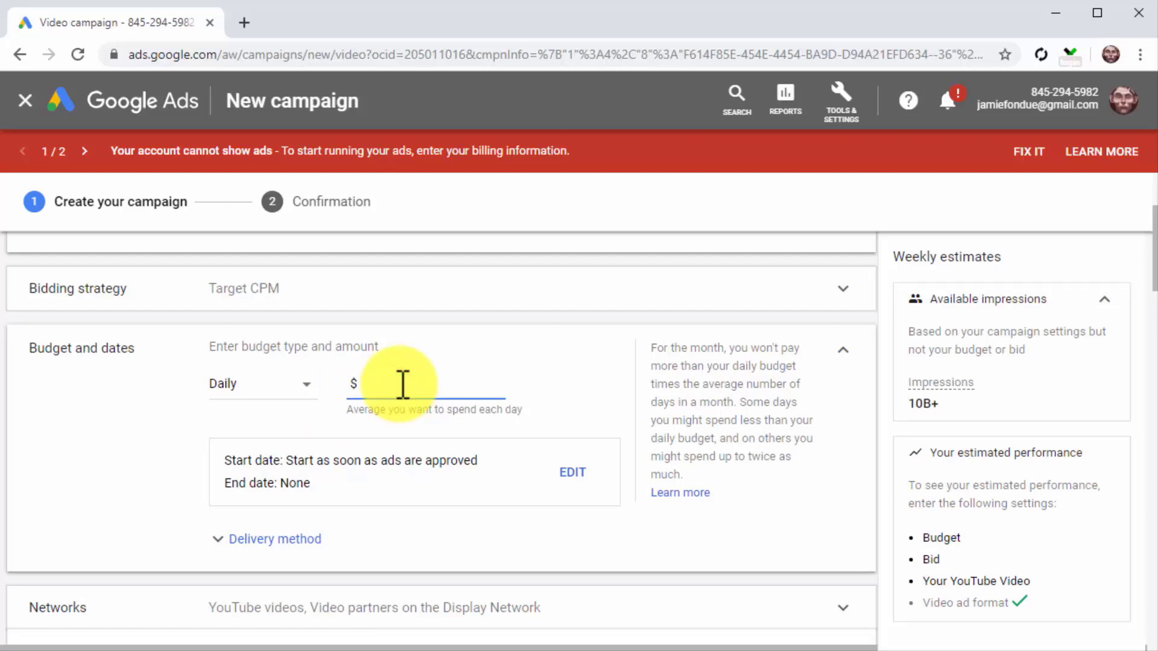
{"action": "type", "text": "5.00"}
- Target English speakers in the United States and Canada
{"action": "scroll", "coordinate": [433, 506], "scroll_direction": "down", "scroll_amount": 3}
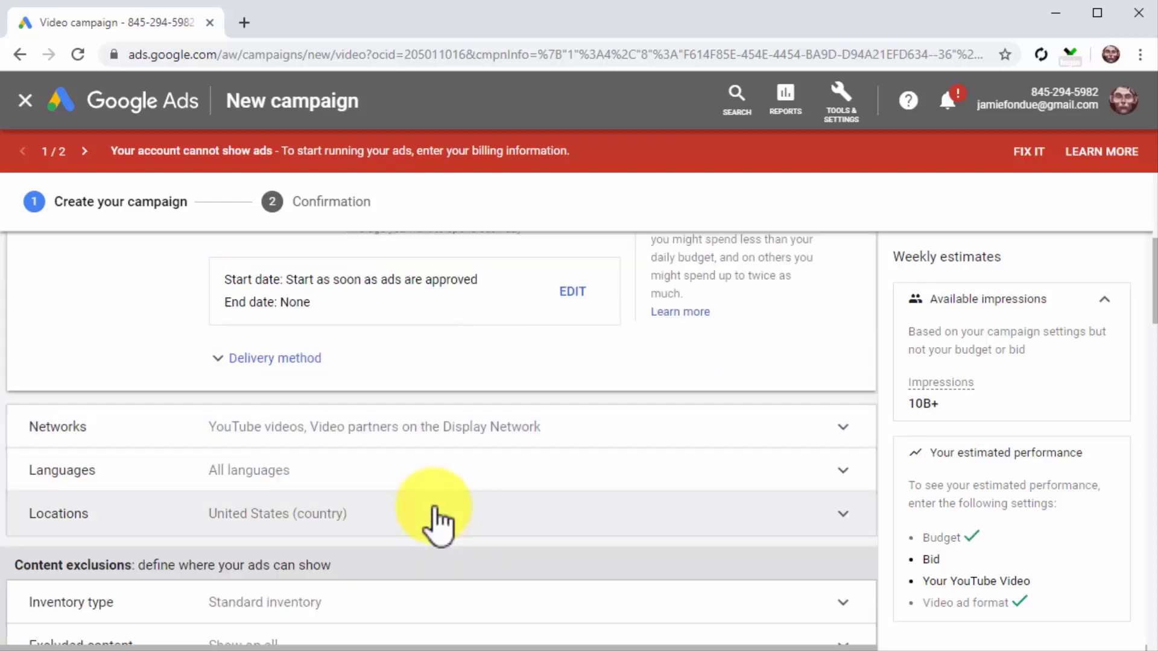
{"action": "scroll", "coordinate": [434, 515], "scroll_direction": "down", "scroll_amount": 2}
{"action": "left_click", "coordinate": [382, 389]}
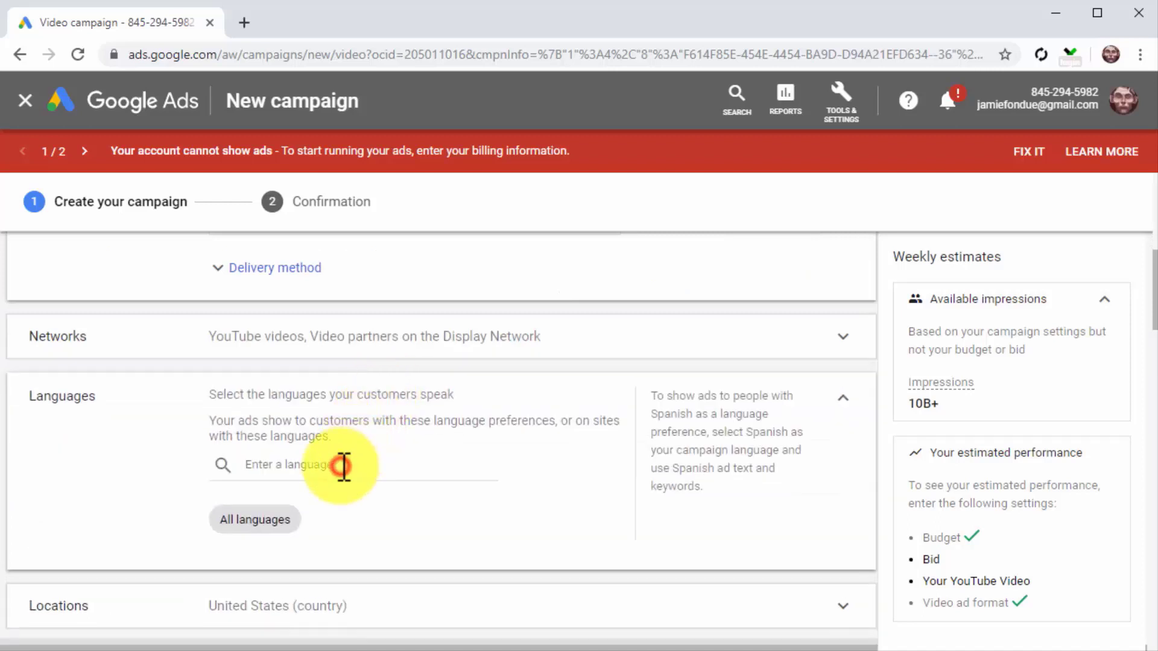
{"action": "left_click", "coordinate": [345, 464]}
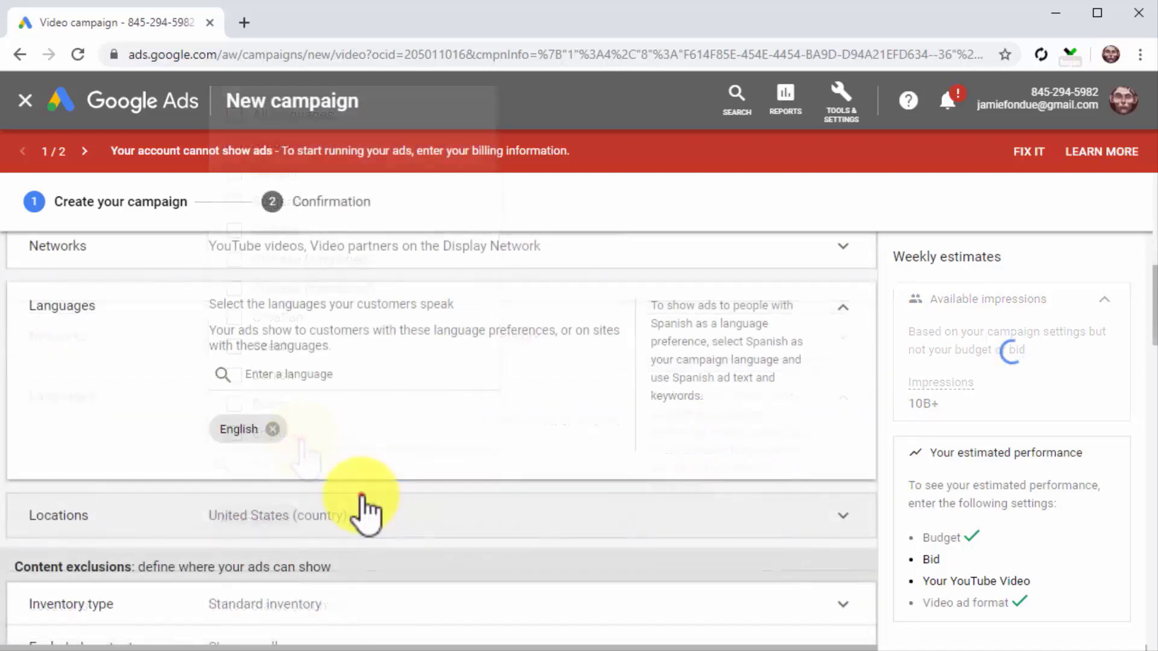
{"action": "left_click", "coordinate": [361, 496]}
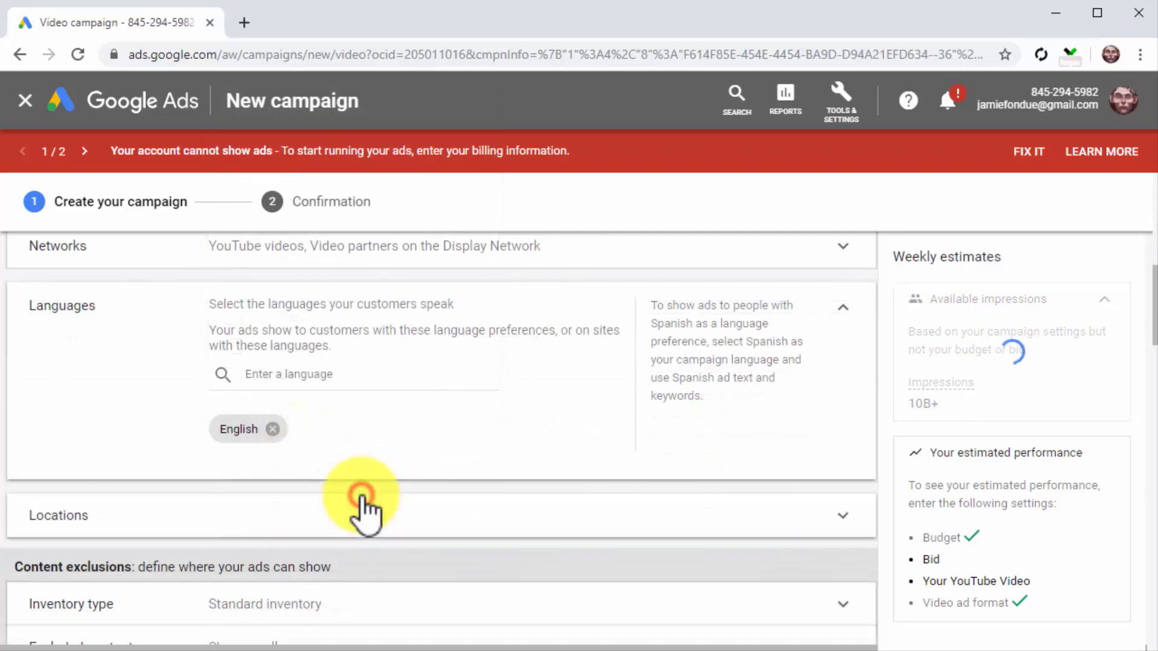
{"action": "scroll", "coordinate": [360, 494], "scroll_direction": "down", "scroll_amount": 1}
{"action": "left_click", "coordinate": [357, 486]}
{"action": "left_click", "coordinate": [804, 465]}
- Rename the ad group to 'My New Ad Group - YouTube Reach'
{"action": "scroll", "coordinate": [805, 464], "scroll_direction": "down", "scroll_amount": 6}
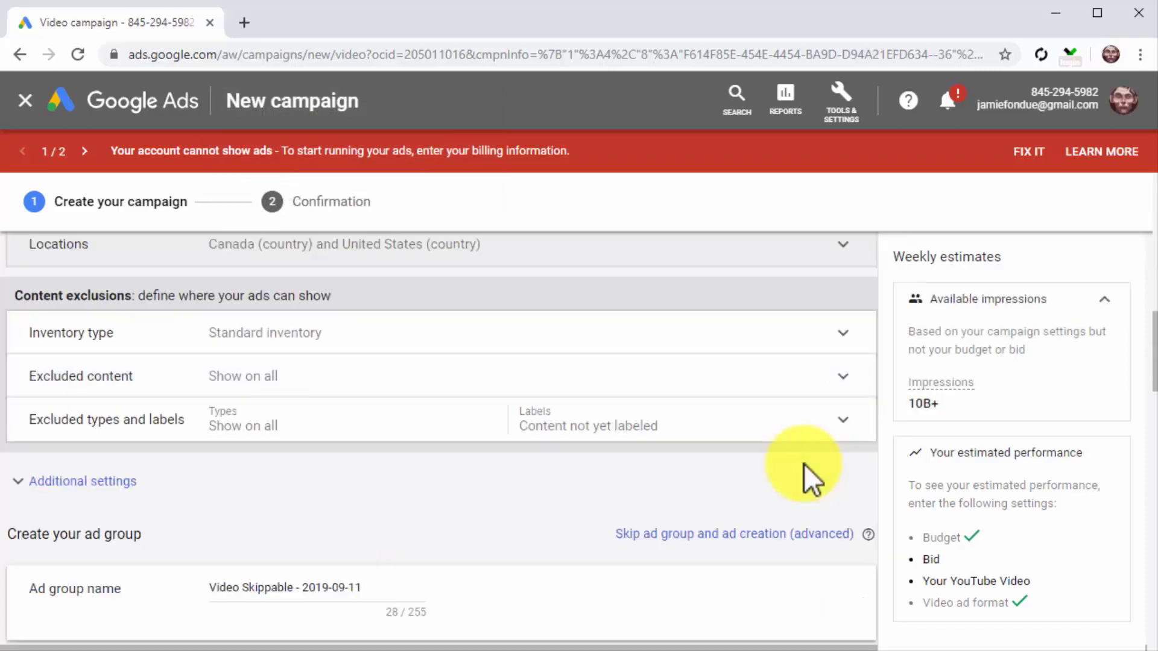
{"action": "triple_click", "coordinate": [380, 329]}
{"action": "type", "text": "My New Ad Group - YouTube Reach"}
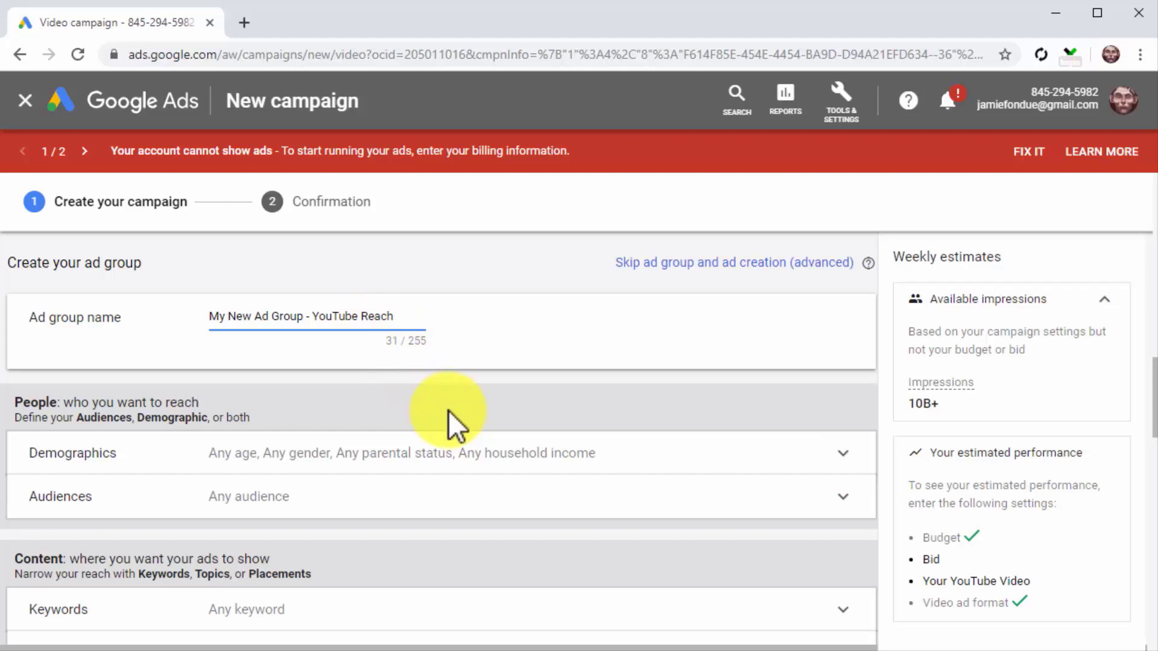
- Exclude unknown gender, ages 18-24, the lower 50% income bracket and unknown household income
{"action": "left_click", "coordinate": [463, 454]}
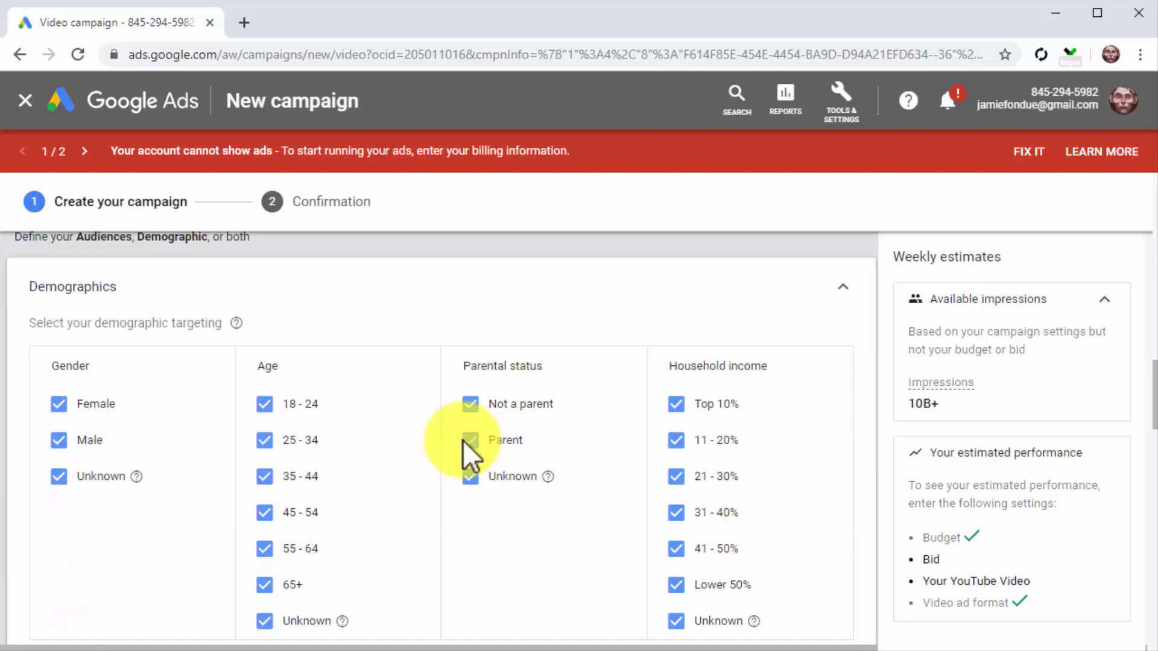
{"action": "left_click", "coordinate": [92, 485]}
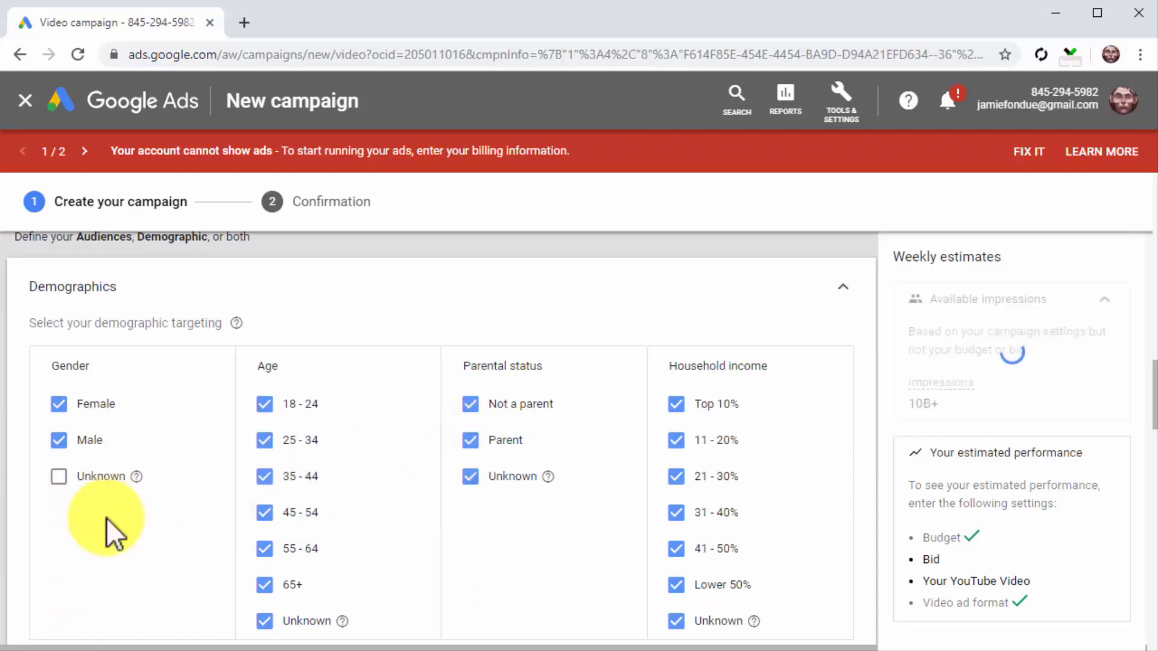
{"action": "left_click", "coordinate": [264, 404]}
{"action": "scroll", "coordinate": [227, 448], "scroll_direction": "down", "scroll_amount": 1}
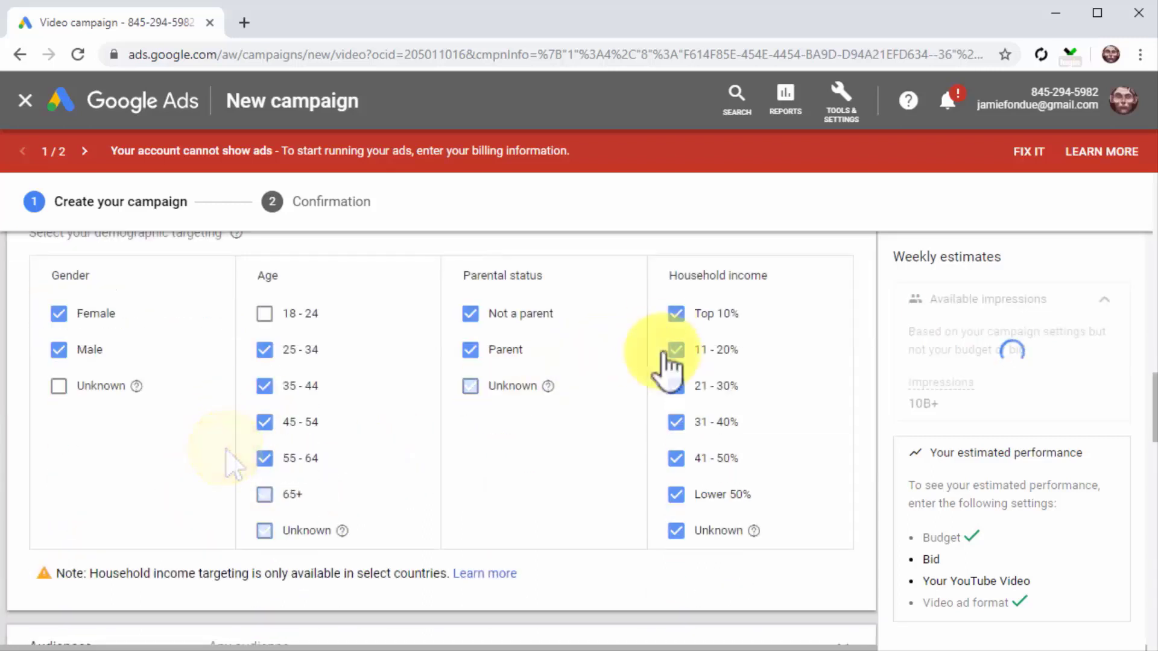
{"action": "left_click", "coordinate": [676, 493]}
{"action": "left_click", "coordinate": [677, 534]}
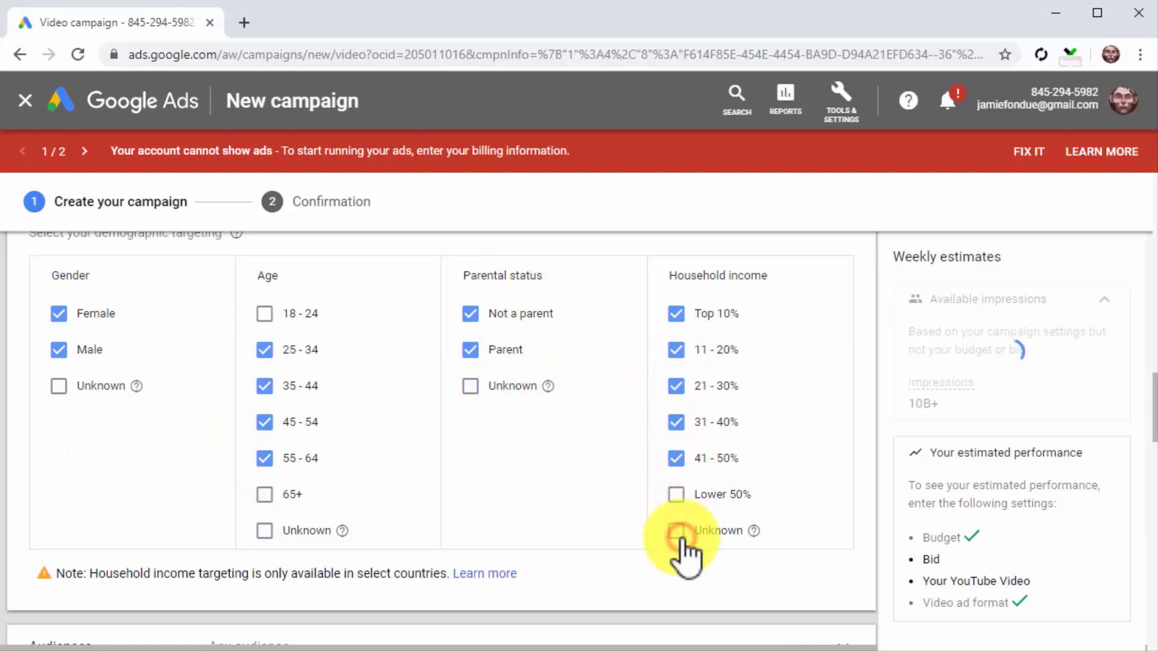
{"action": "left_click", "coordinate": [847, 292]}
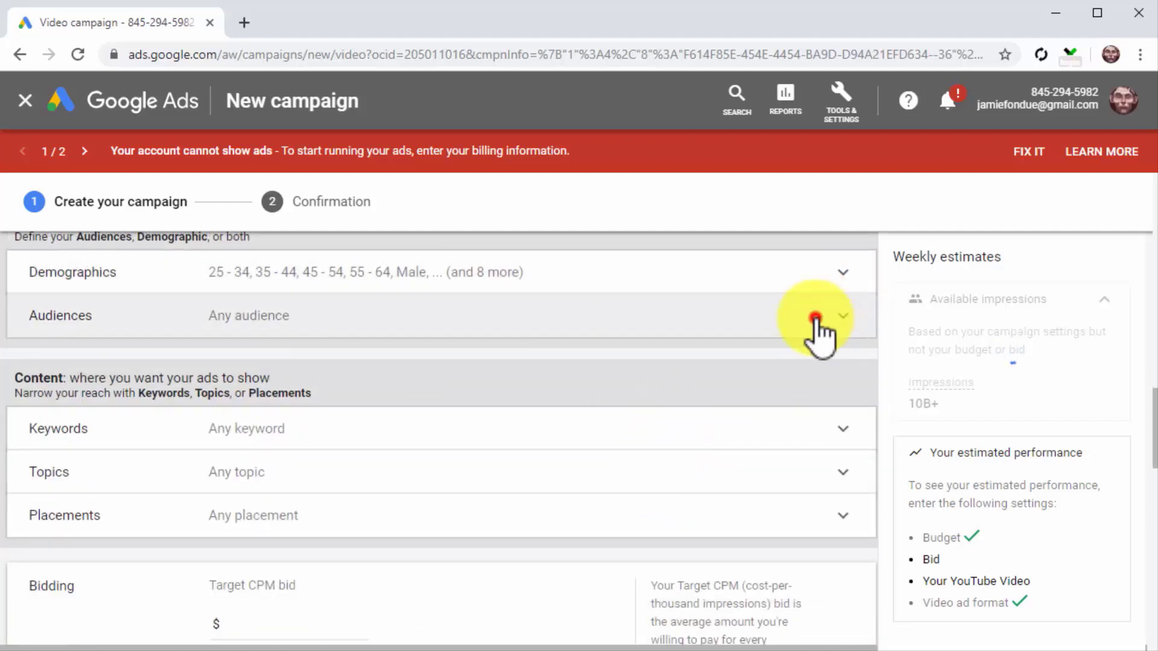
{"action": "left_click", "coordinate": [815, 317]}
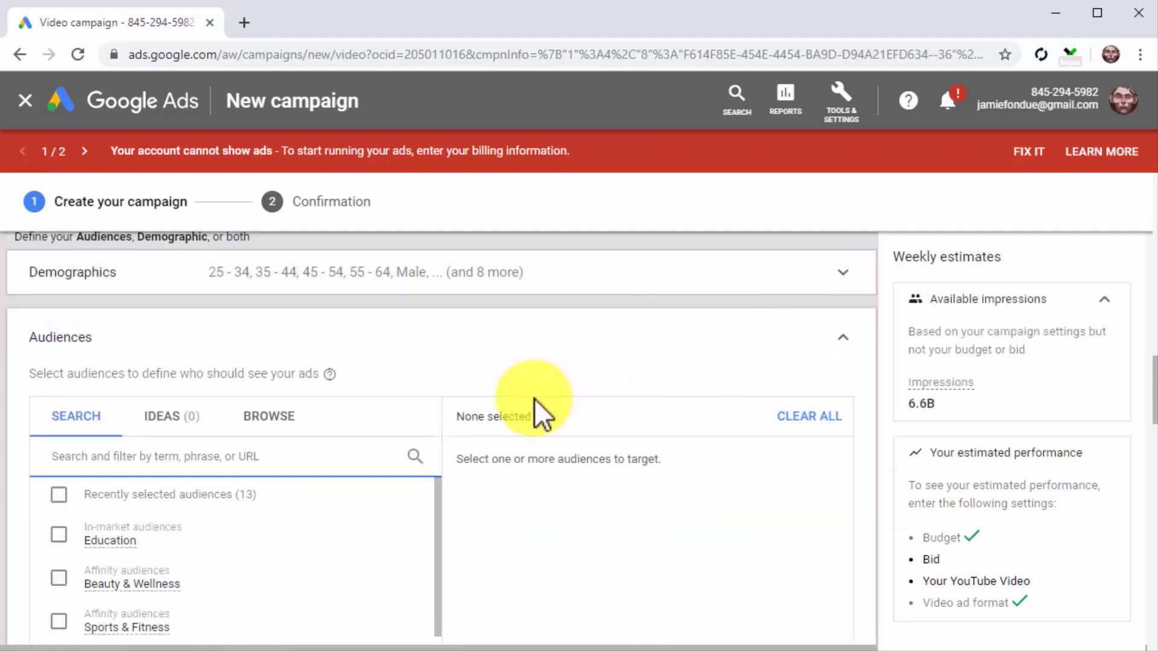
- Add the Education, Beauty & Wellness, Sports & Fitness and Food & Dining audiences, then browse Affinity audiences
{"action": "scroll", "coordinate": [491, 482], "scroll_direction": "down", "scroll_amount": 2}
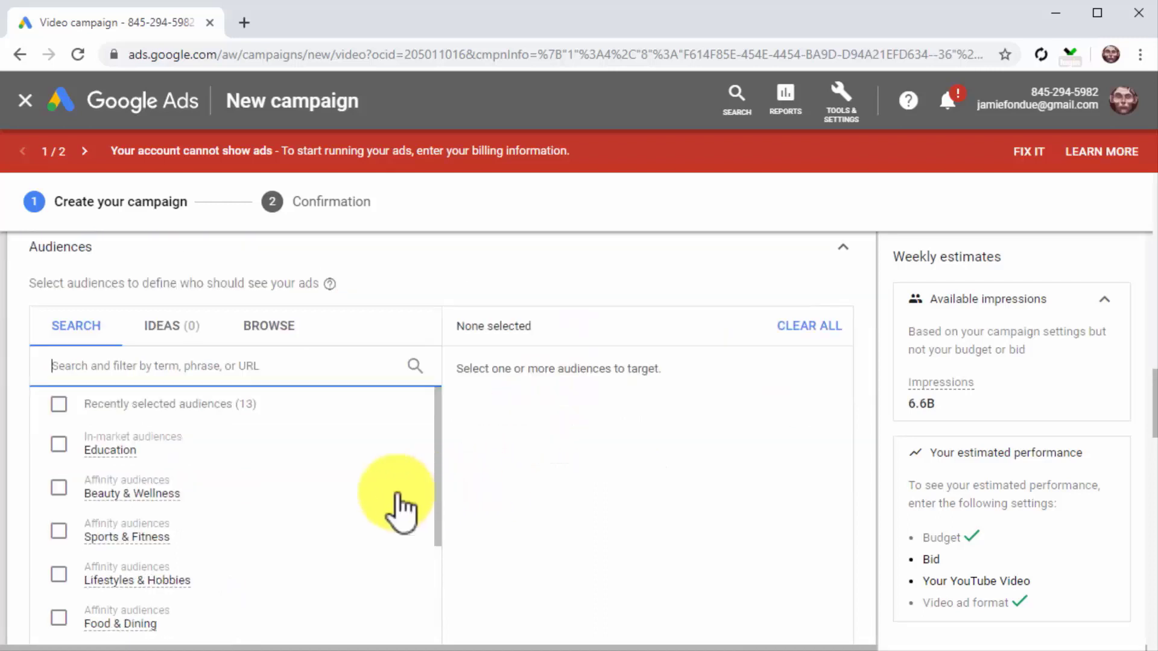
{"action": "left_click", "coordinate": [58, 488]}
{"action": "left_click", "coordinate": [59, 444]}
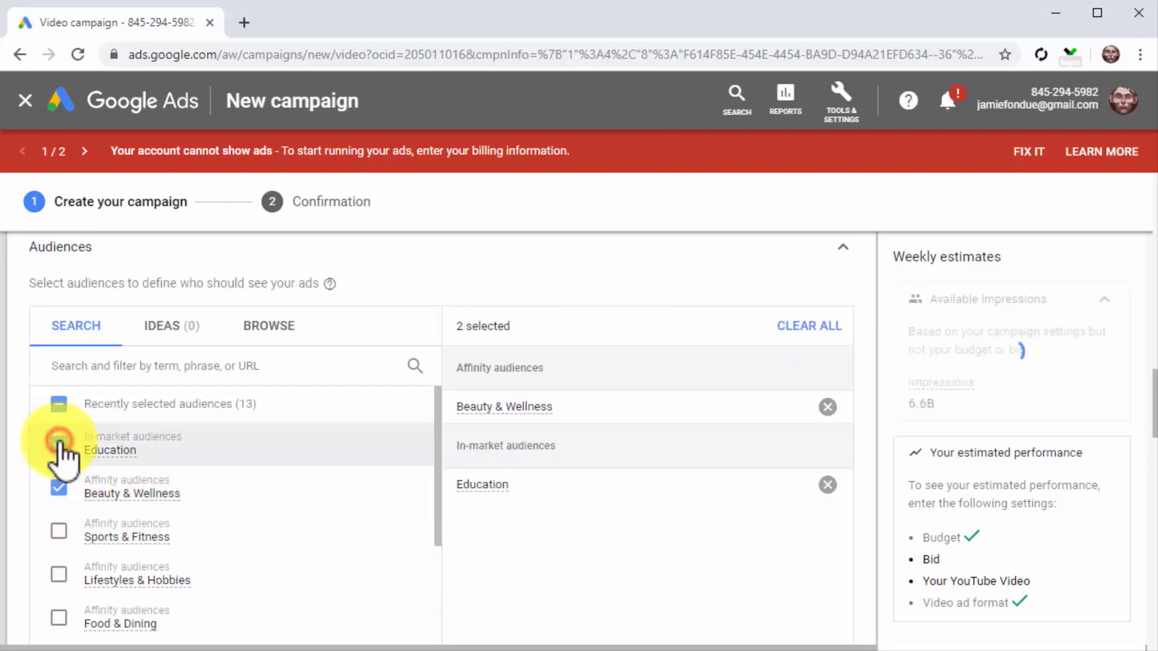
{"action": "left_click", "coordinate": [60, 531]}
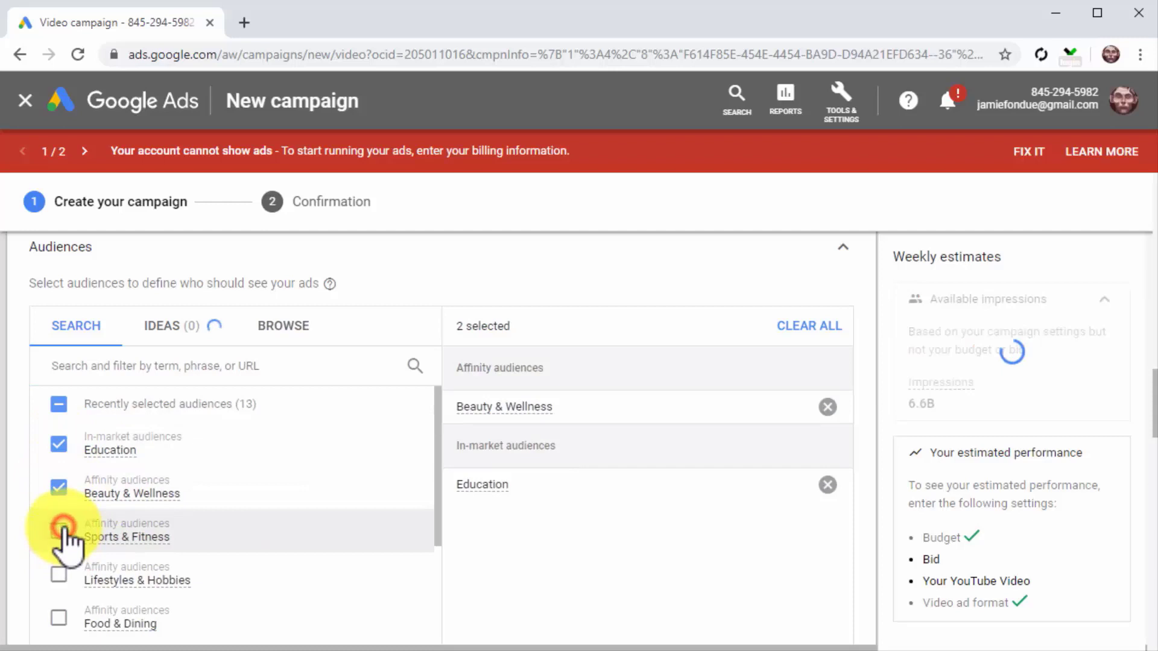
{"action": "left_click", "coordinate": [59, 616]}
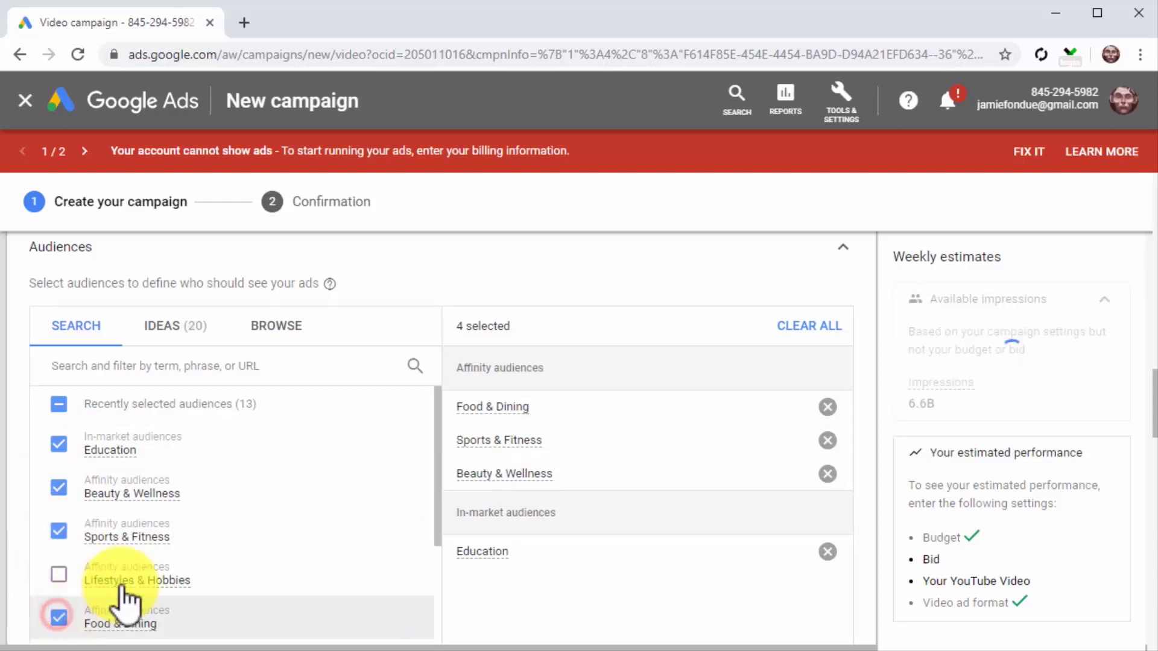
{"action": "left_click", "coordinate": [306, 353]}
{"action": "left_click", "coordinate": [343, 434]}
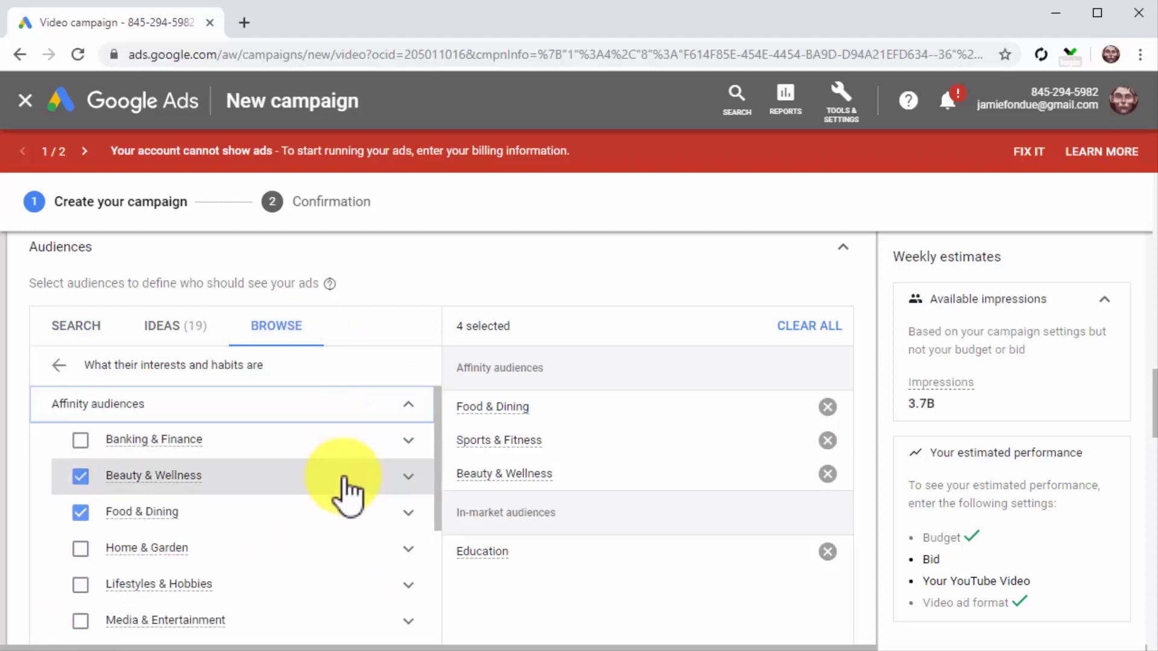
{"action": "scroll", "coordinate": [348, 491], "scroll_direction": "down", "scroll_amount": 2}
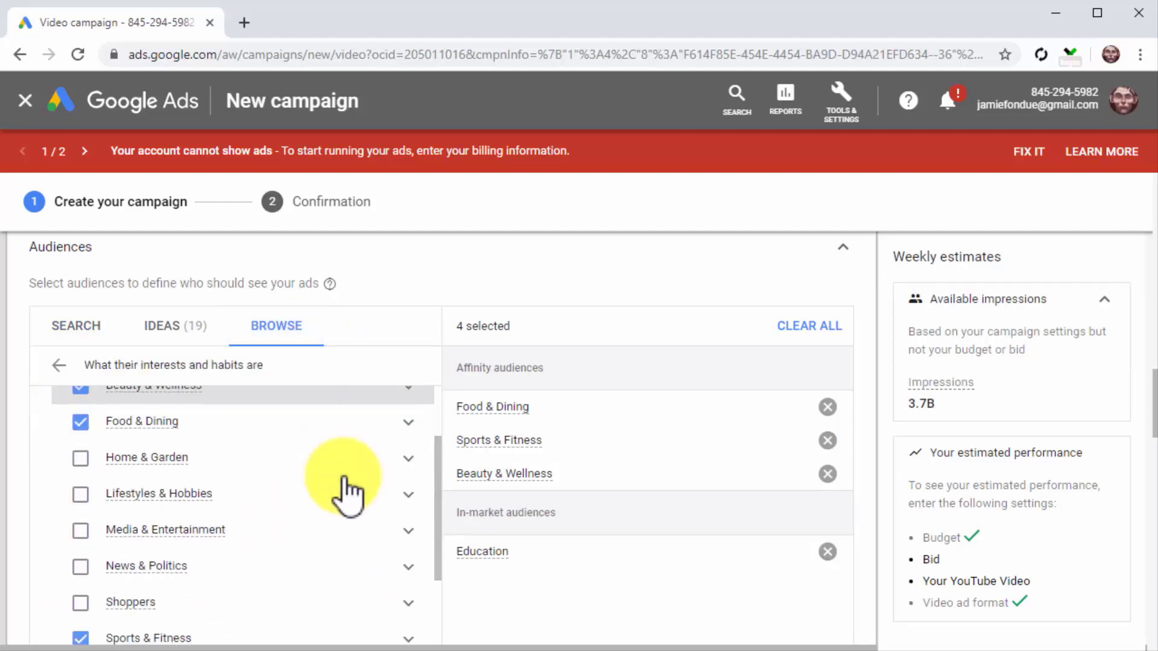
{"action": "left_click", "coordinate": [843, 248]}
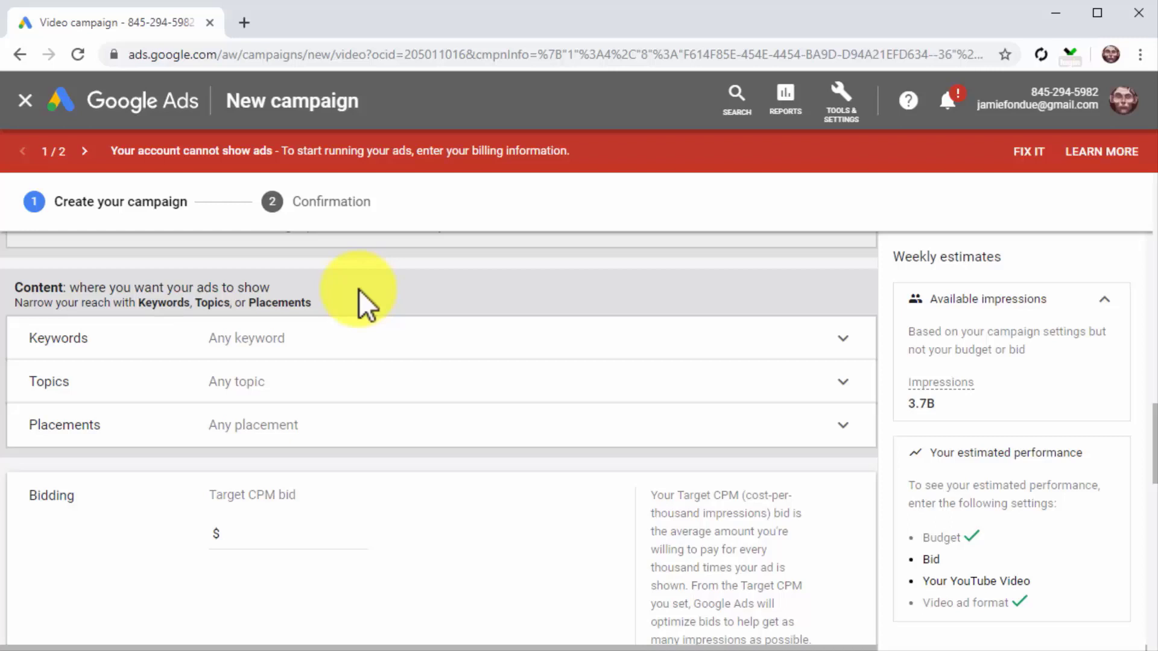
- Add the four diabetes keywords to content targeting
{"action": "left_click", "coordinate": [392, 344]}
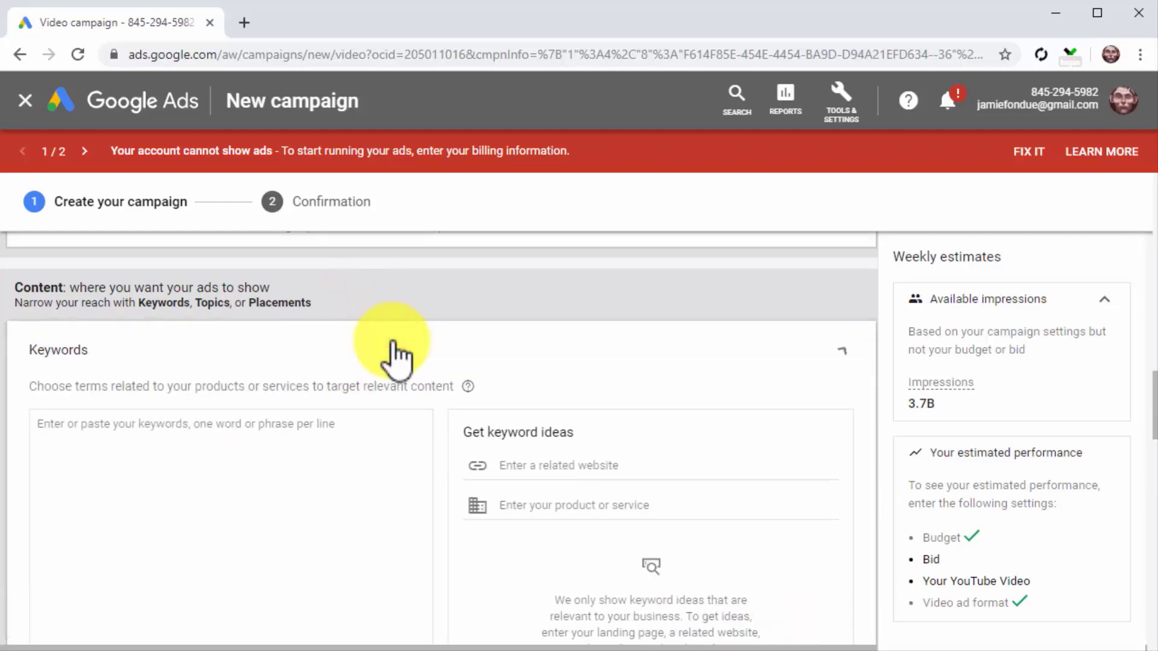
{"action": "left_click", "coordinate": [322, 434]}
{"action": "type", "text": "diabetes tips diabetes care diabetes and feet diabetes wound"}
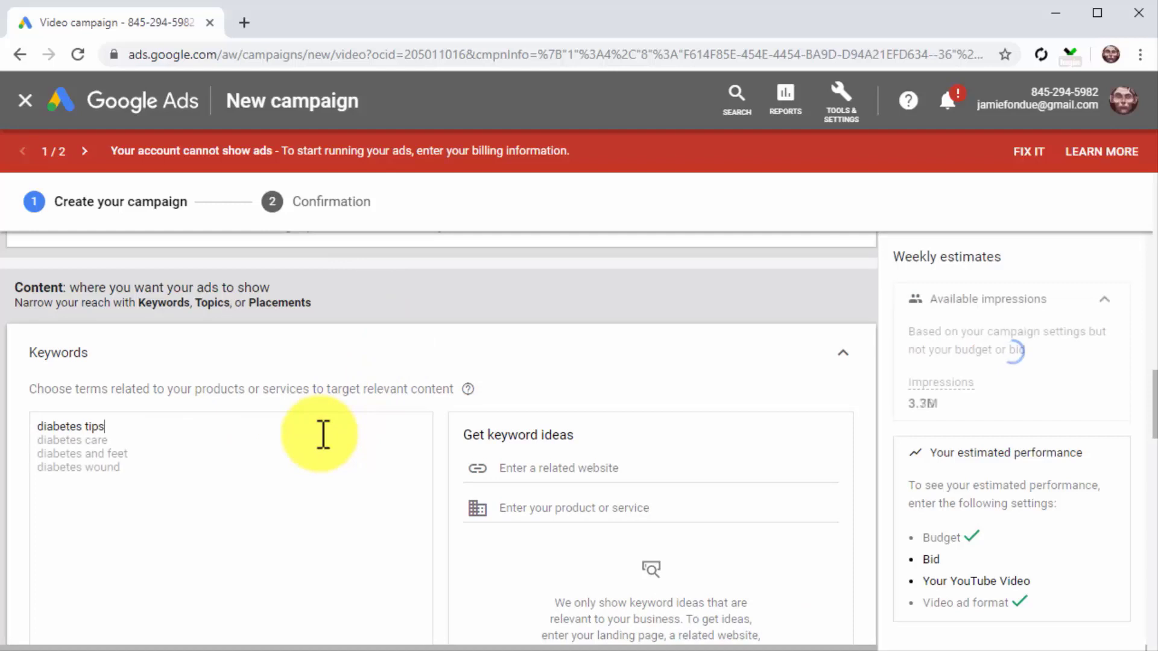
{"action": "left_click", "coordinate": [835, 351]}
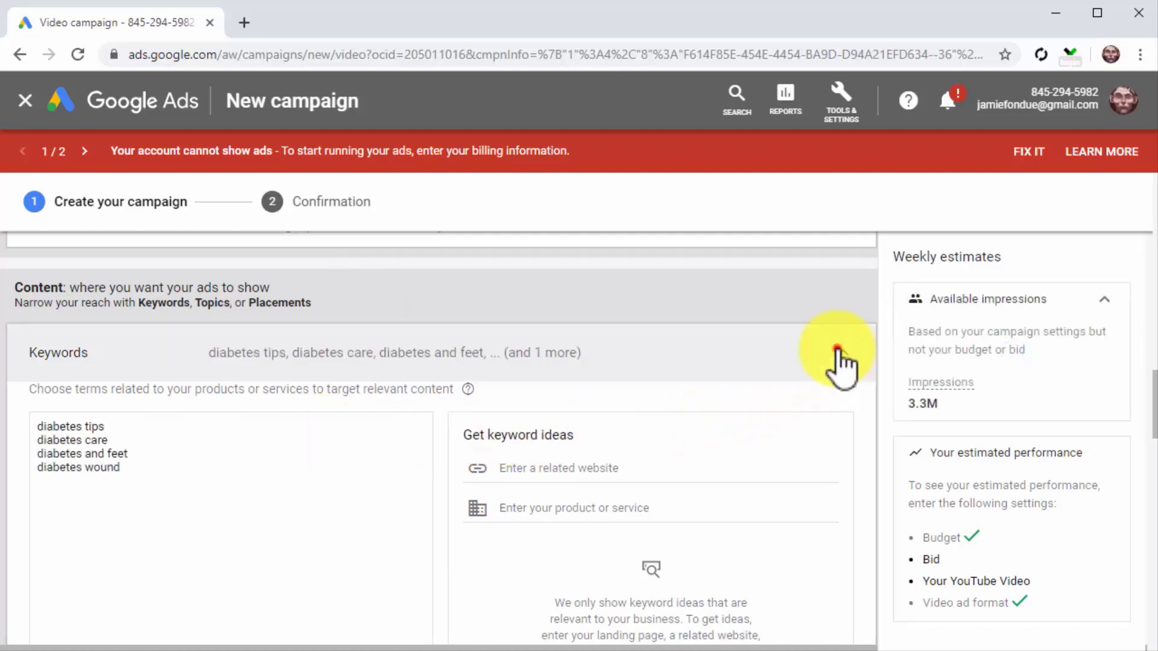
- Add the Alternative & Natural Medicine and Blood Sugar & Diabetes topics
{"action": "left_click", "coordinate": [464, 401]}
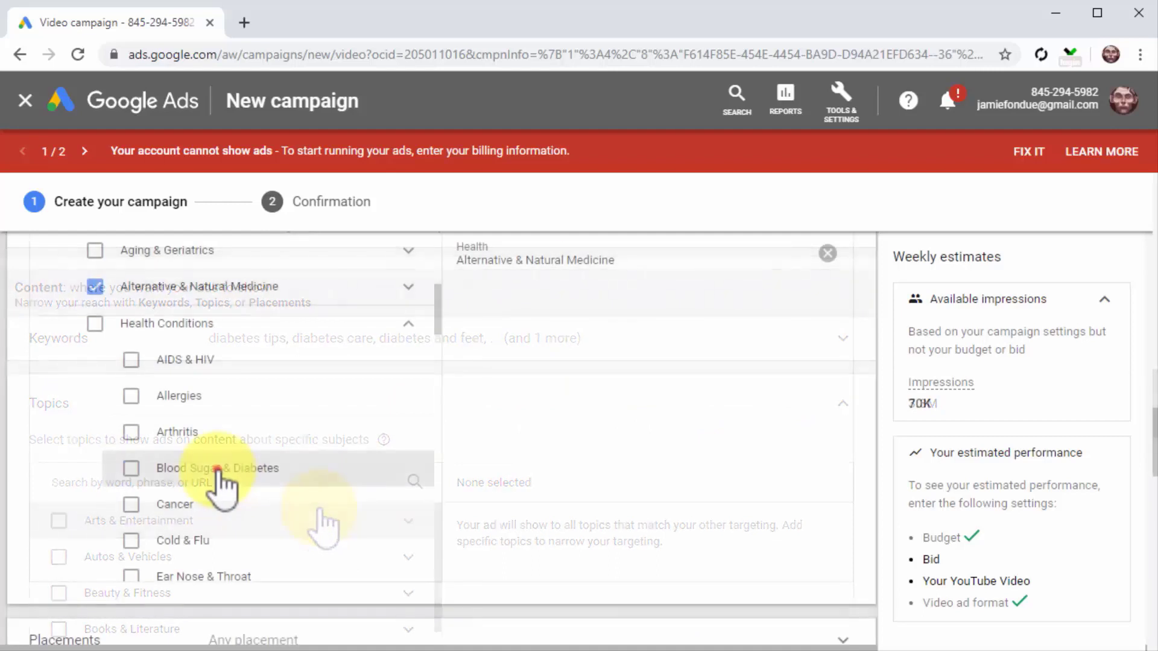
{"action": "left_click", "coordinate": [219, 470]}
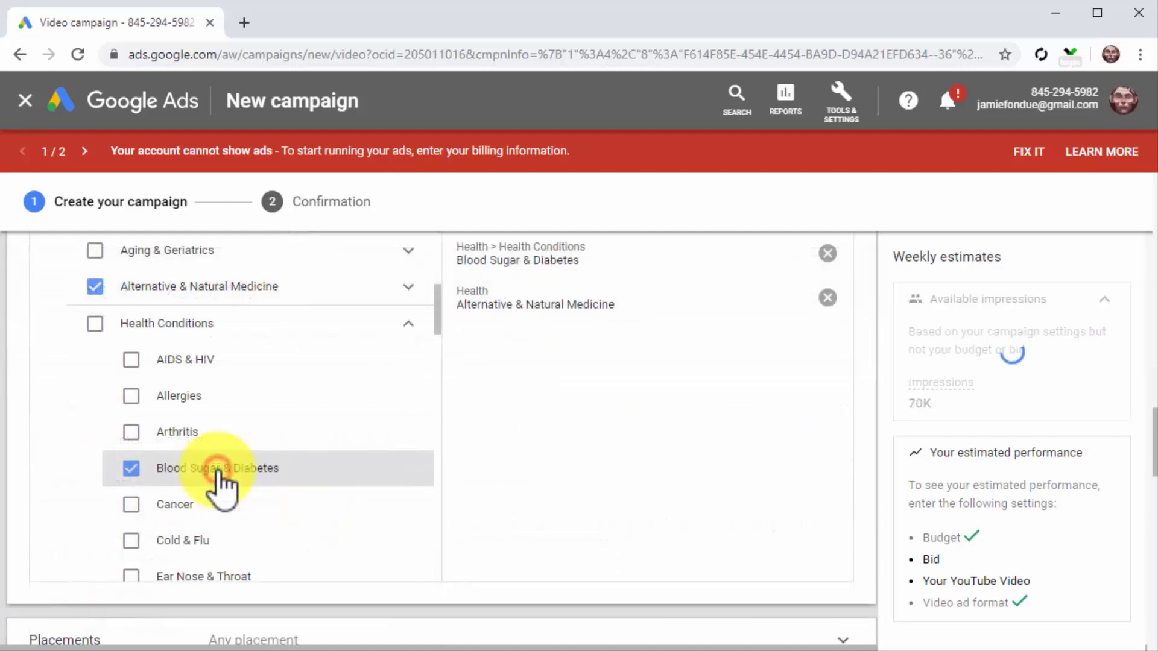
{"action": "scroll", "coordinate": [698, 382], "scroll_direction": "up", "scroll_amount": 2}
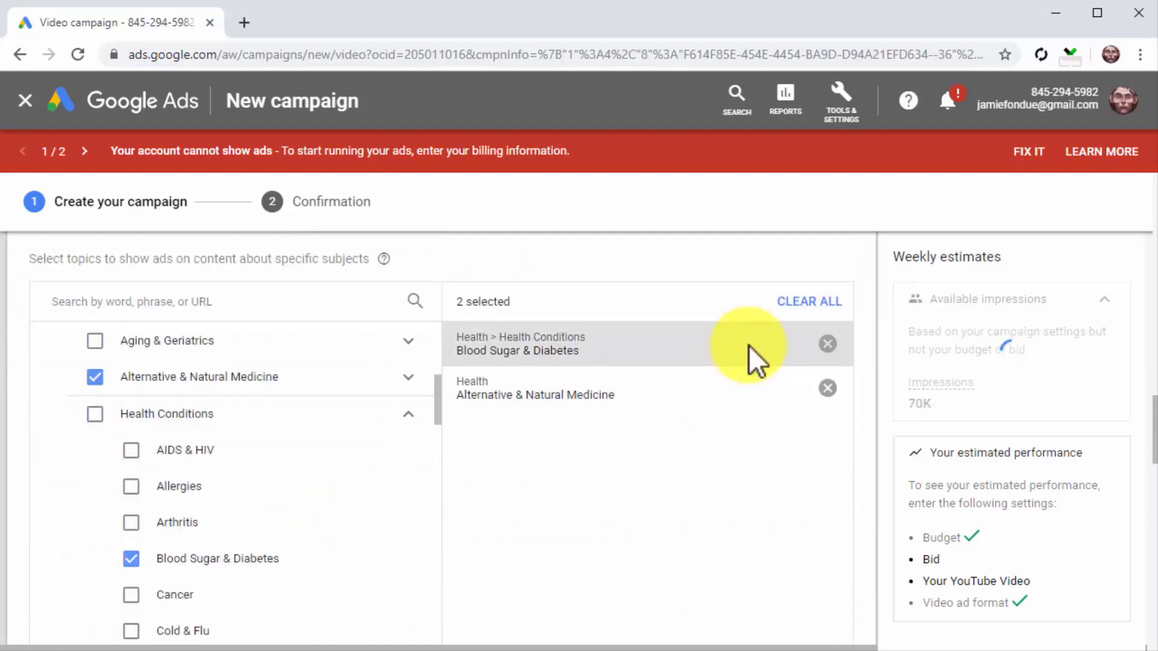
{"action": "scroll", "coordinate": [762, 347], "scroll_direction": "up", "scroll_amount": 2}
{"action": "left_click", "coordinate": [831, 309]}
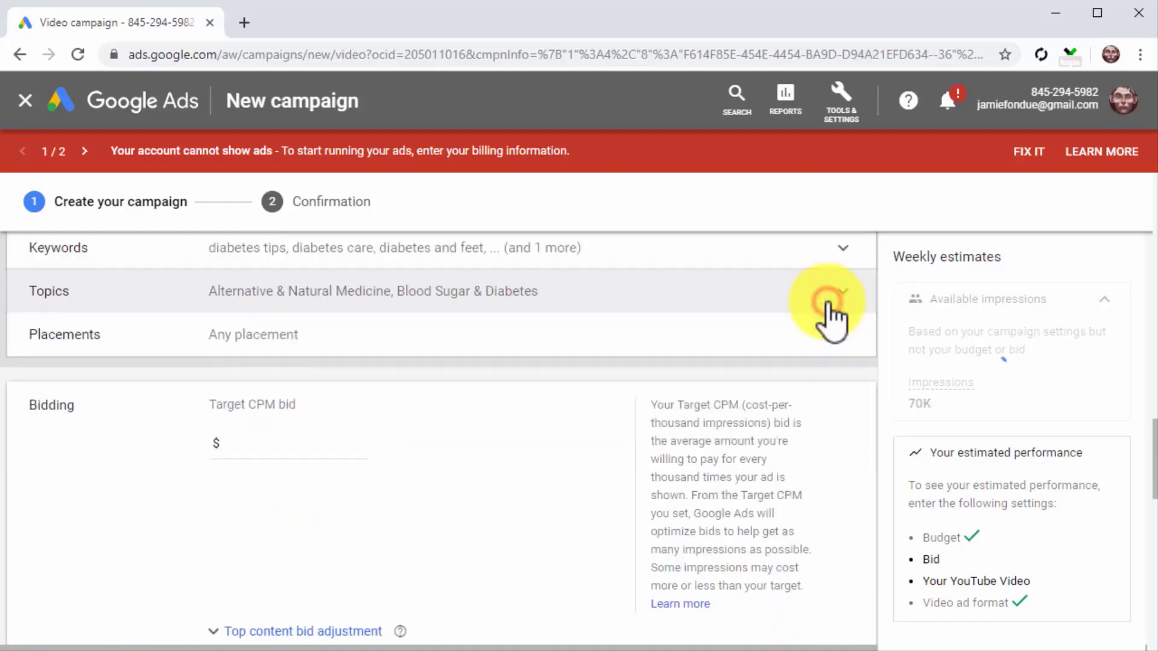
{"action": "left_click", "coordinate": [790, 339]}
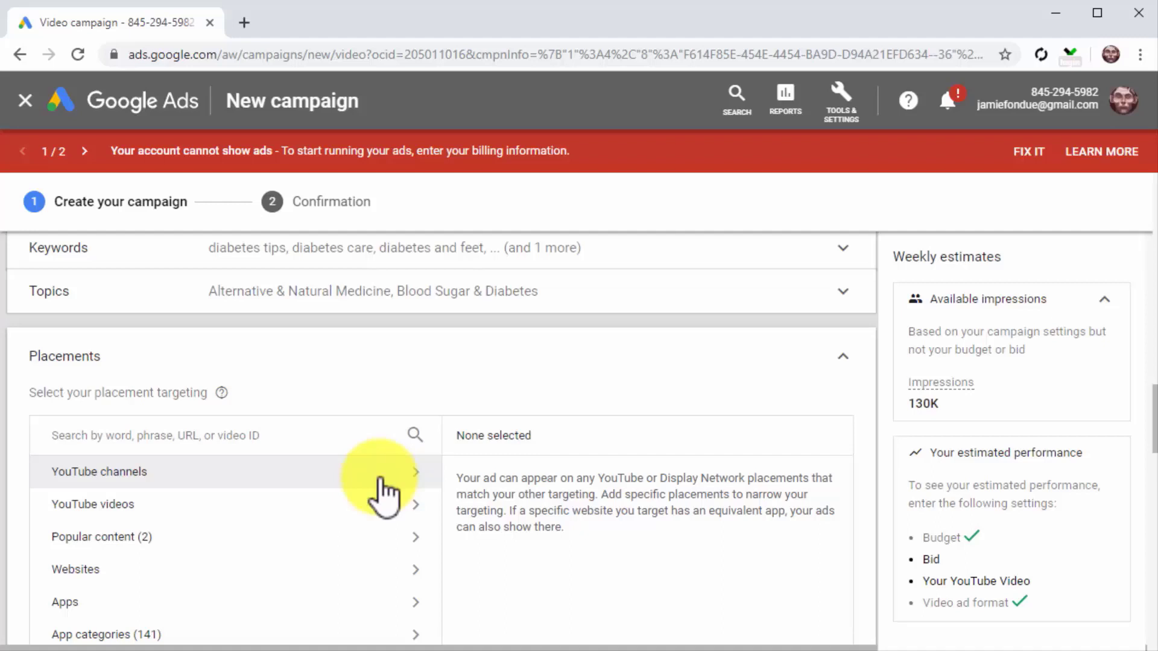
- Place the ads on two diabetes YouTube videos found by searching 'diabetic'
{"action": "left_click", "coordinate": [382, 504]}
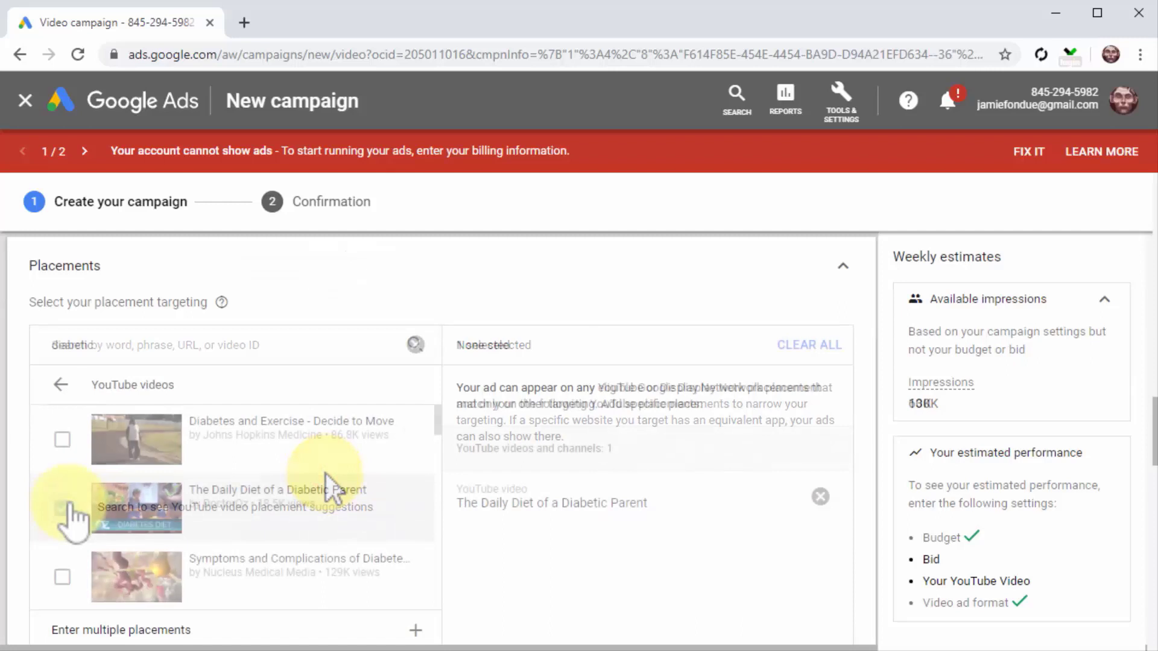
{"action": "scroll", "coordinate": [71, 531], "scroll_direction": "down", "scroll_amount": 3}
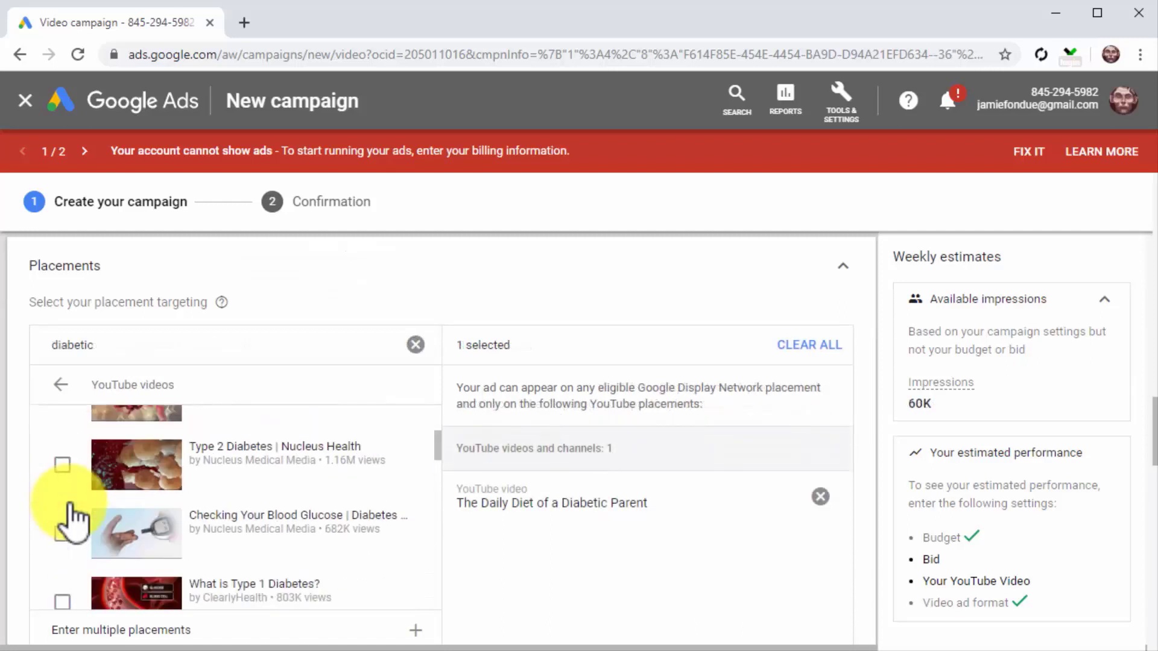
{"action": "left_click", "coordinate": [63, 533]}
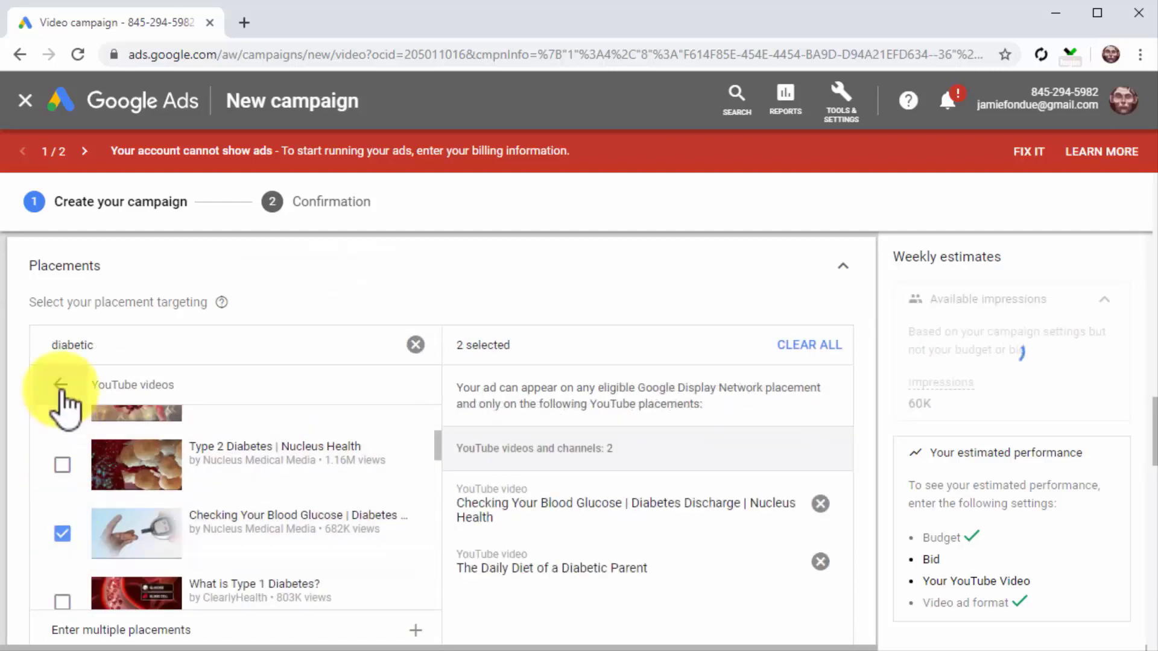
{"action": "left_click", "coordinate": [851, 268]}
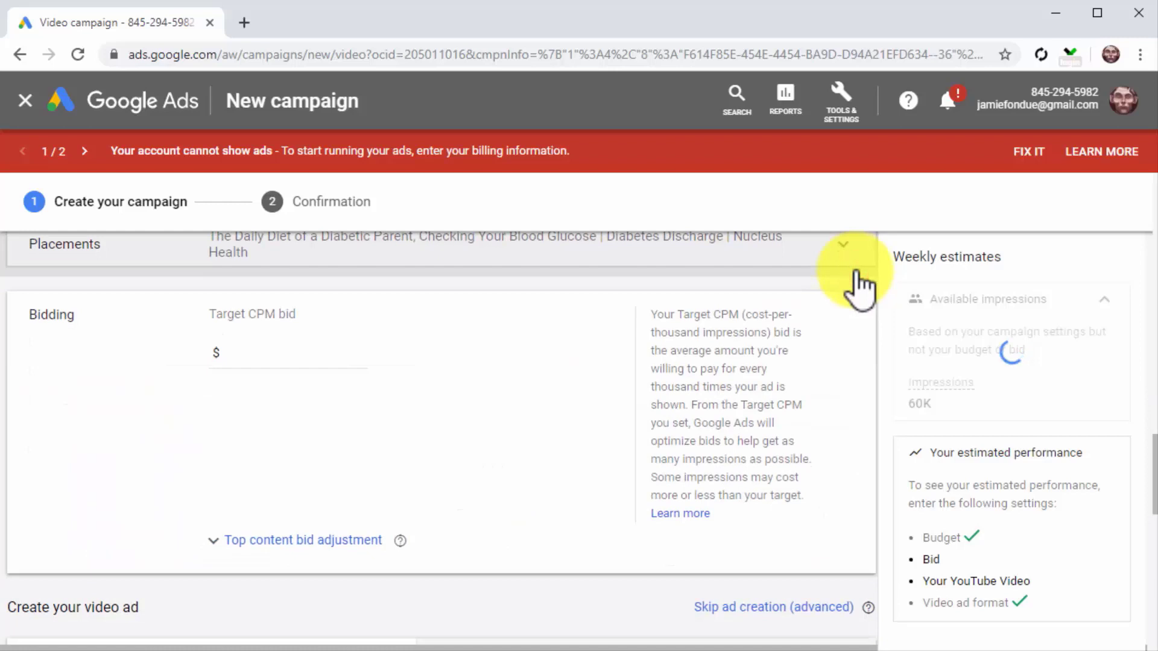
- Set the Target CPM bid to $0.56
{"action": "left_click", "coordinate": [258, 363]}
{"action": "type", "text": "0.56"}
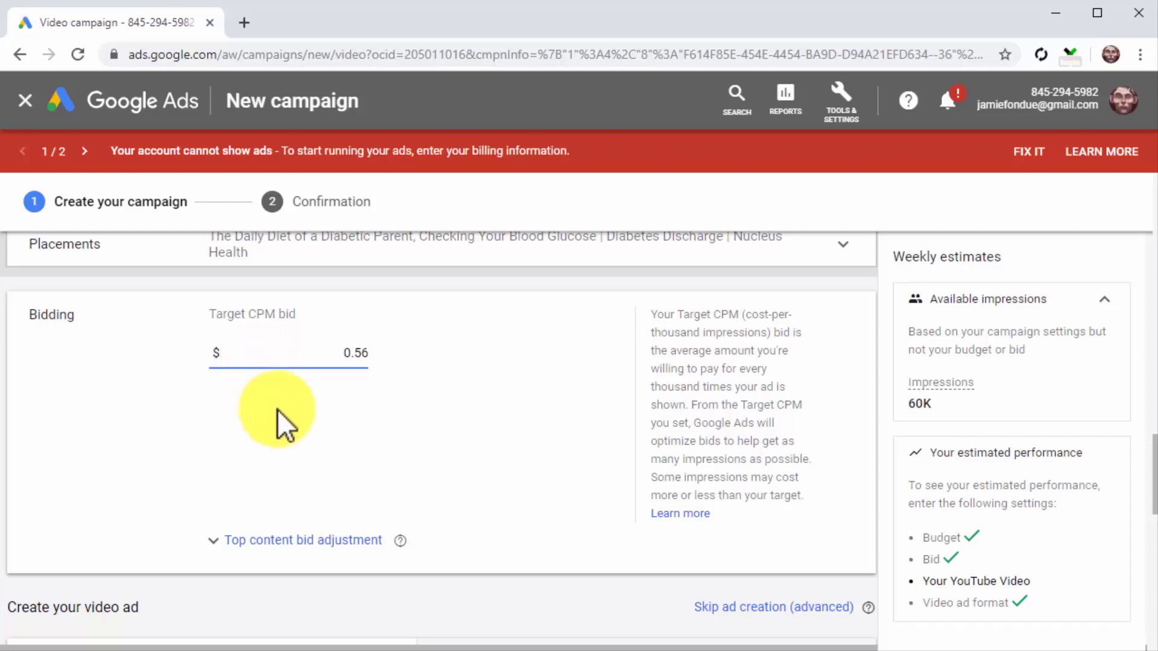
{"action": "scroll", "coordinate": [277, 410], "scroll_direction": "down", "scroll_amount": 1}
- Paste the YouTube video link for the ad
{"action": "scroll", "coordinate": [277, 410], "scroll_direction": "down", "scroll_amount": 1}
{"action": "scroll", "coordinate": [278, 419], "scroll_direction": "down", "scroll_amount": 1}
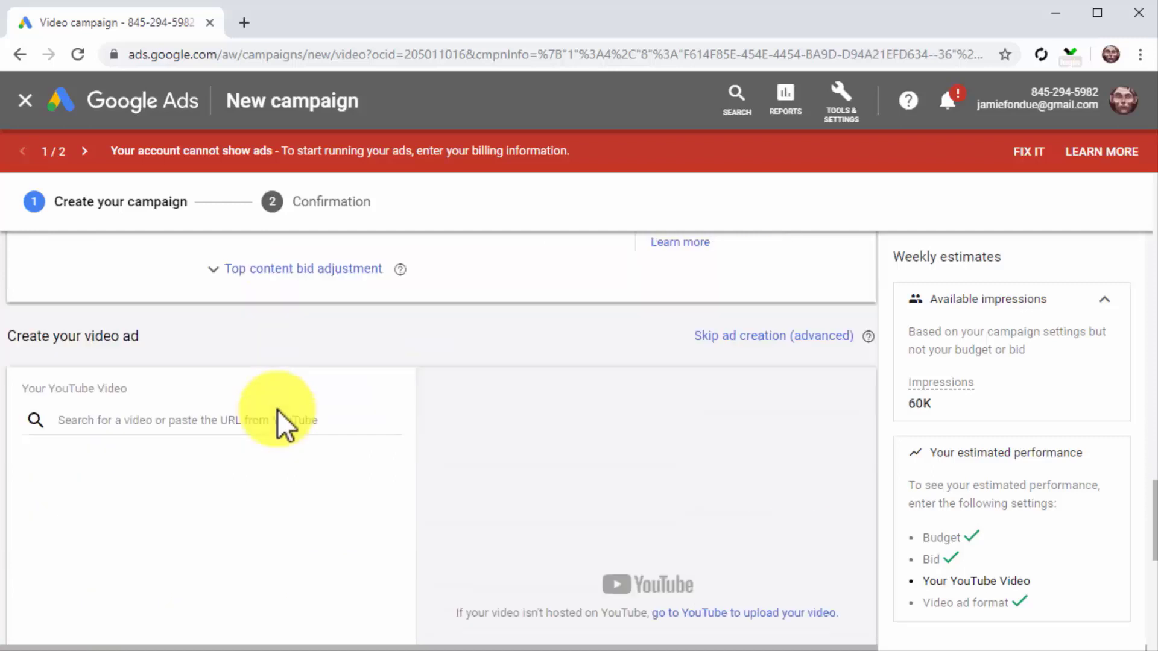
{"action": "left_click", "coordinate": [263, 420]}
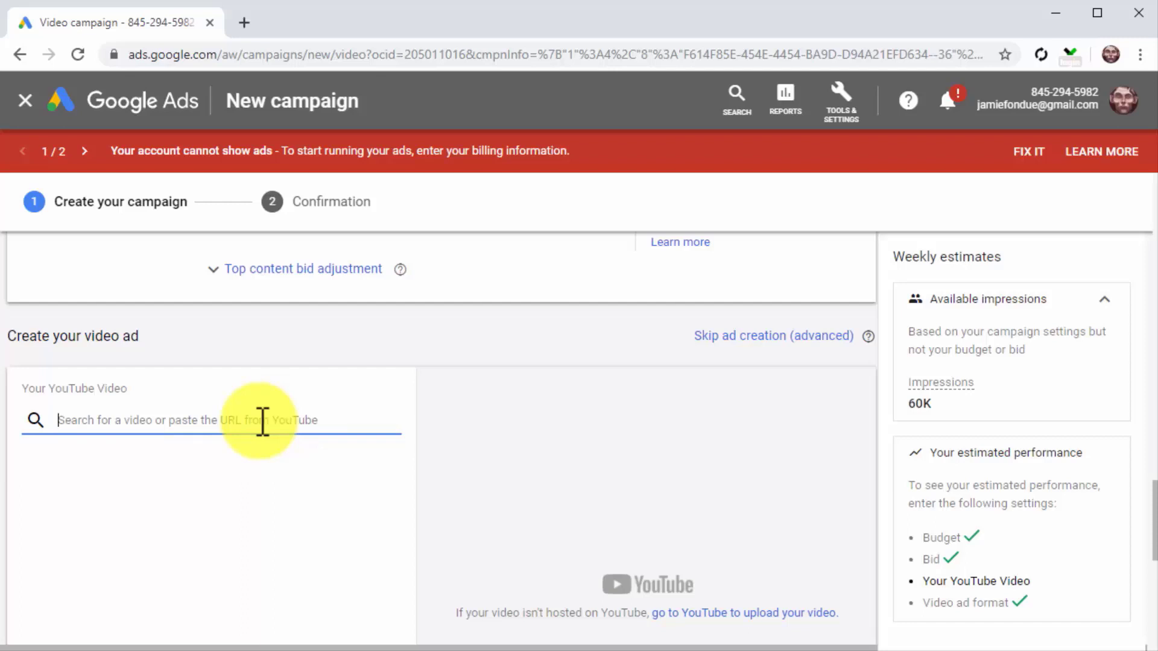
{"action": "type", "text": "https://www.youtube.com/watch?v=JisZJD4V_Yg"}
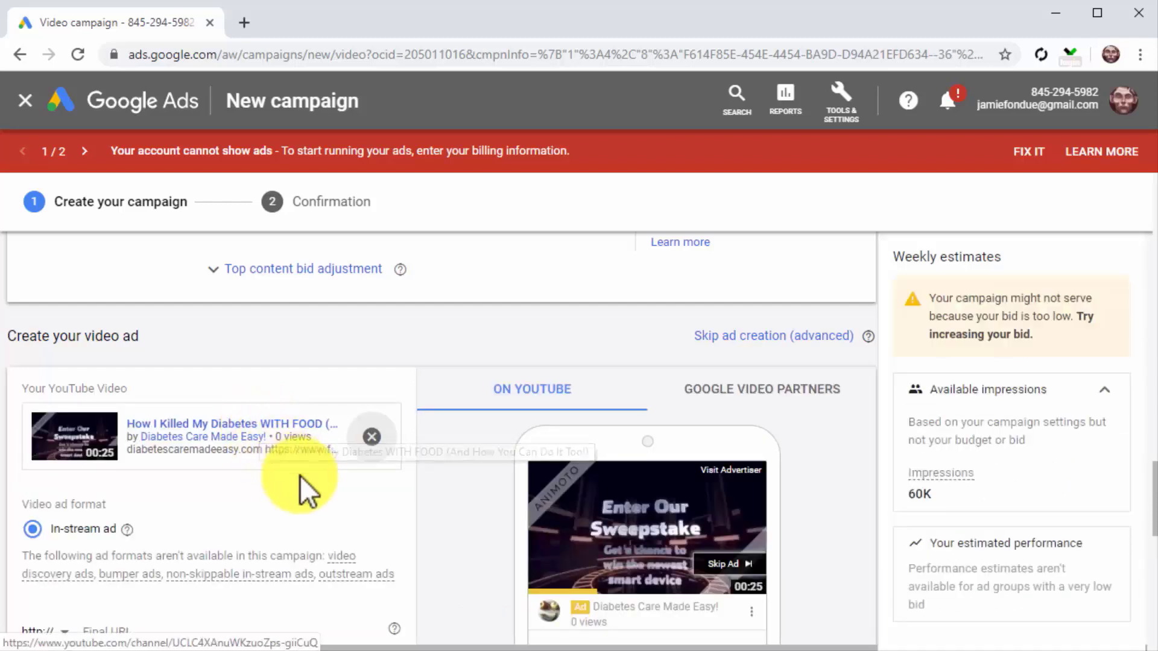
- Set diabetescaremadeeasy.com as the final and display URL, leaving the call-to-action off
{"action": "scroll", "coordinate": [299, 477], "scroll_direction": "down", "scroll_amount": 1}
{"action": "scroll", "coordinate": [299, 475], "scroll_direction": "down", "scroll_amount": 1}
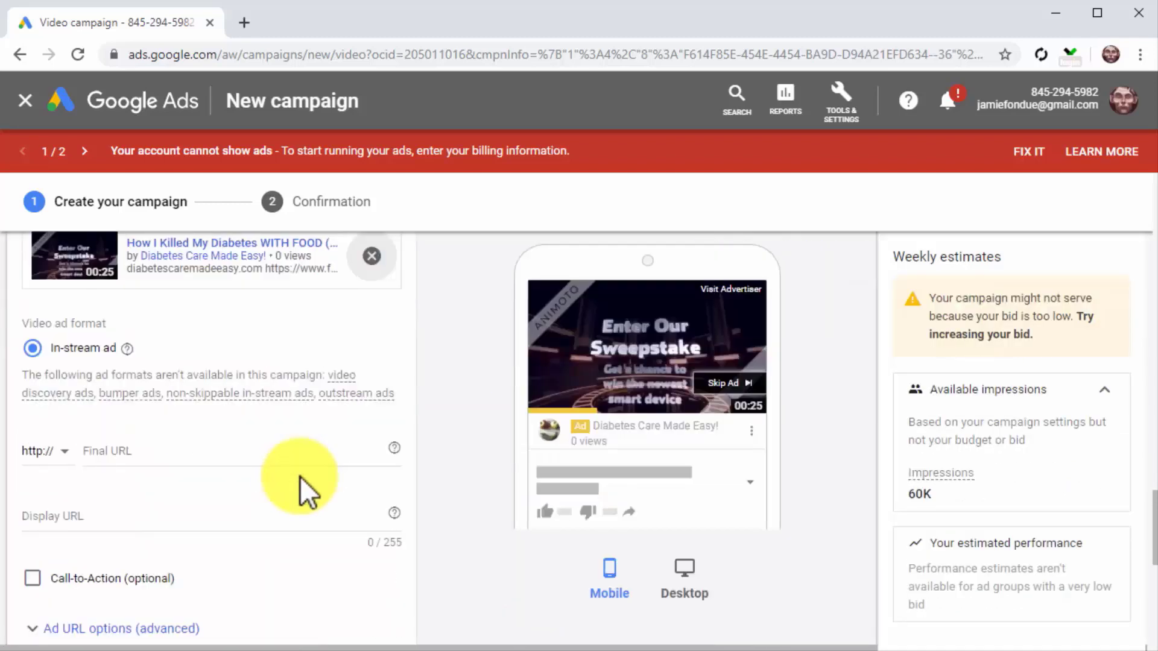
{"action": "left_click", "coordinate": [269, 459]}
{"action": "type", "text": "diabetescaremadeeasy.com"}
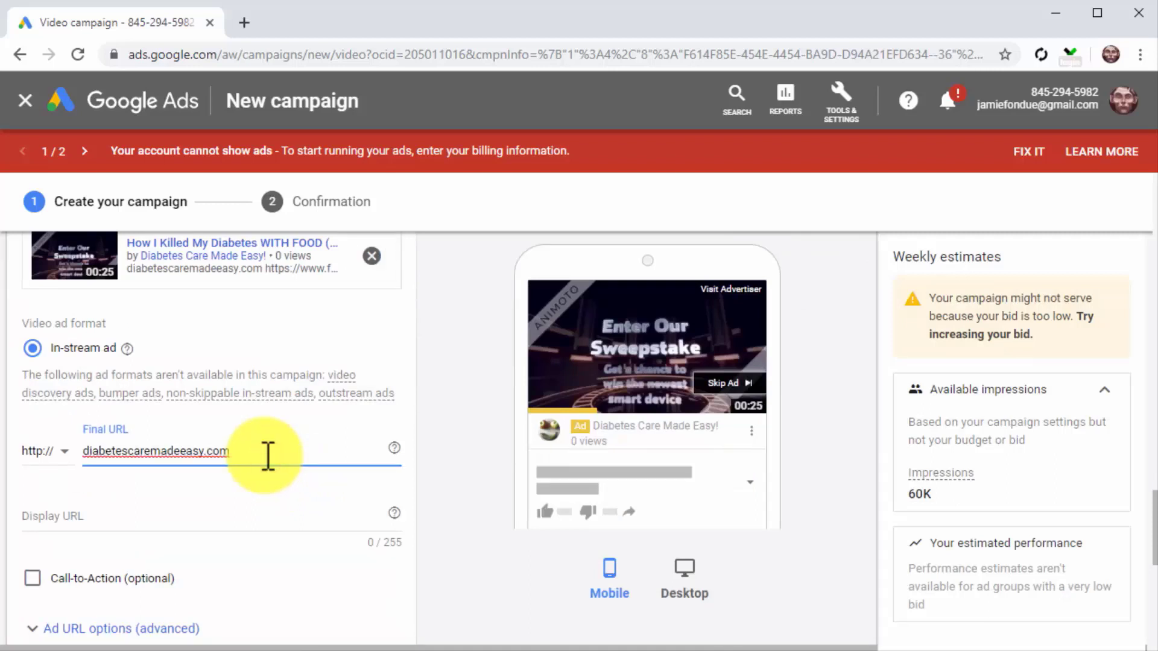
{"action": "left_click", "coordinate": [239, 514]}
{"action": "type", "text": "diabetescaremadeeasy.com"}
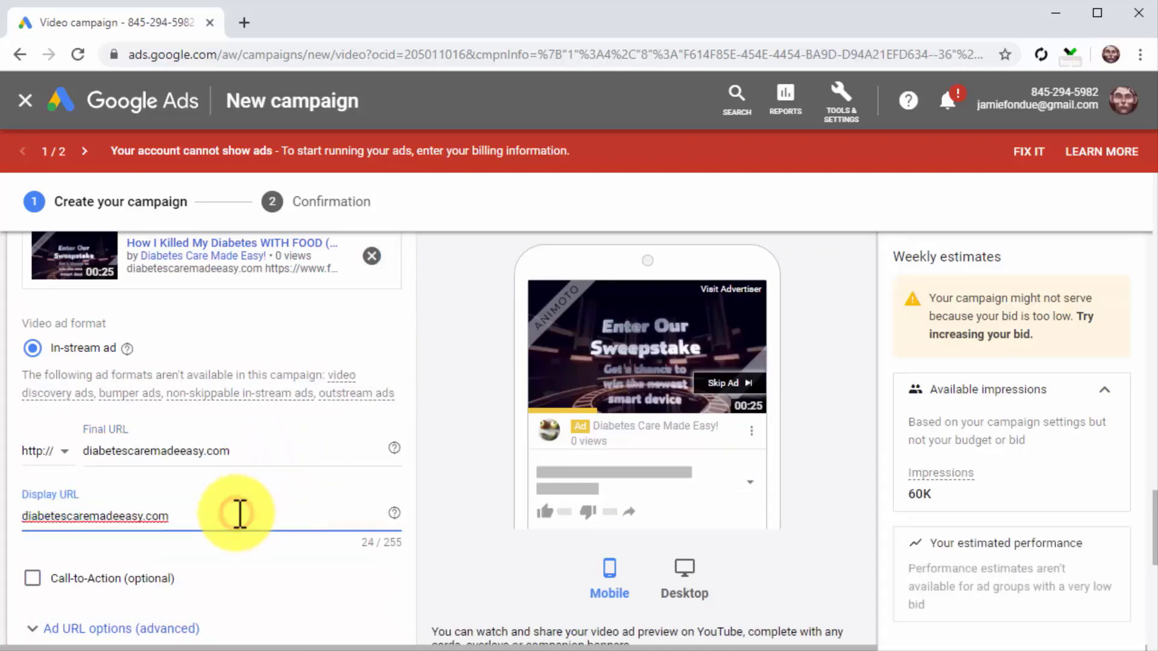
{"action": "scroll", "coordinate": [243, 531], "scroll_direction": "down", "scroll_amount": 2}
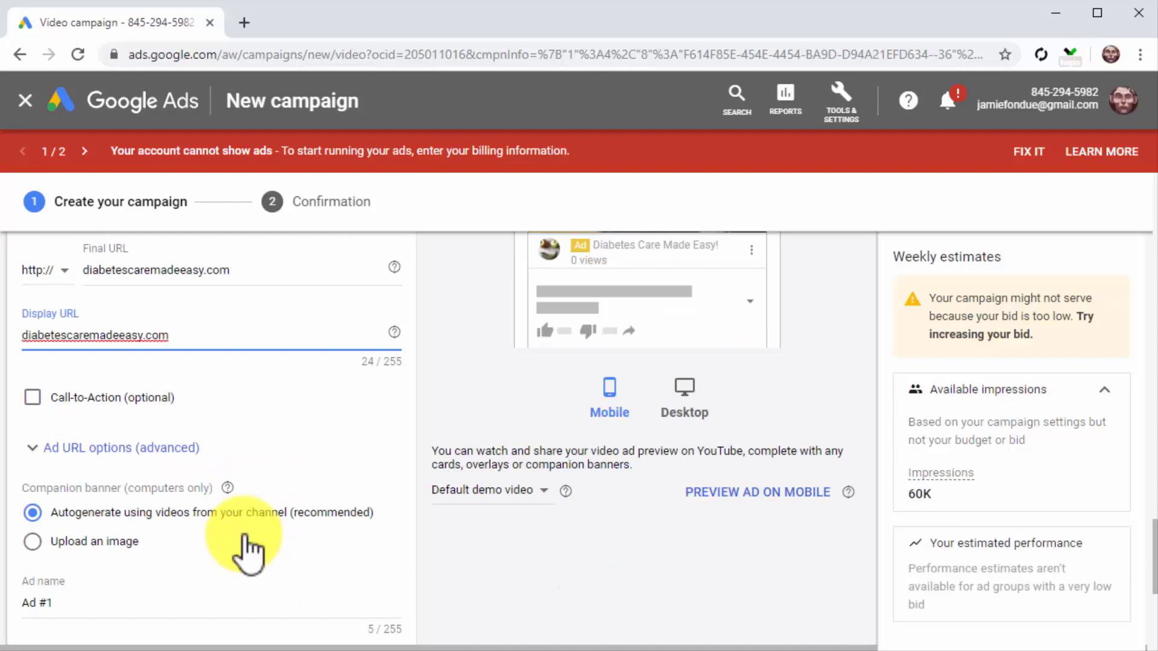
{"action": "left_click", "coordinate": [33, 397]}
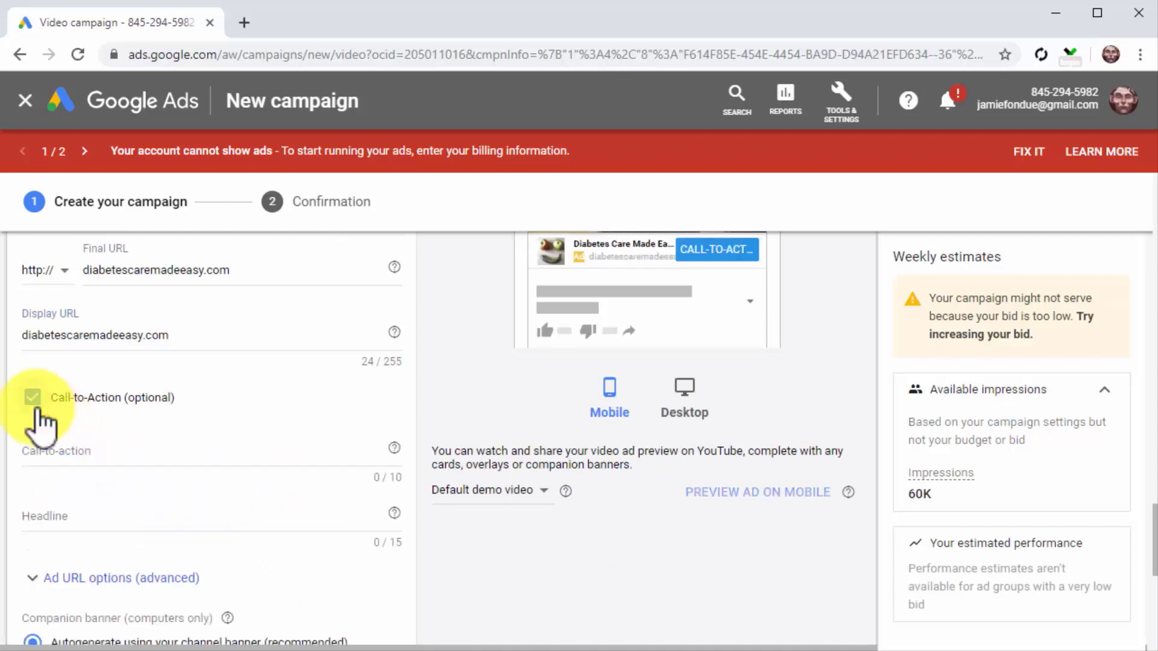
{"action": "left_click", "coordinate": [36, 408]}
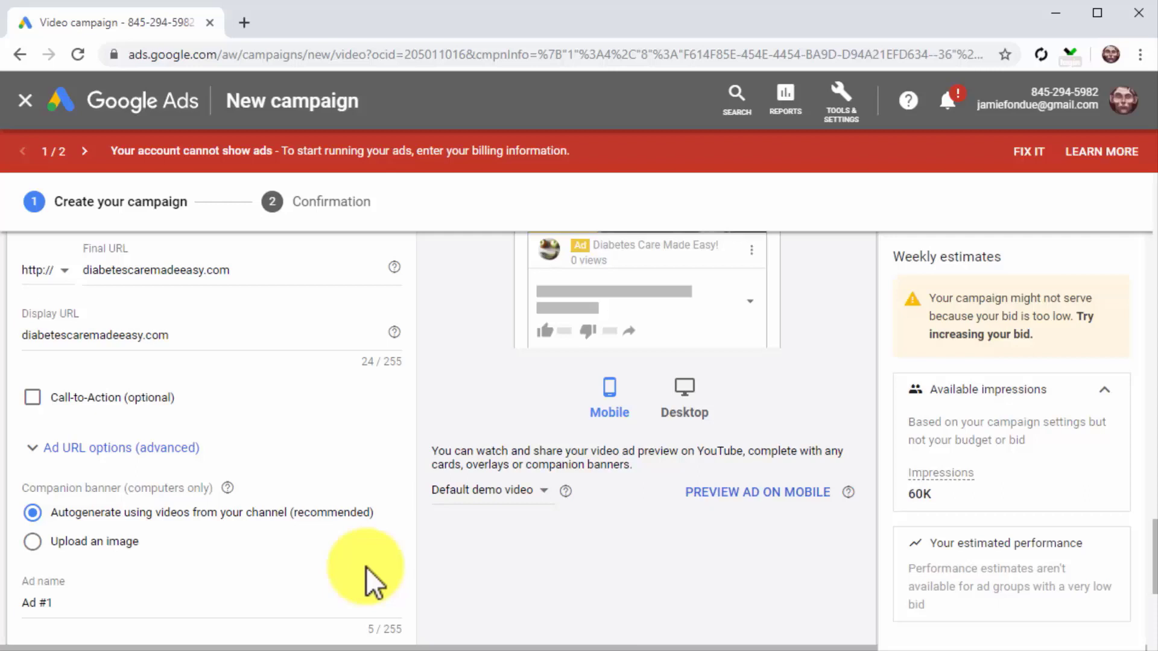
- Name the ad 'My New YouTube Ad' and create the campaign
{"action": "scroll", "coordinate": [366, 566], "scroll_direction": "down", "scroll_amount": 2}
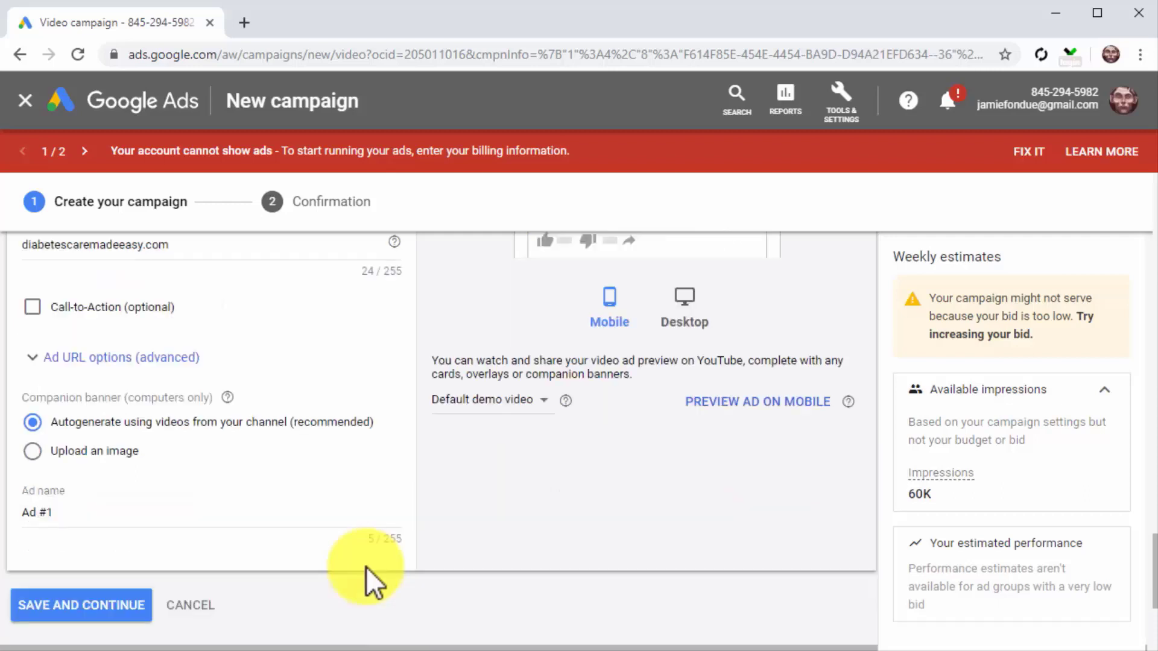
{"action": "left_click", "coordinate": [348, 525]}
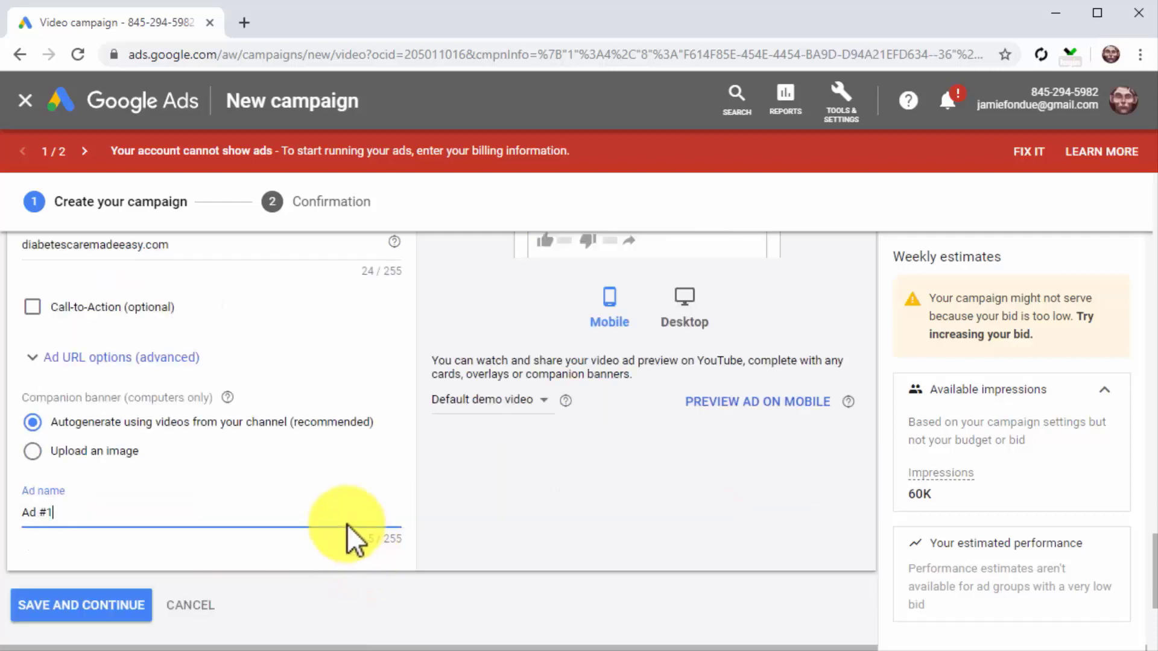
{"action": "key", "text": "ctrl+a"}
{"action": "type", "text": "My New YouTube Ad"}
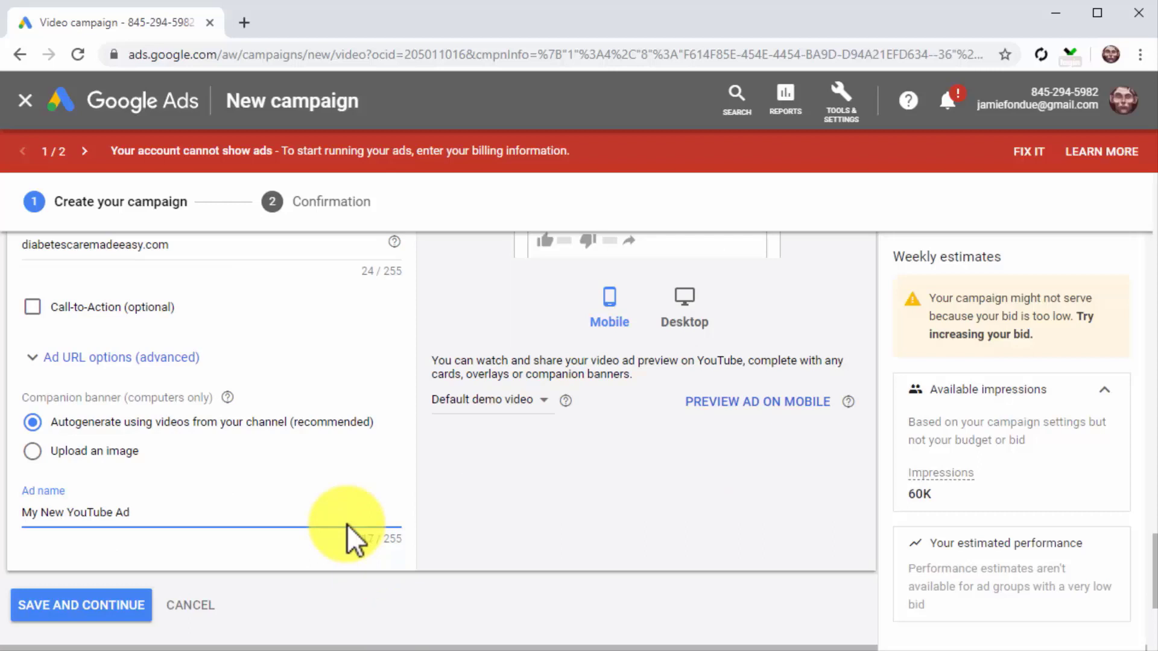
{"action": "left_click", "coordinate": [129, 604]}
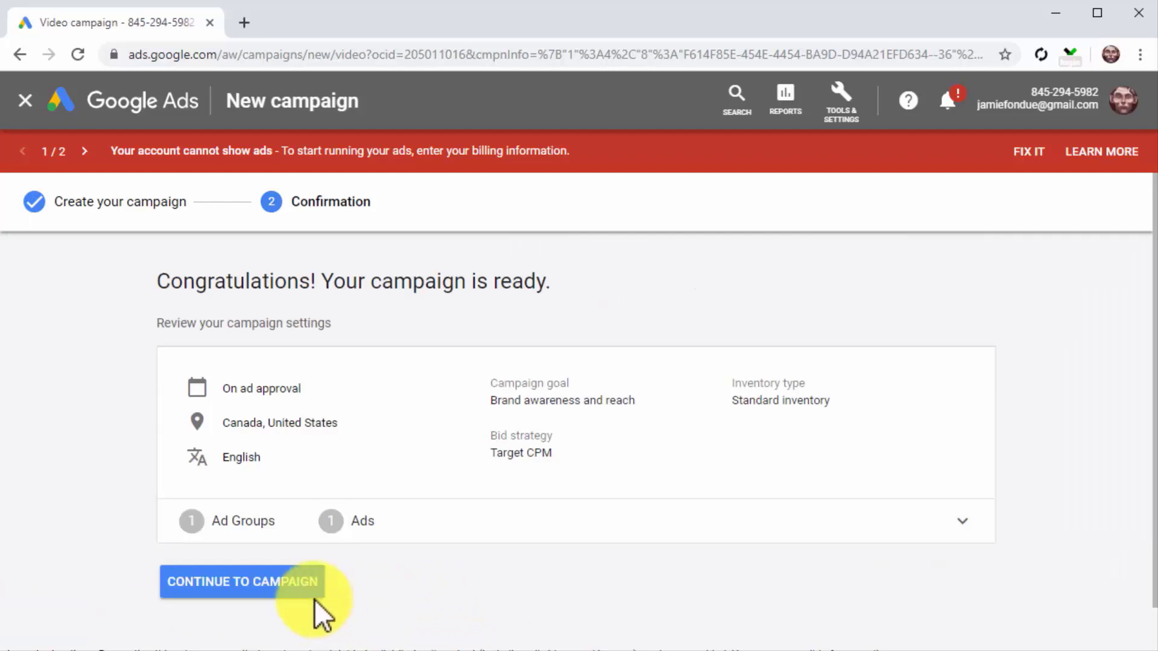
- Continue from the confirmation page to the finished video campaign
{"action": "left_click", "coordinate": [305, 581]}
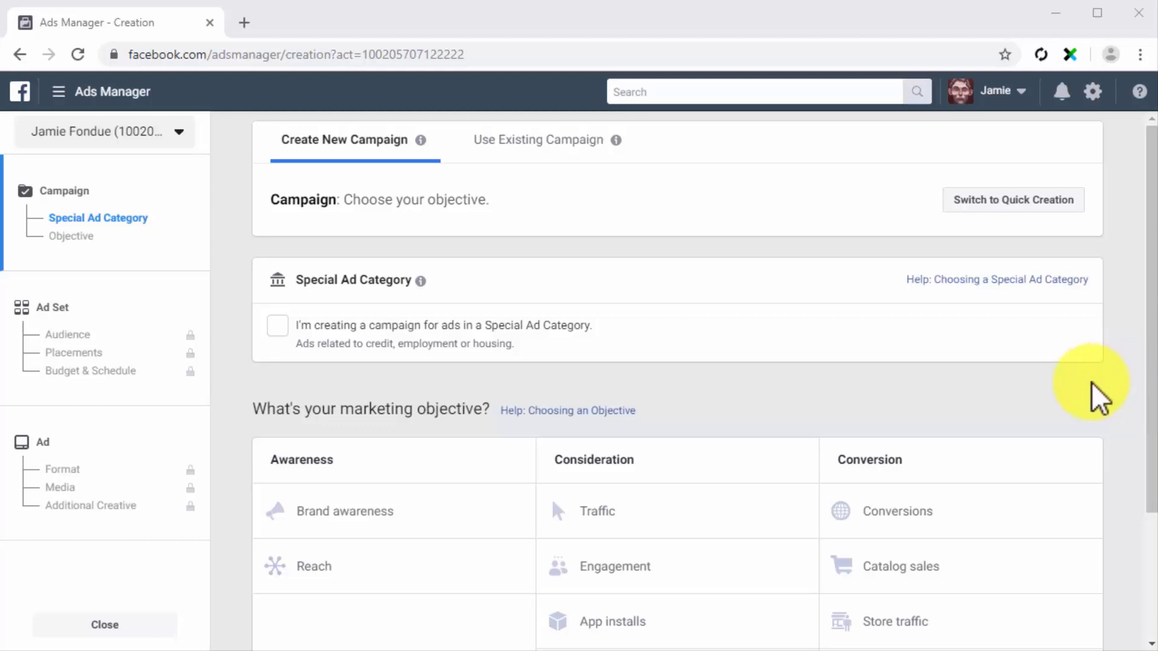
- Choose the Traffic objective, name the campaign 'My New Traffic Campaign', and go to Ad Set
{"action": "left_click", "coordinate": [716, 523]}
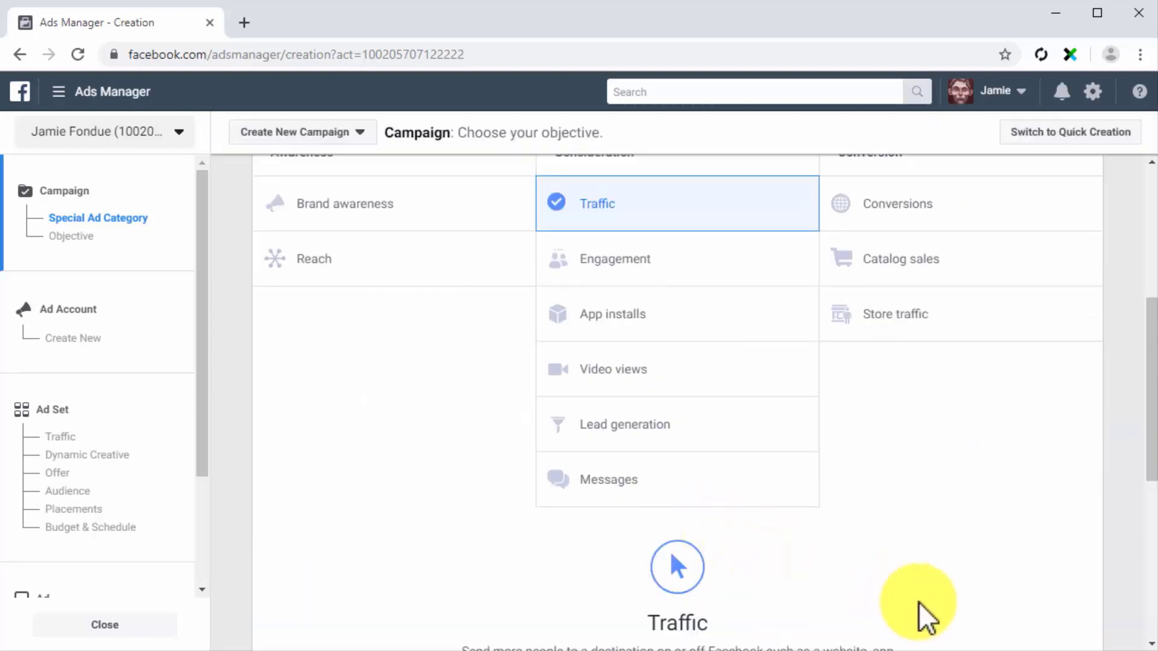
{"action": "scroll", "coordinate": [917, 609], "scroll_direction": "down", "scroll_amount": 5}
{"action": "left_click", "coordinate": [776, 356]}
{"action": "key", "text": "ctrl+a"}
{"action": "type", "text": "My New Traffic Campaign"}
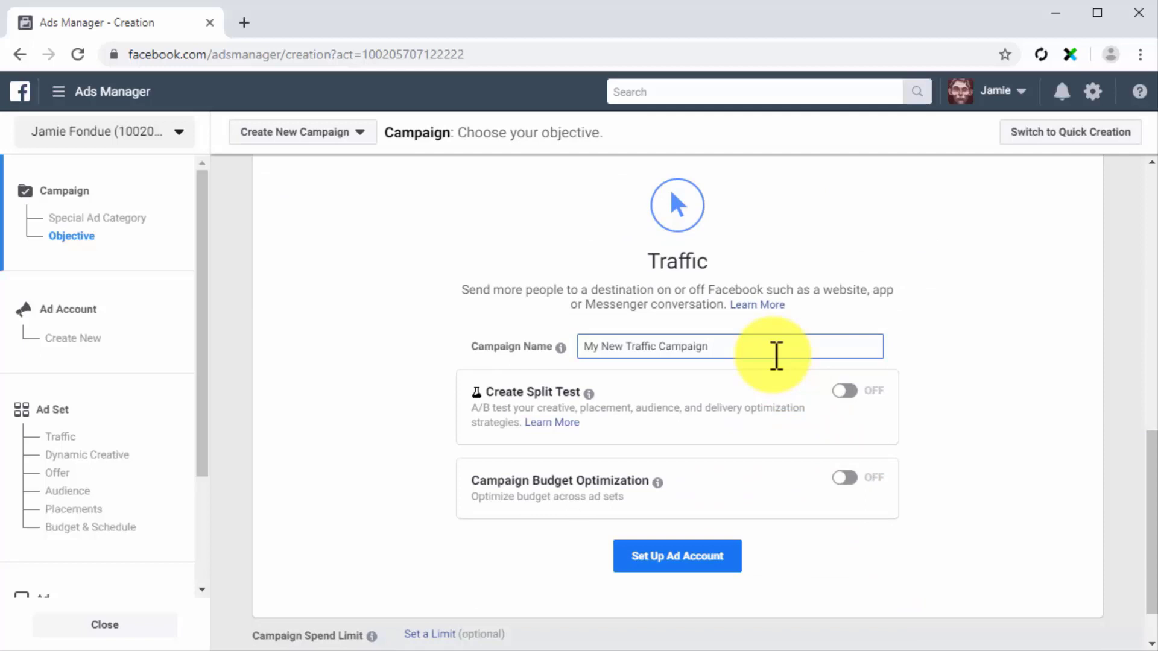
{"action": "left_click", "coordinate": [171, 389]}
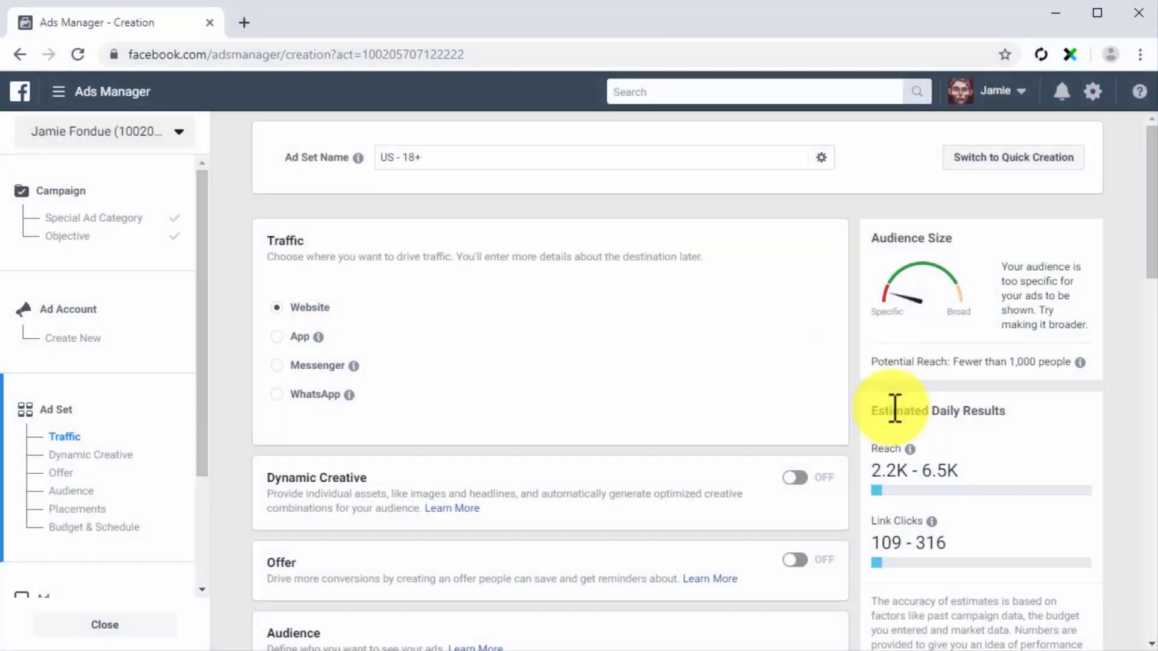
- Rename the ad set 'My New Ad Set', keeping Website as the traffic destination
{"action": "left_click", "coordinate": [639, 160]}
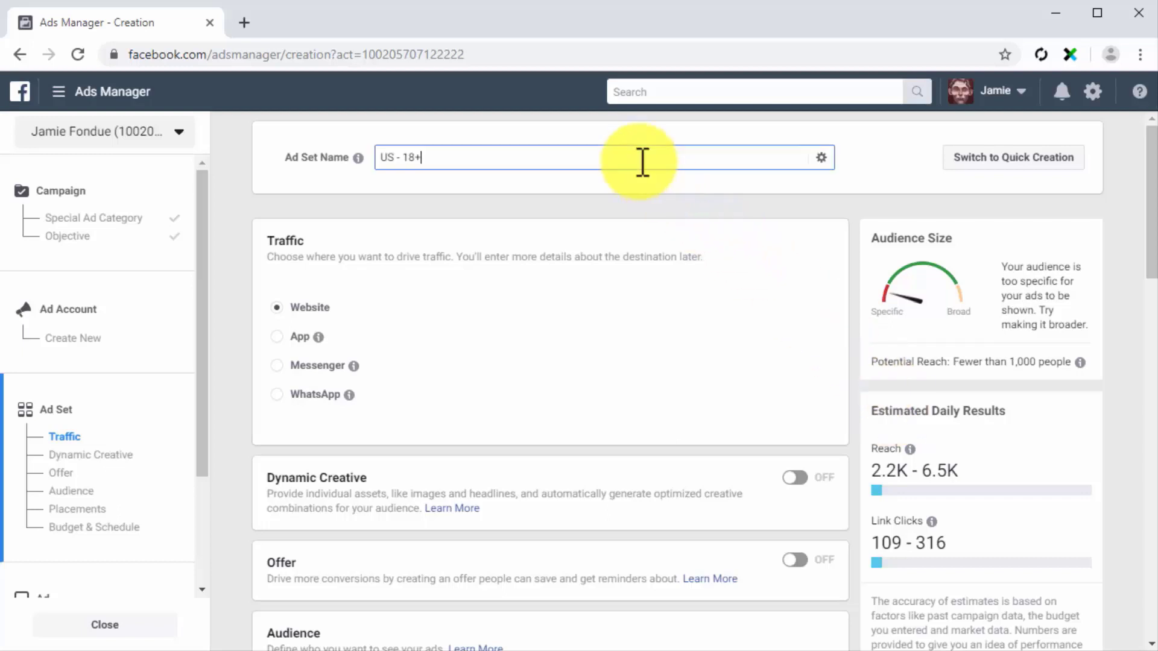
{"action": "key", "text": "ctrl+a"}
{"action": "type", "text": "My New Ad Set"}
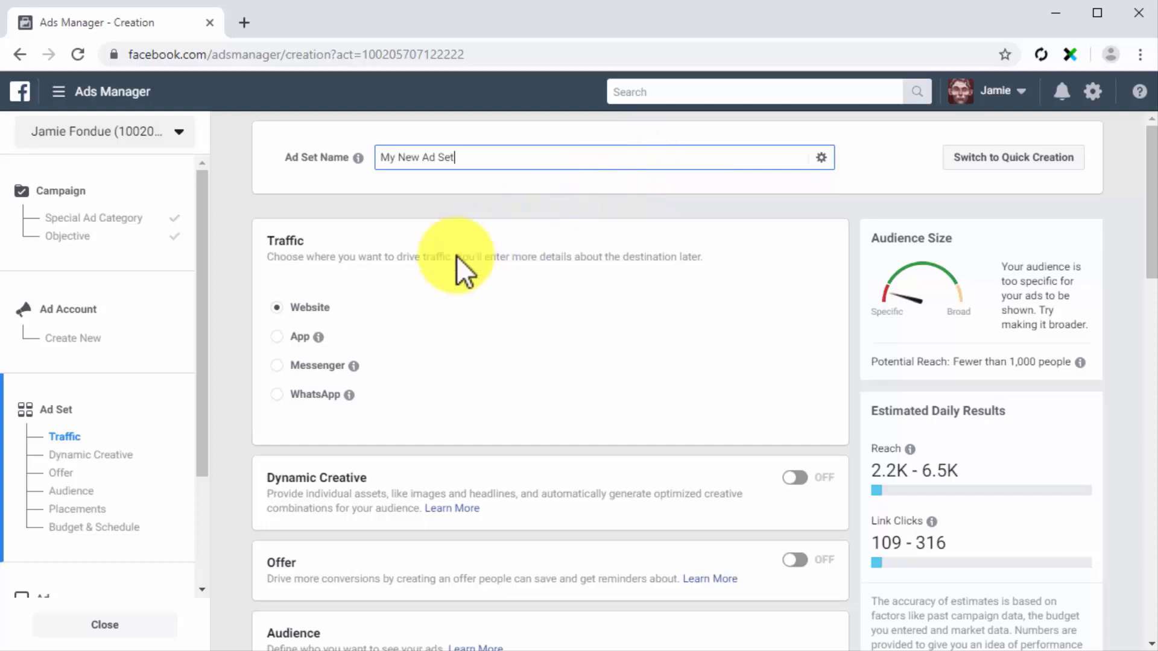
{"action": "left_click", "coordinate": [301, 305]}
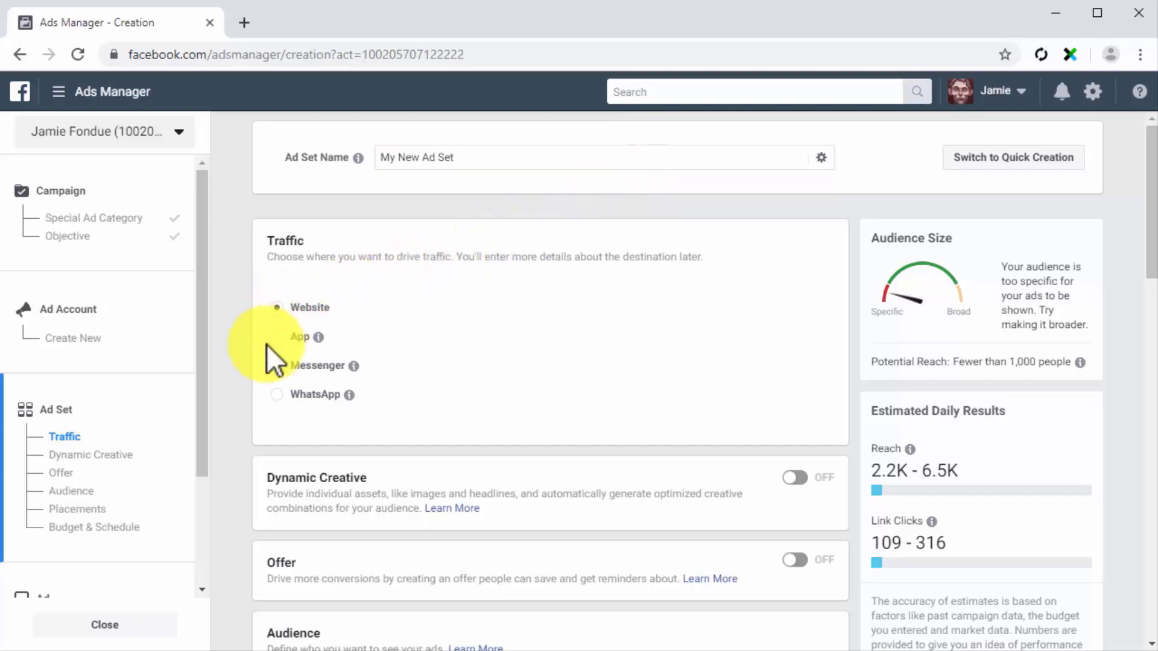
{"action": "scroll", "coordinate": [241, 414], "scroll_direction": "down", "scroll_amount": 6}
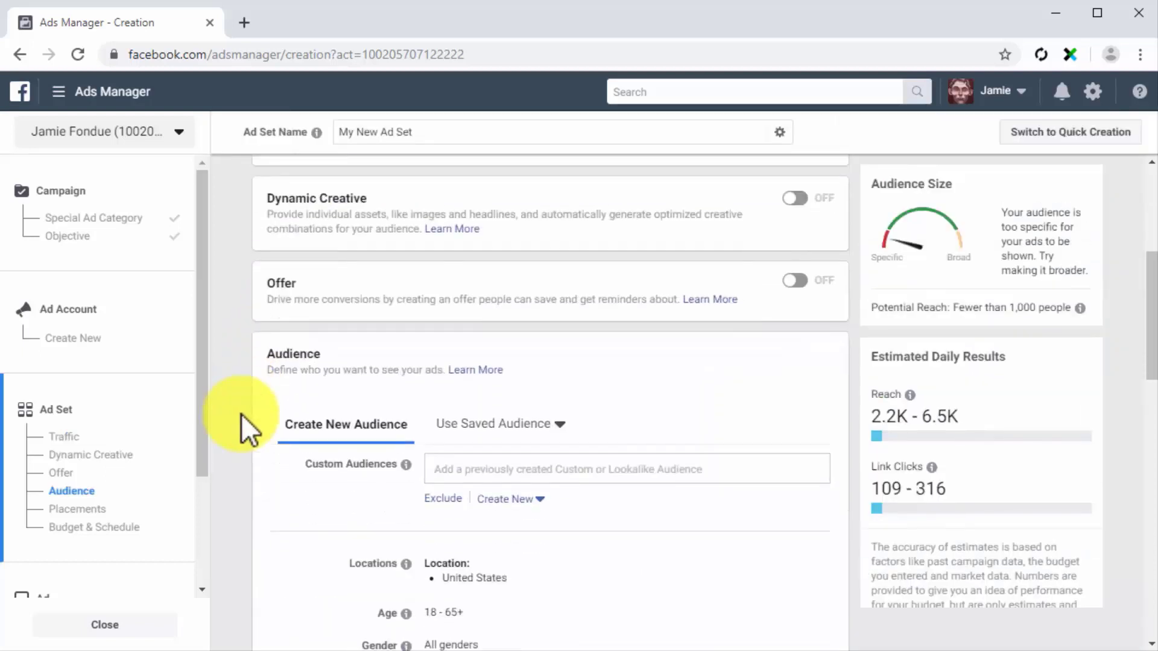
- Target Canada and the United States, ages 24–55, with the Healthy eating interest
{"action": "scroll", "coordinate": [242, 414], "scroll_direction": "down", "scroll_amount": 2}
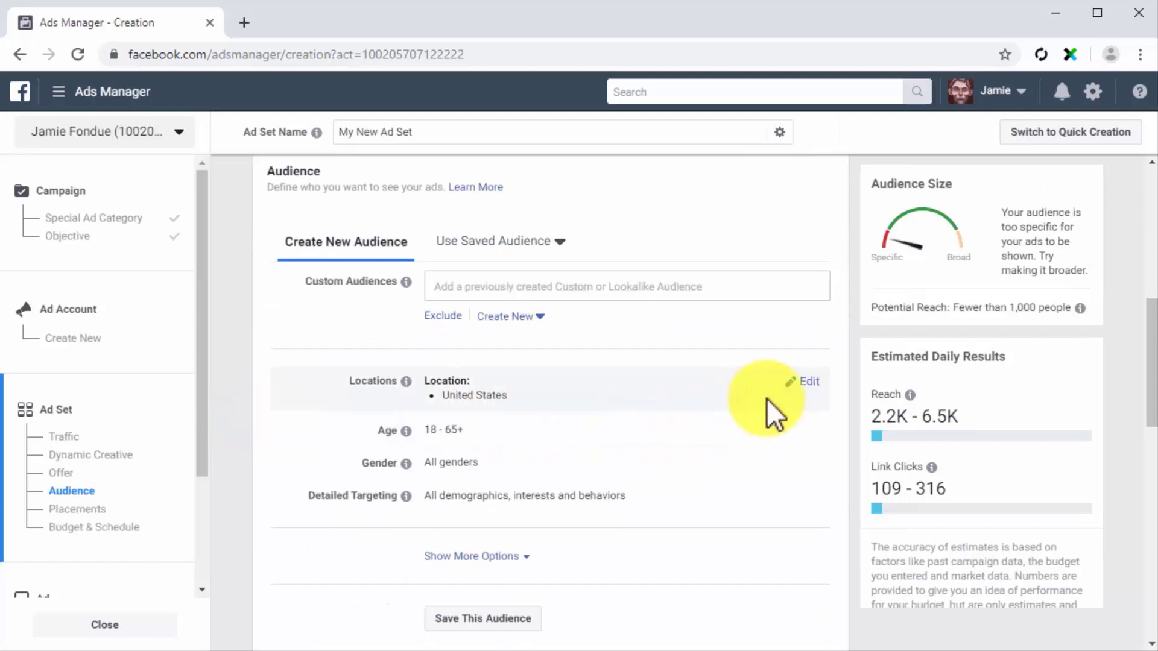
{"action": "left_click", "coordinate": [805, 382]}
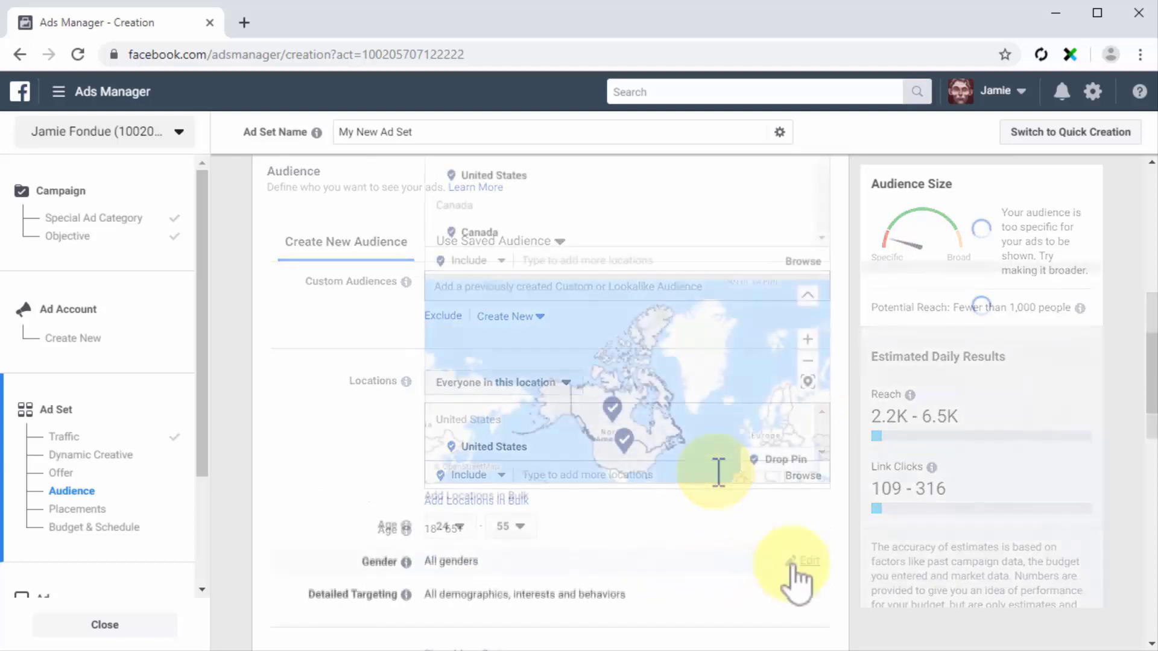
{"action": "left_click", "coordinate": [791, 564]}
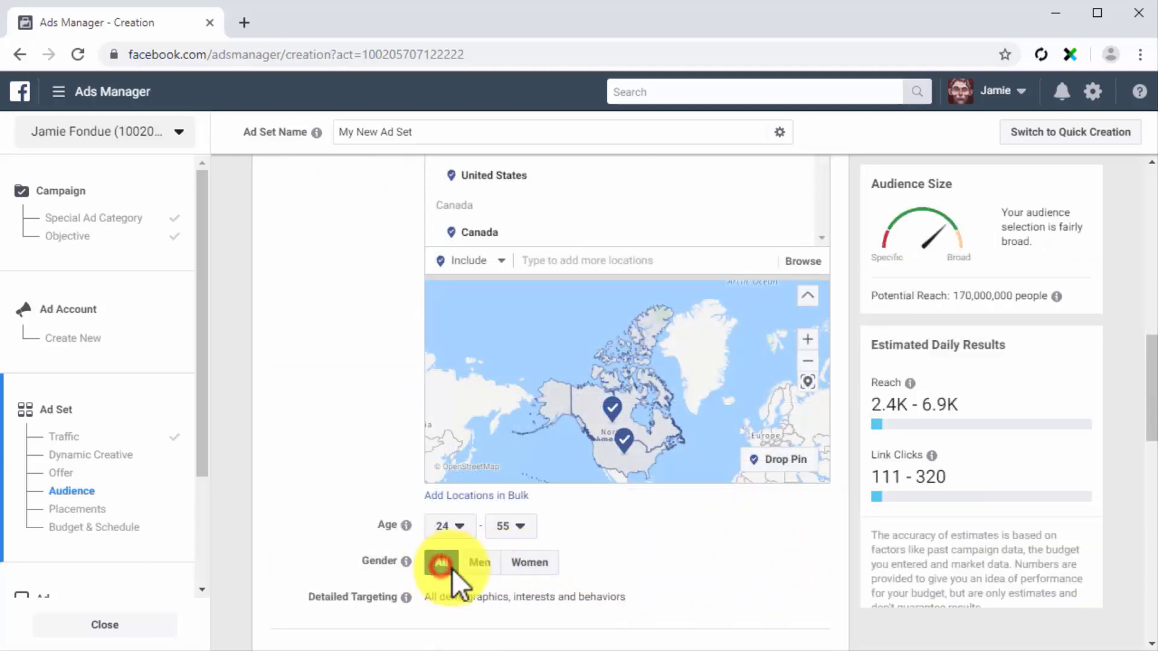
{"action": "scroll", "coordinate": [742, 588], "scroll_direction": "down", "scroll_amount": 2}
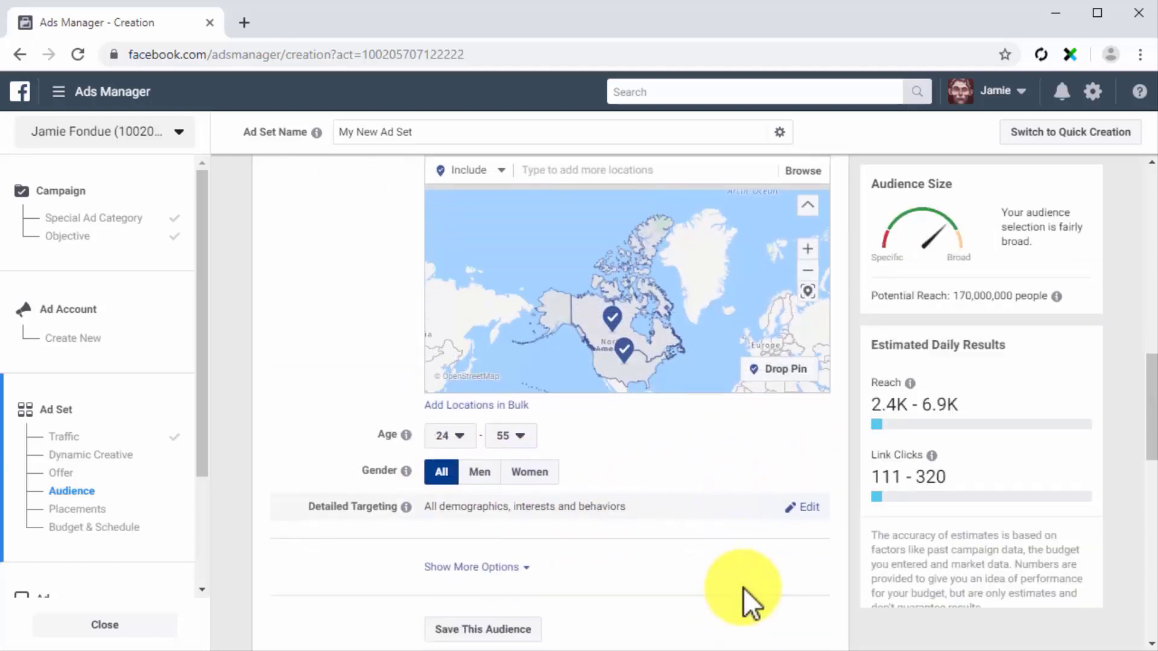
{"action": "left_click", "coordinate": [799, 514]}
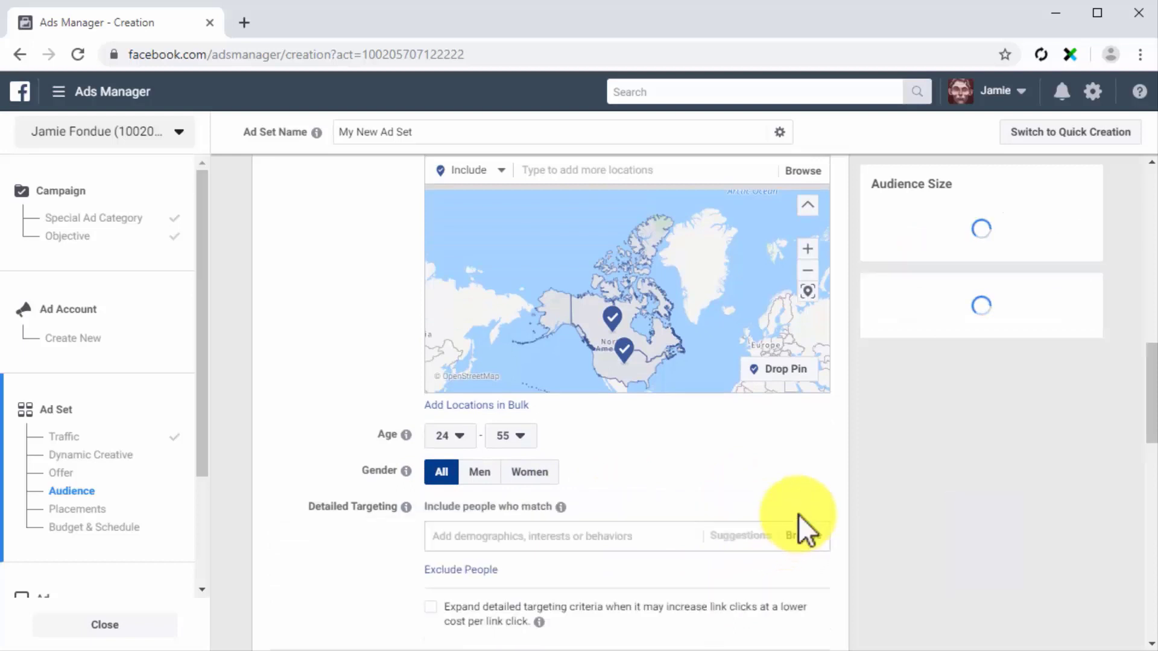
{"action": "left_click", "coordinate": [648, 537]}
{"action": "type", "text": "healthy eating"}
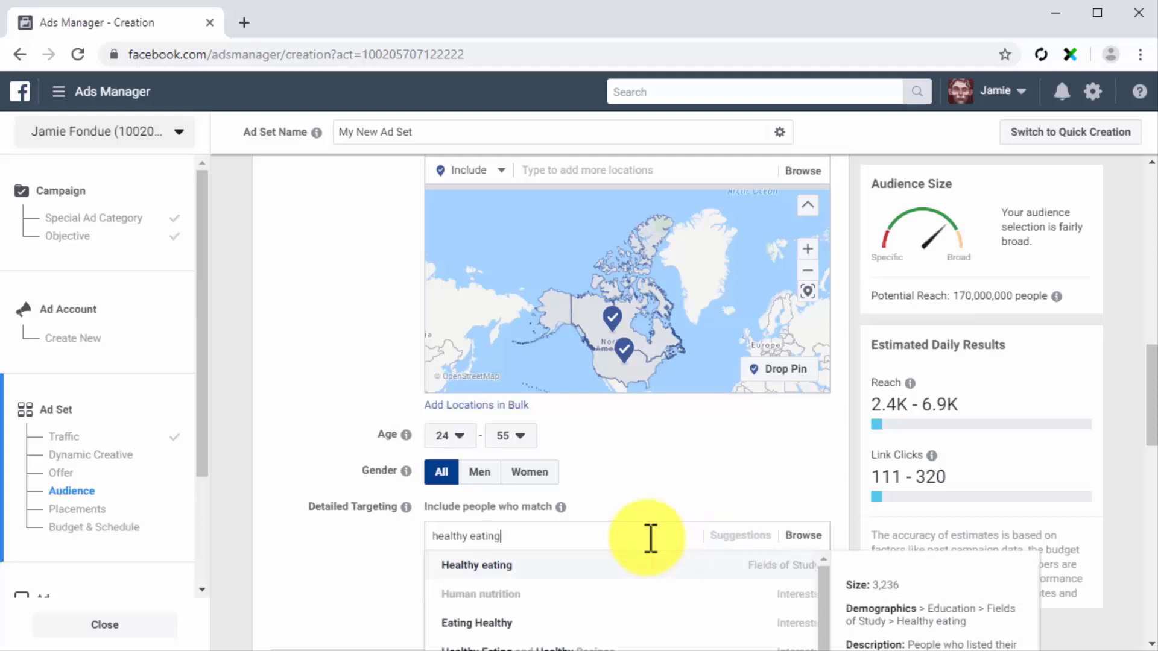
{"action": "key", "text": "Return"}
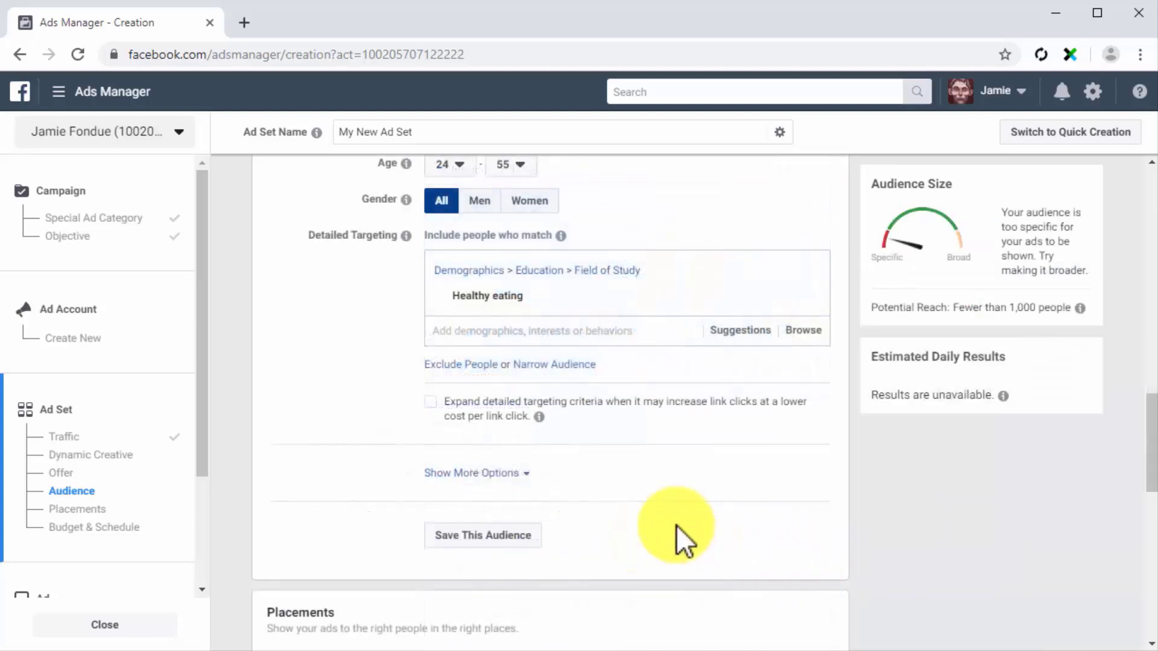
- Exclude people who like your Page and save this audience for reuse
{"action": "left_click", "coordinate": [507, 474]}
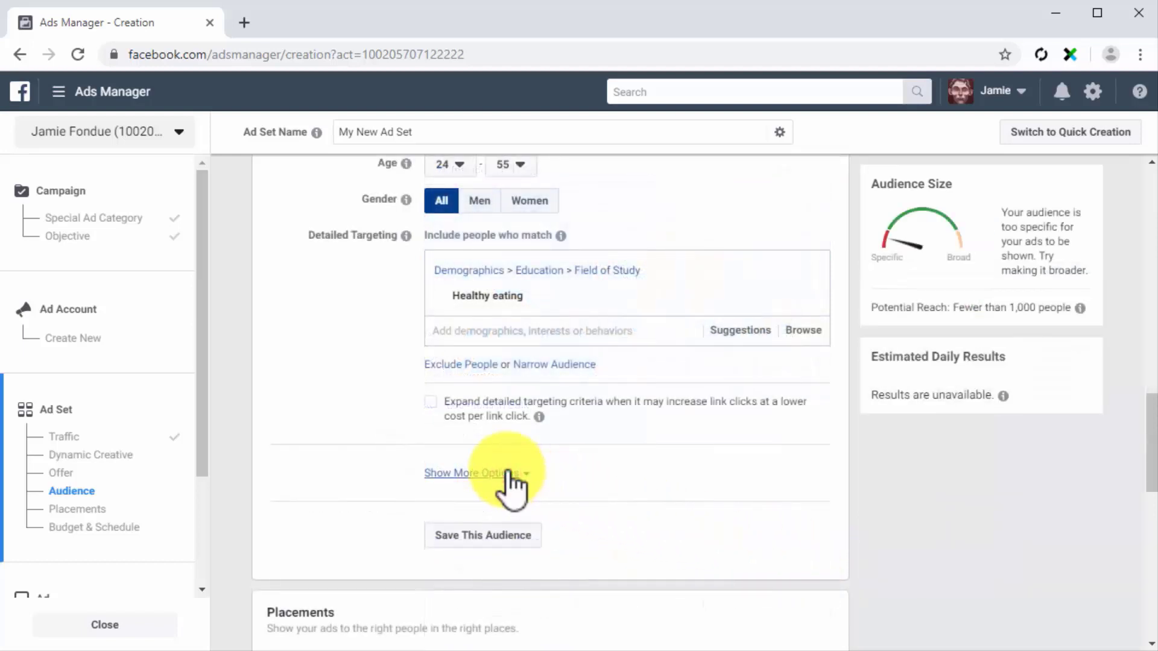
{"action": "left_click", "coordinate": [565, 580]}
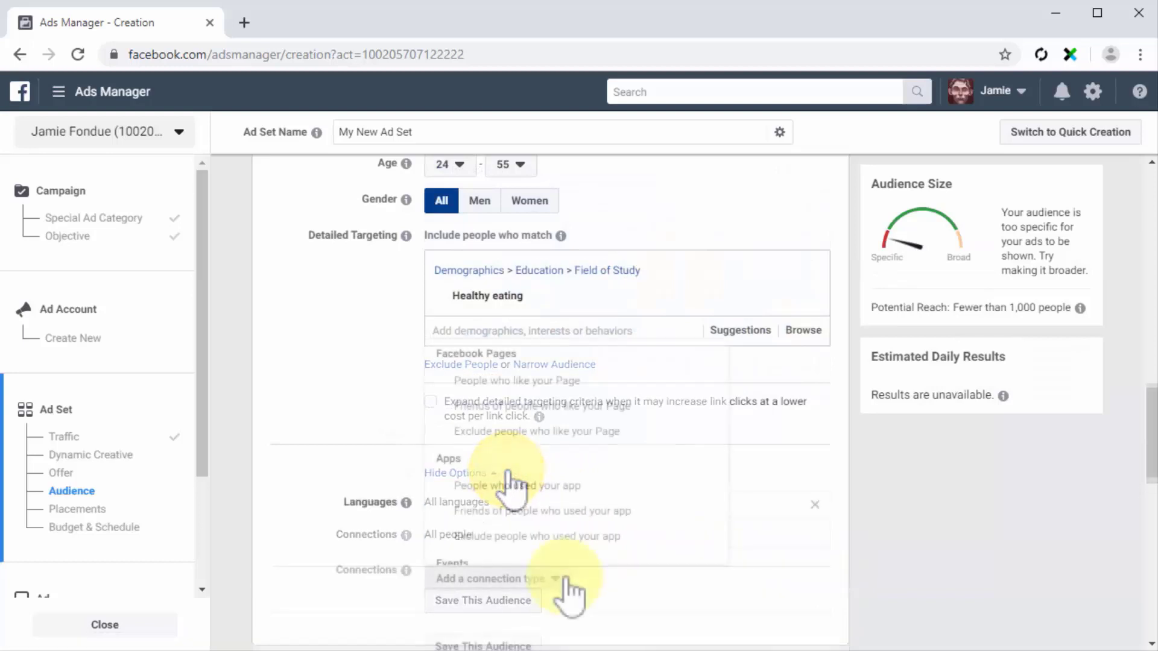
{"action": "left_click", "coordinate": [618, 435]}
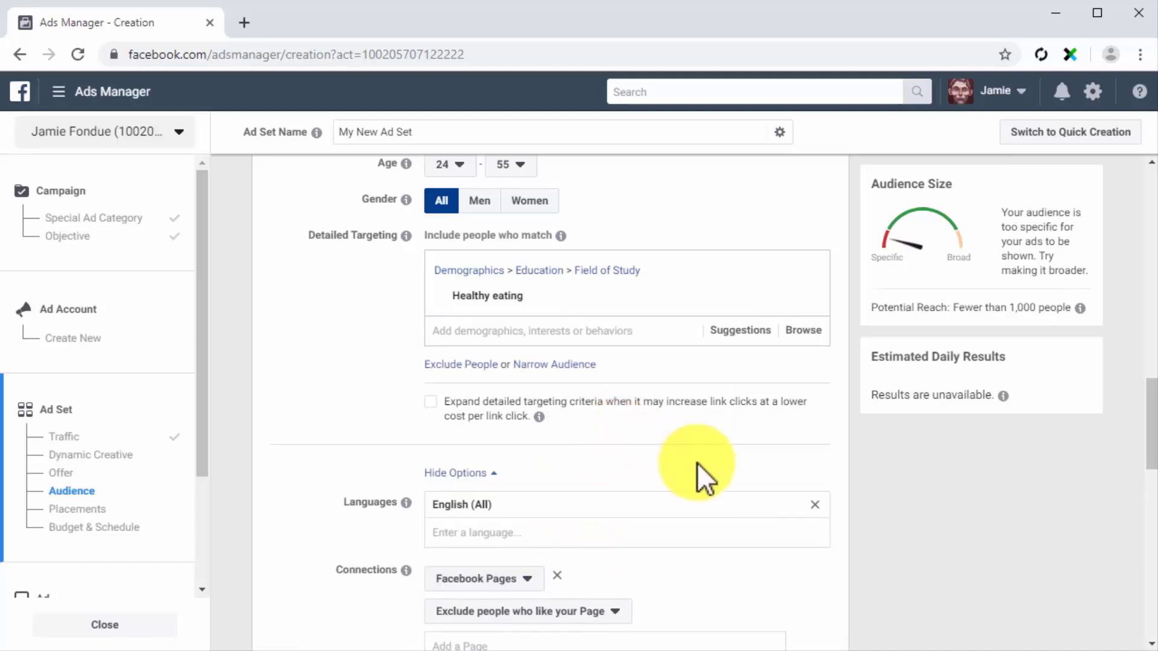
{"action": "scroll", "coordinate": [834, 548], "scroll_direction": "down", "scroll_amount": 5}
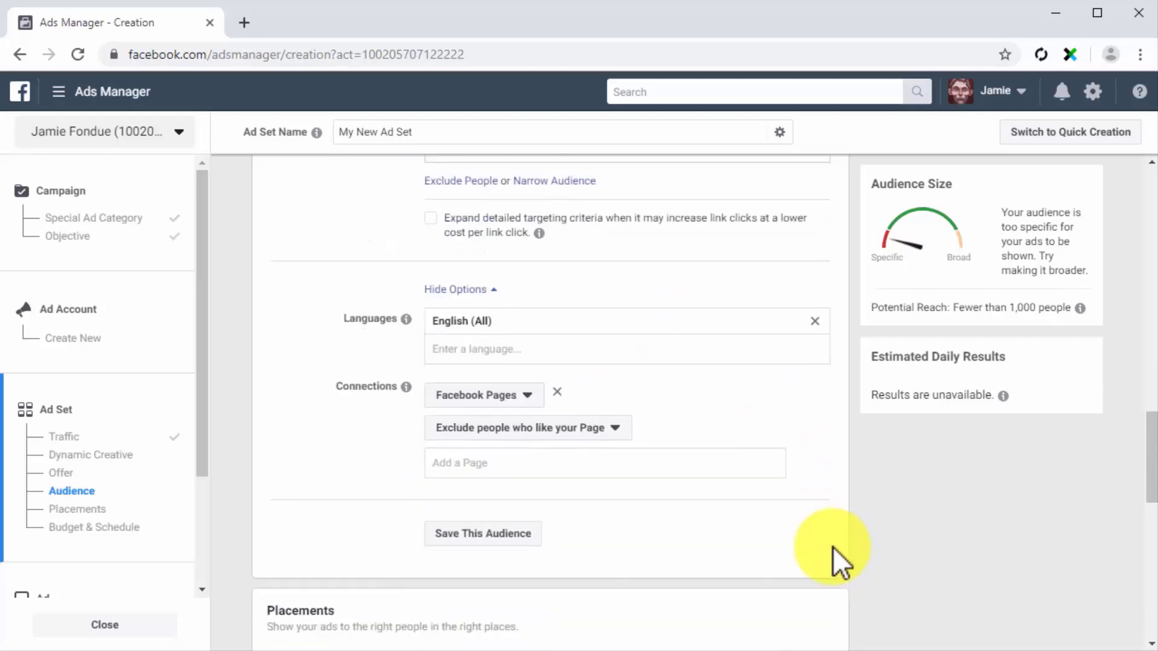
{"action": "left_click", "coordinate": [512, 451]}
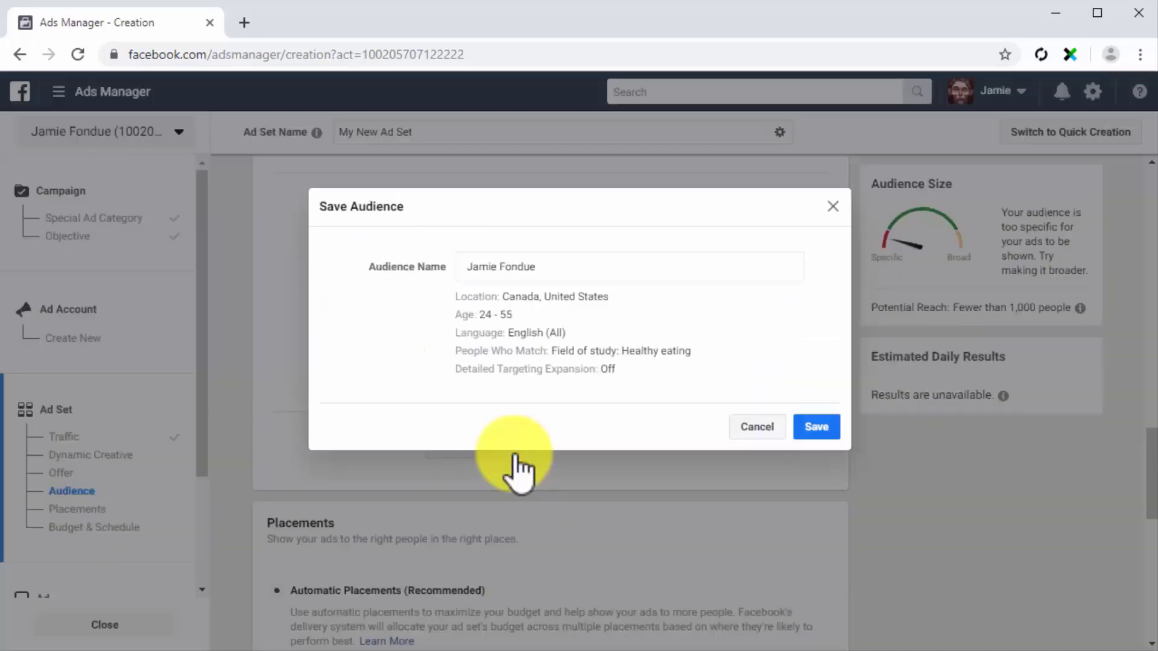
- Save the audience under the name 'My New Saved Campaign'
{"action": "triple_click", "coordinate": [616, 265]}
{"action": "type", "text": "My New Saved Campaign"}
{"action": "left_click", "coordinate": [815, 427]}
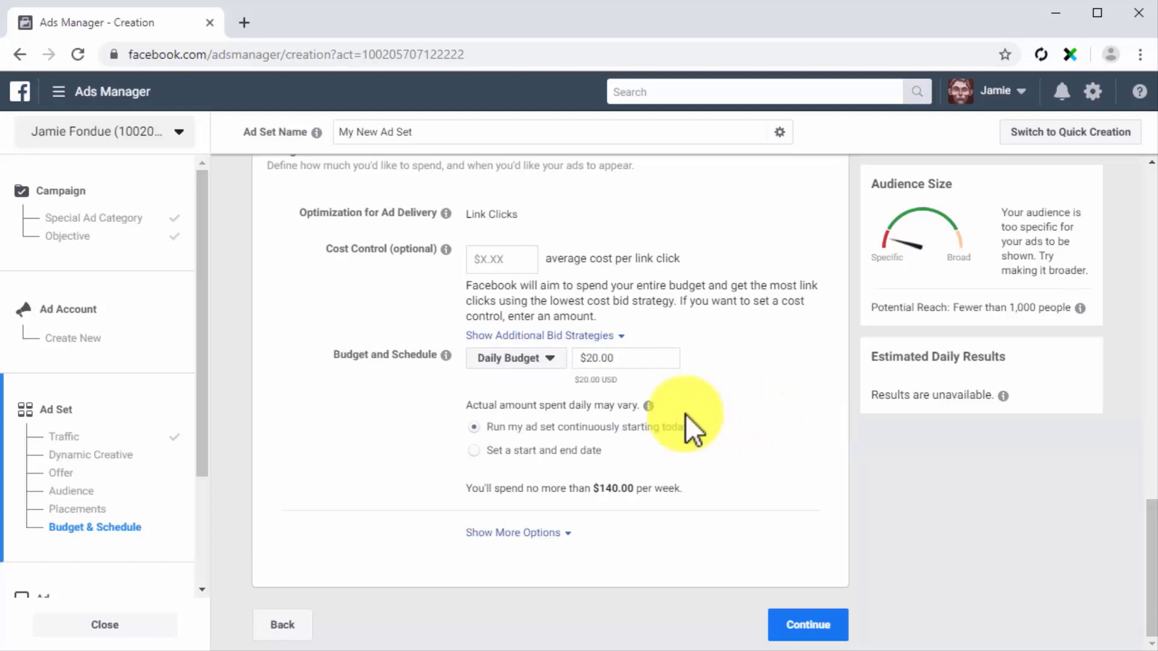
- Keep a daily budget and lower it from $20.00 to $10.00
{"action": "left_click", "coordinate": [535, 357]}
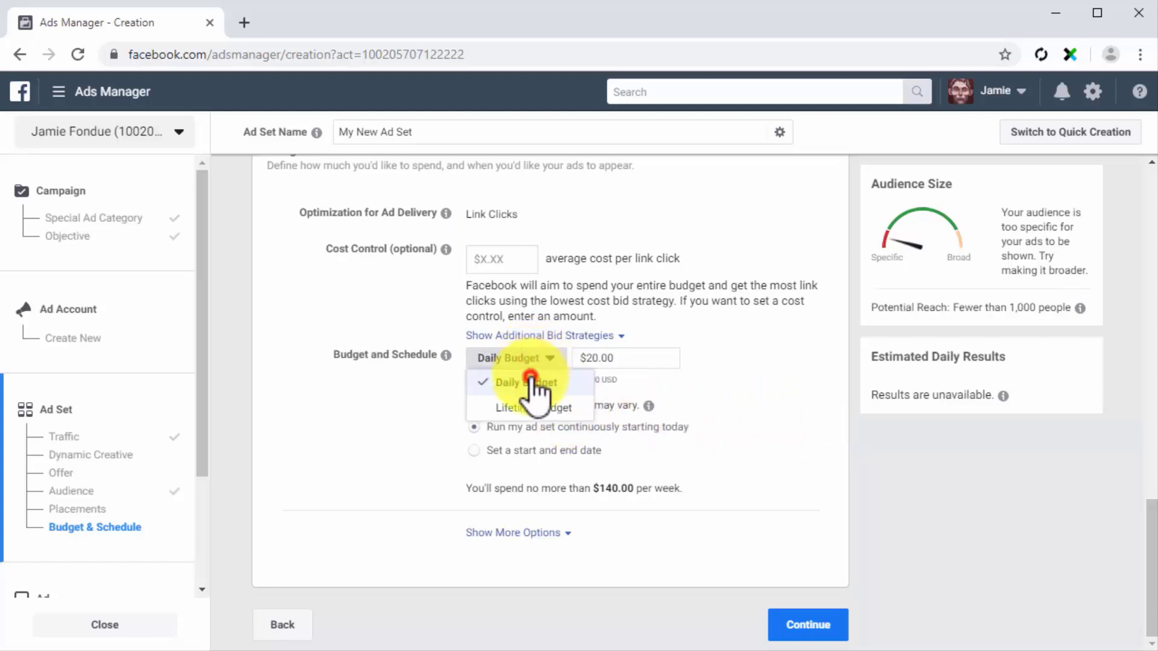
{"action": "left_click", "coordinate": [531, 382]}
{"action": "left_click", "coordinate": [630, 362]}
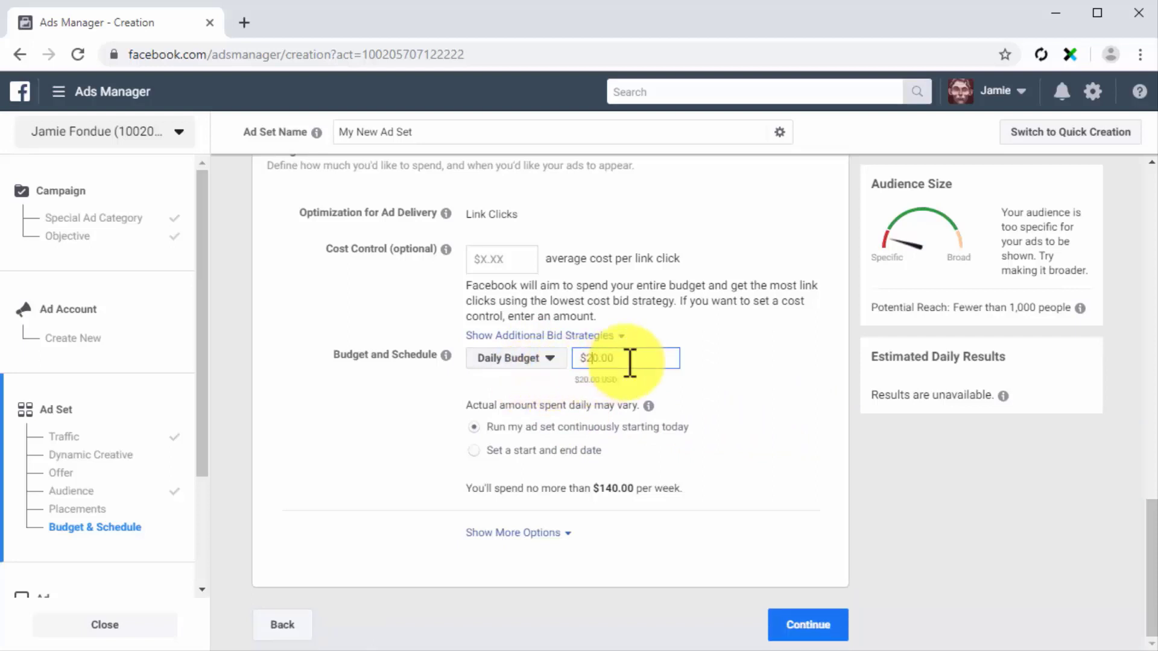
{"action": "key", "text": "BackSpace"}
{"action": "type", "text": "1"}
- Keep Link Clicks optimization with a 0.29 cost-per-click cap and continue to the ad
{"action": "left_click", "coordinate": [794, 215]}
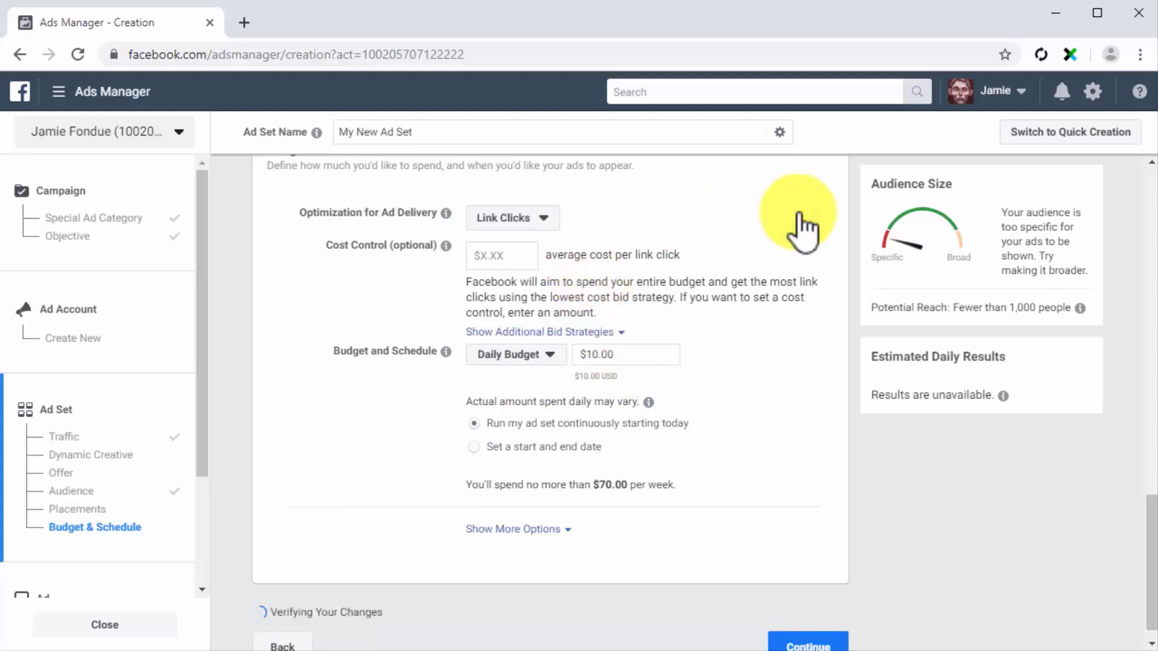
{"action": "left_click", "coordinate": [542, 217]}
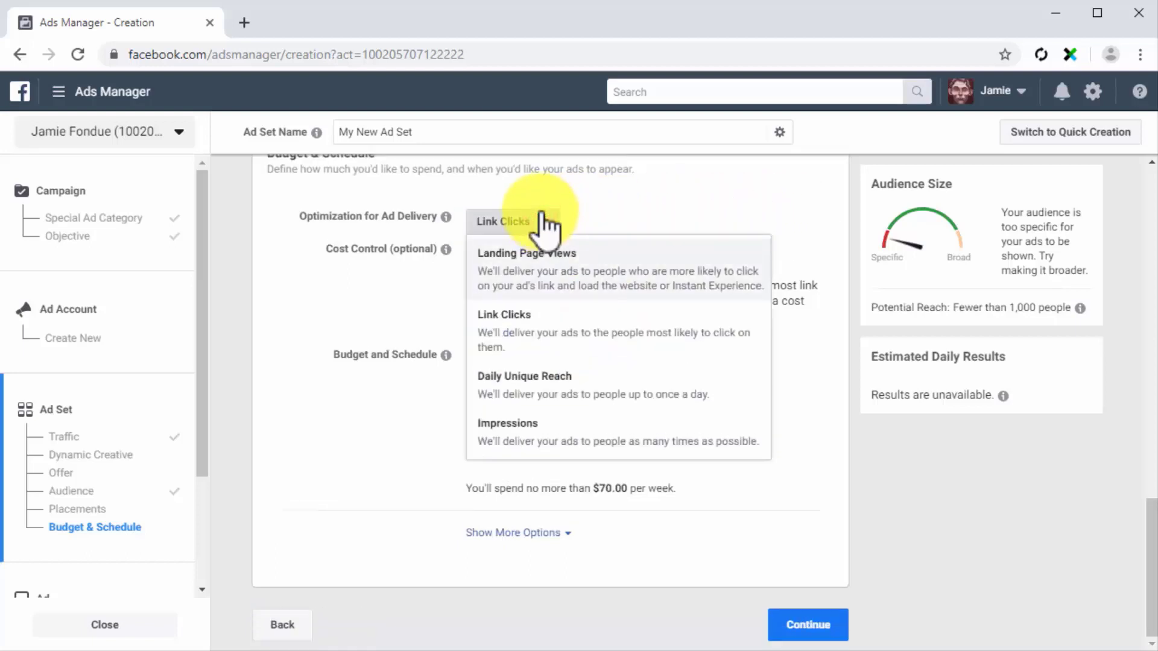
{"action": "left_click", "coordinate": [545, 329]}
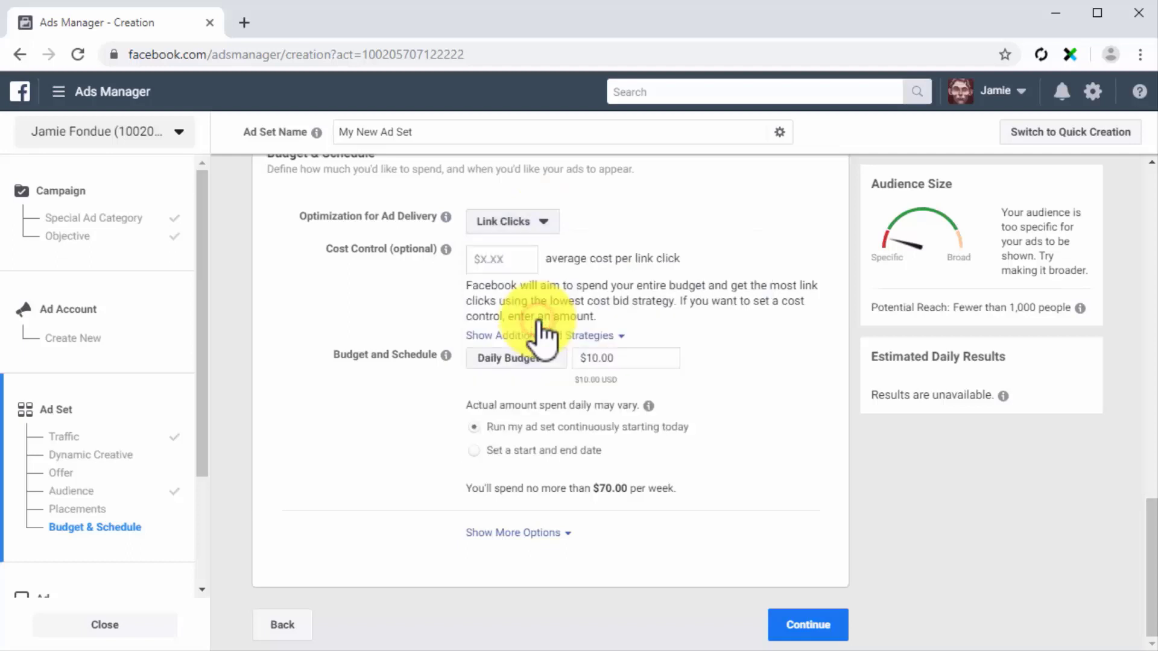
{"action": "left_click", "coordinate": [513, 262]}
{"action": "type", "text": "0.29"}
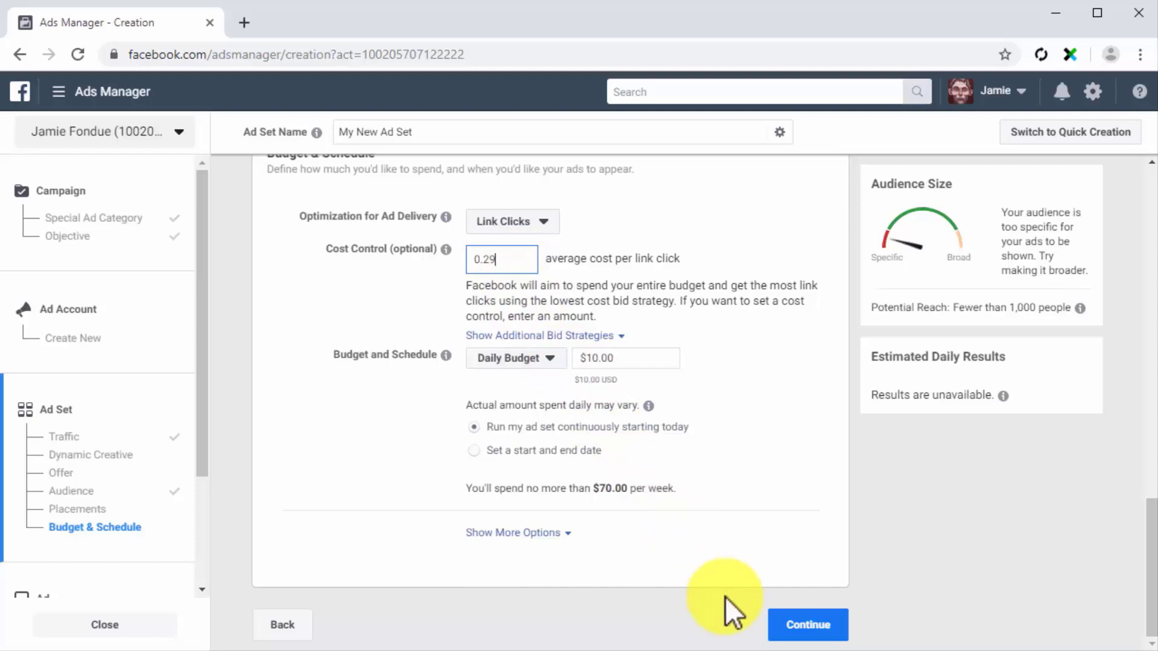
{"action": "left_click", "coordinate": [785, 627]}
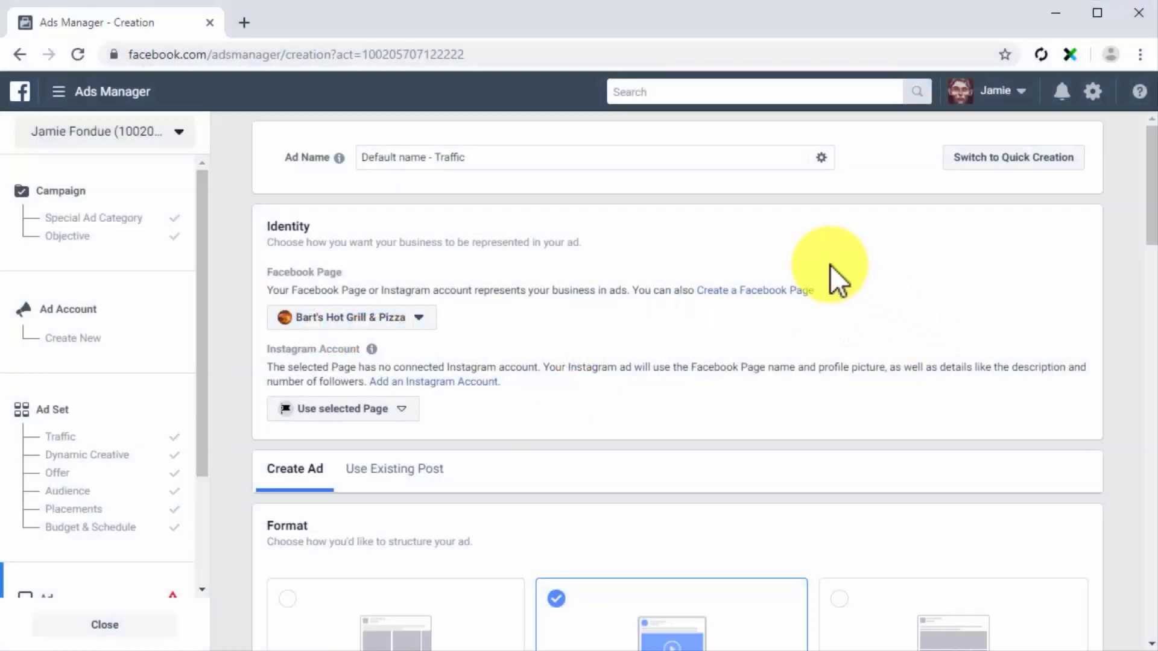
- Name the ad 'My New Traffic Ad' and represent it with the Diabetes Care ME Page
{"action": "left_click", "coordinate": [633, 161]}
{"action": "key", "text": "ctrl+a"}
{"action": "type", "text": "My New Traffic Ad"}
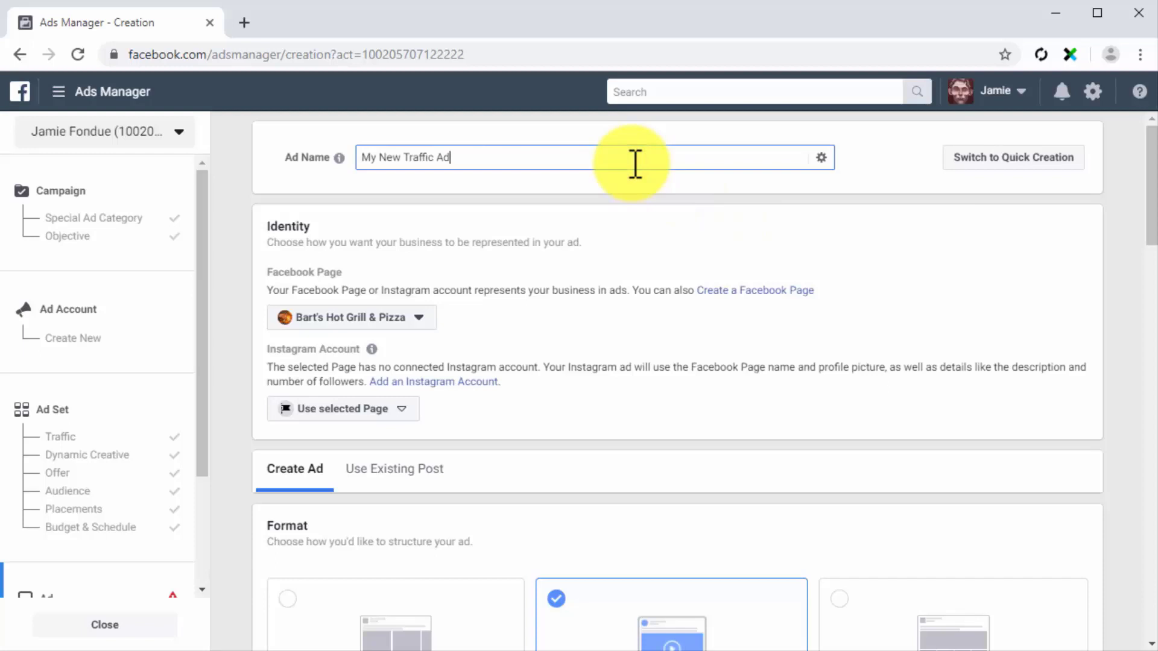
{"action": "left_click", "coordinate": [422, 330]}
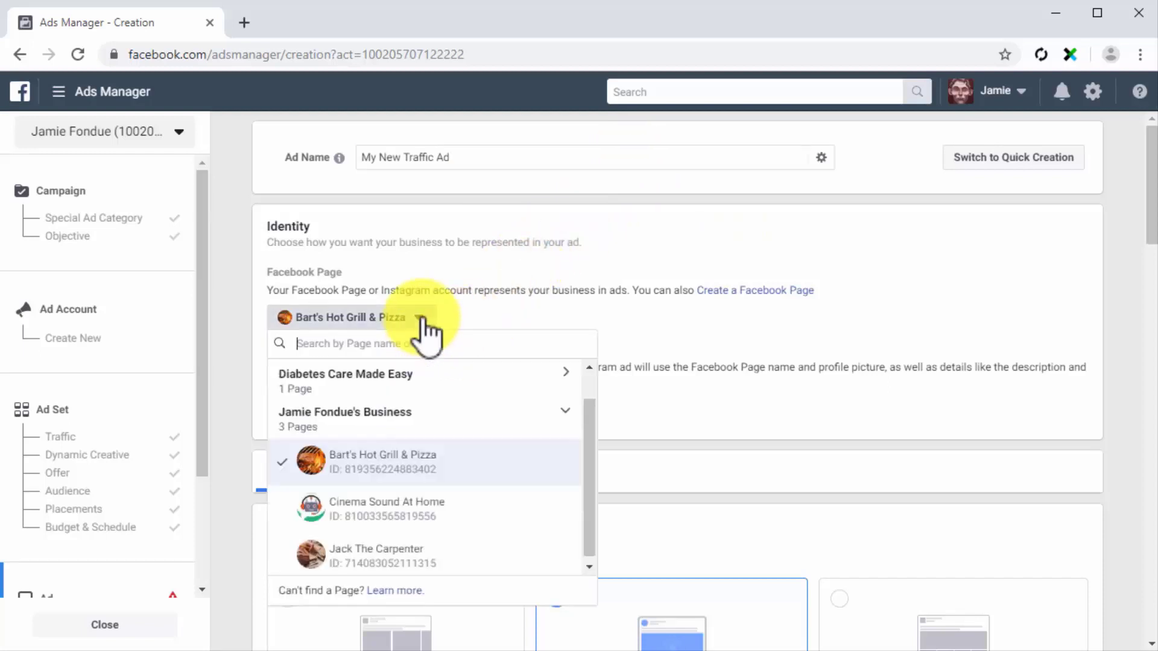
{"action": "left_click", "coordinate": [418, 376]}
{"action": "left_click", "coordinate": [416, 422]}
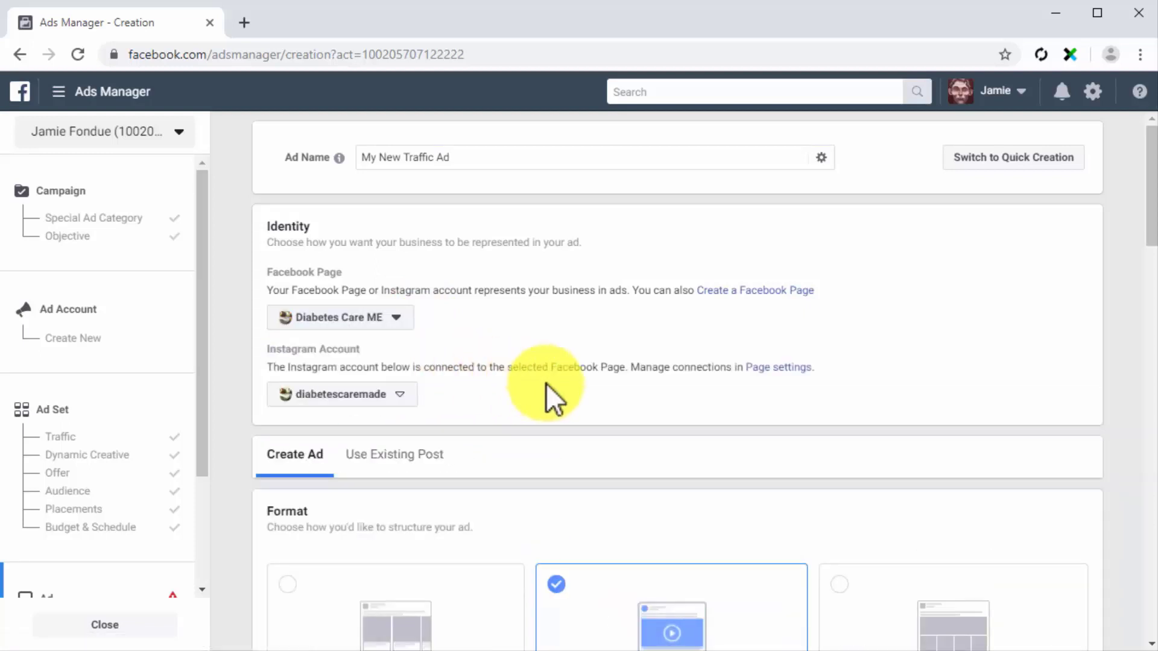
- Choose the Single Image or Video ad format
{"action": "scroll", "coordinate": [1048, 468], "scroll_direction": "down", "scroll_amount": 1}
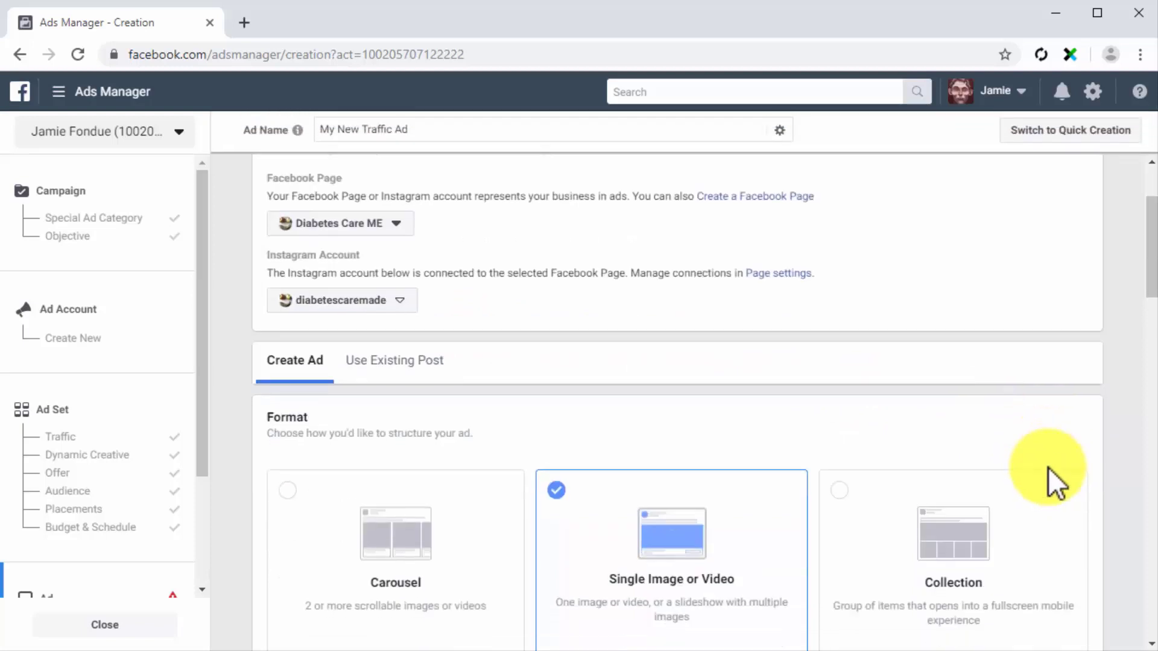
{"action": "scroll", "coordinate": [1048, 468], "scroll_direction": "down", "scroll_amount": 2}
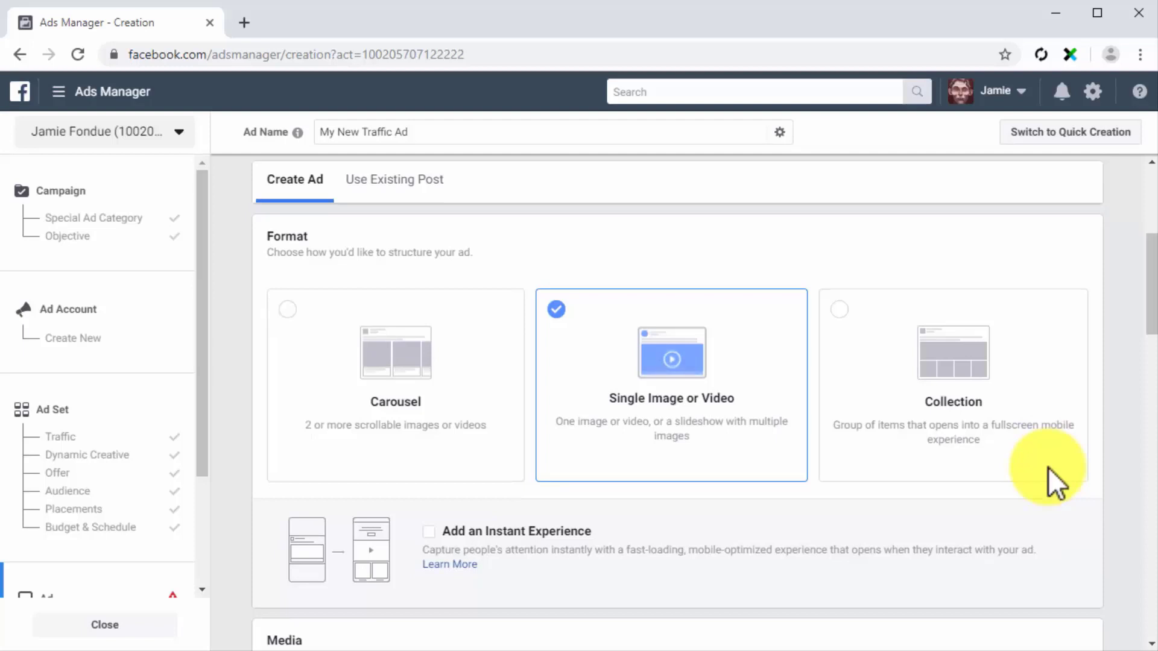
{"action": "left_click", "coordinate": [706, 460]}
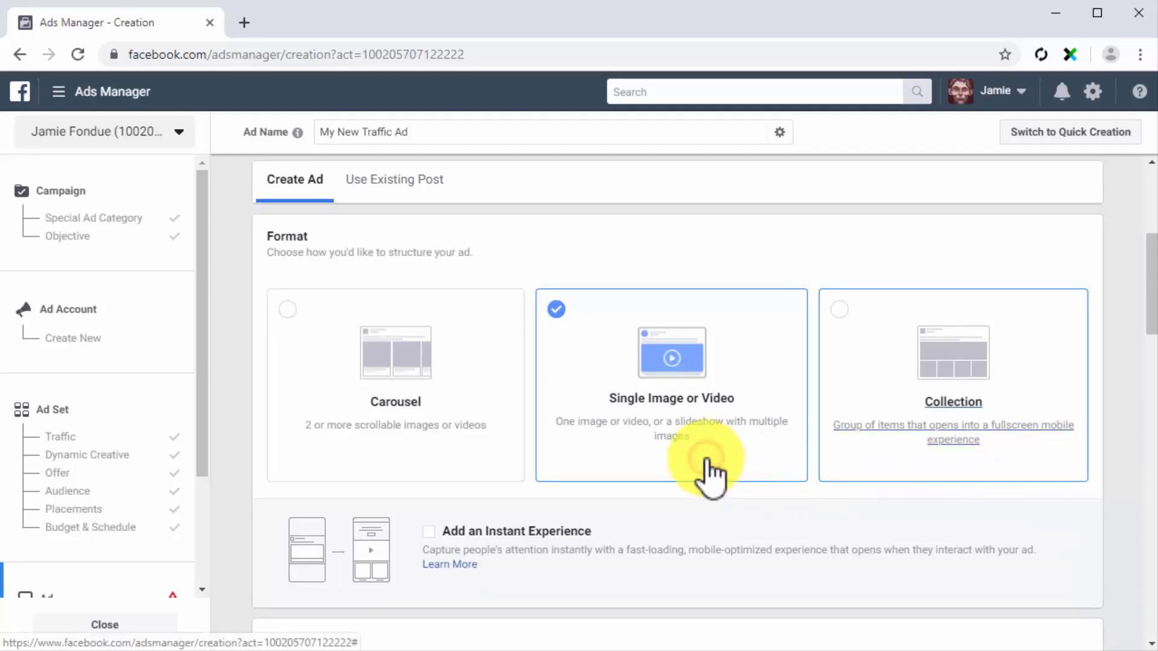
{"action": "scroll", "coordinate": [679, 531], "scroll_direction": "down", "scroll_amount": 2}
{"action": "scroll", "coordinate": [679, 531], "scroll_direction": "down", "scroll_amount": 3}
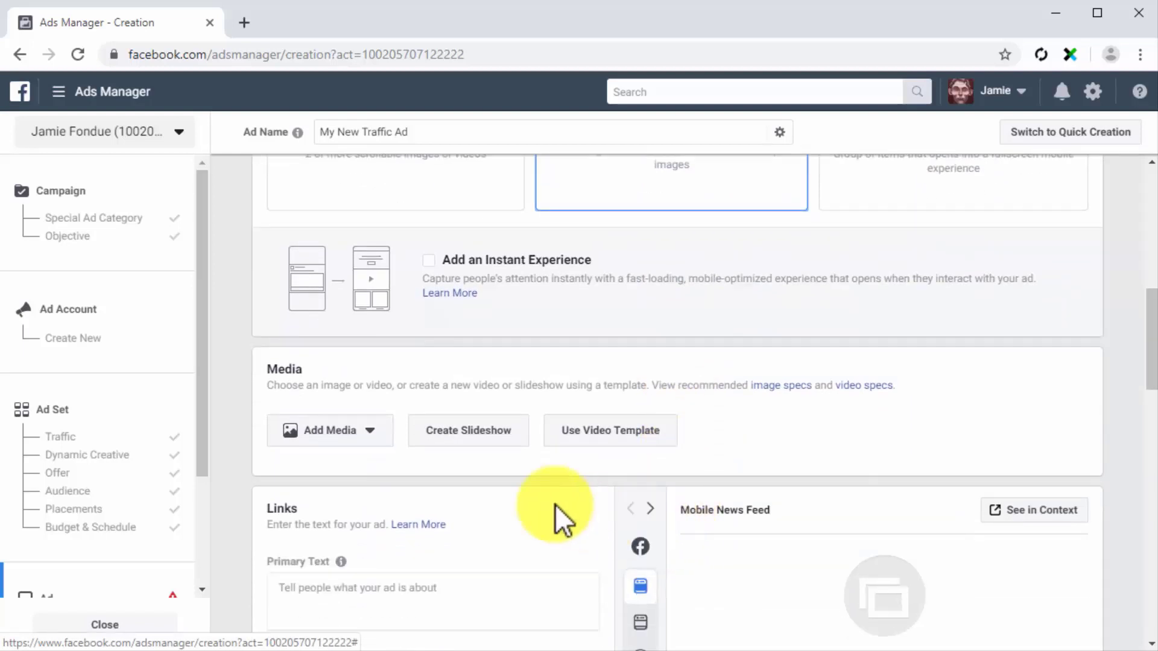
- Add the DCME_Logo.jpg image and the 'Looking For Healthy Food Recipes?…' primary text
{"action": "left_click", "coordinate": [348, 433]}
{"action": "left_click", "coordinate": [355, 464]}
{"action": "left_click", "coordinate": [356, 473]}
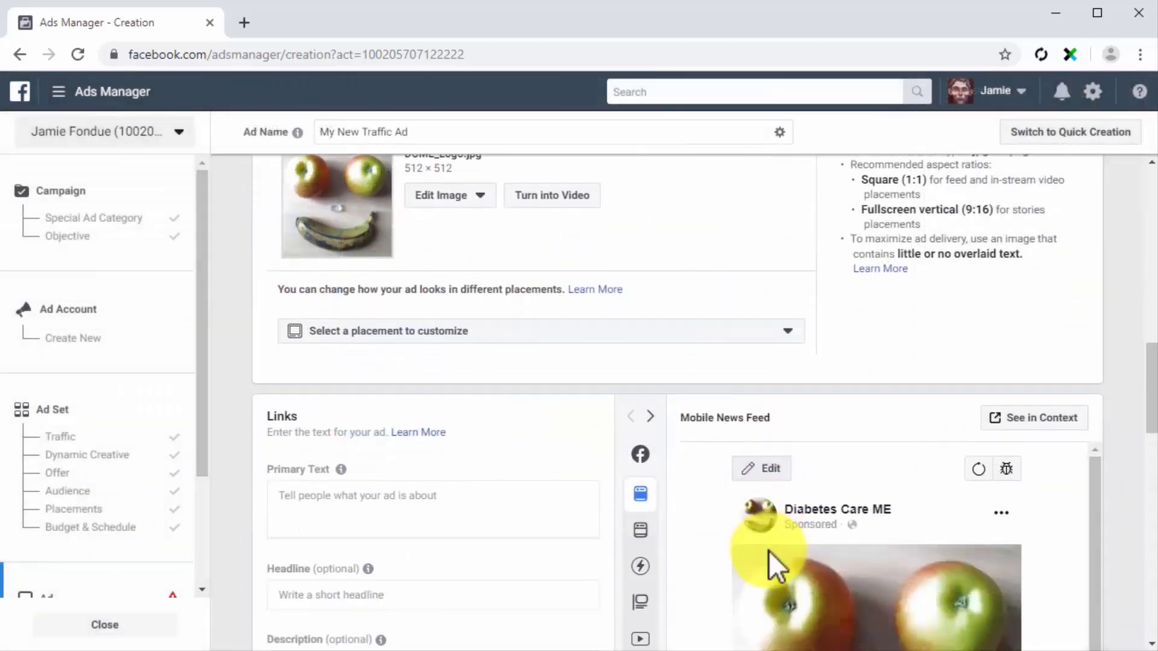
{"action": "scroll", "coordinate": [768, 551], "scroll_direction": "down", "scroll_amount": 3}
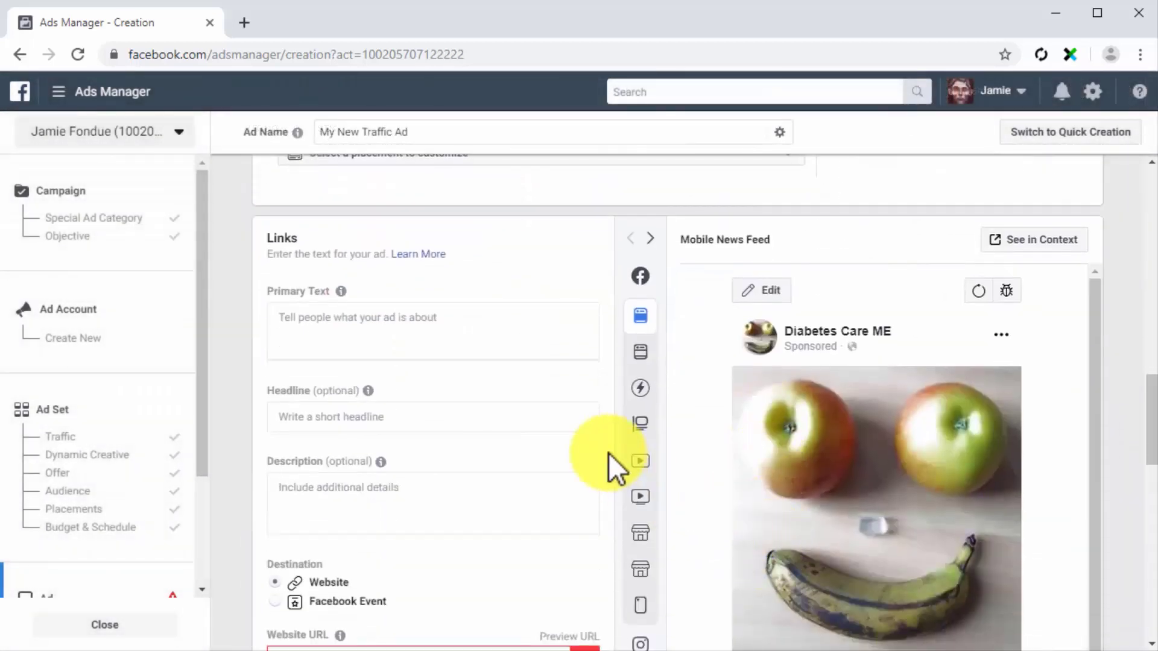
{"action": "left_click", "coordinate": [512, 355]}
{"action": "type", "text": "Looking For Healthy Food Recipes? Then Click On The Link Below To Find Some."}
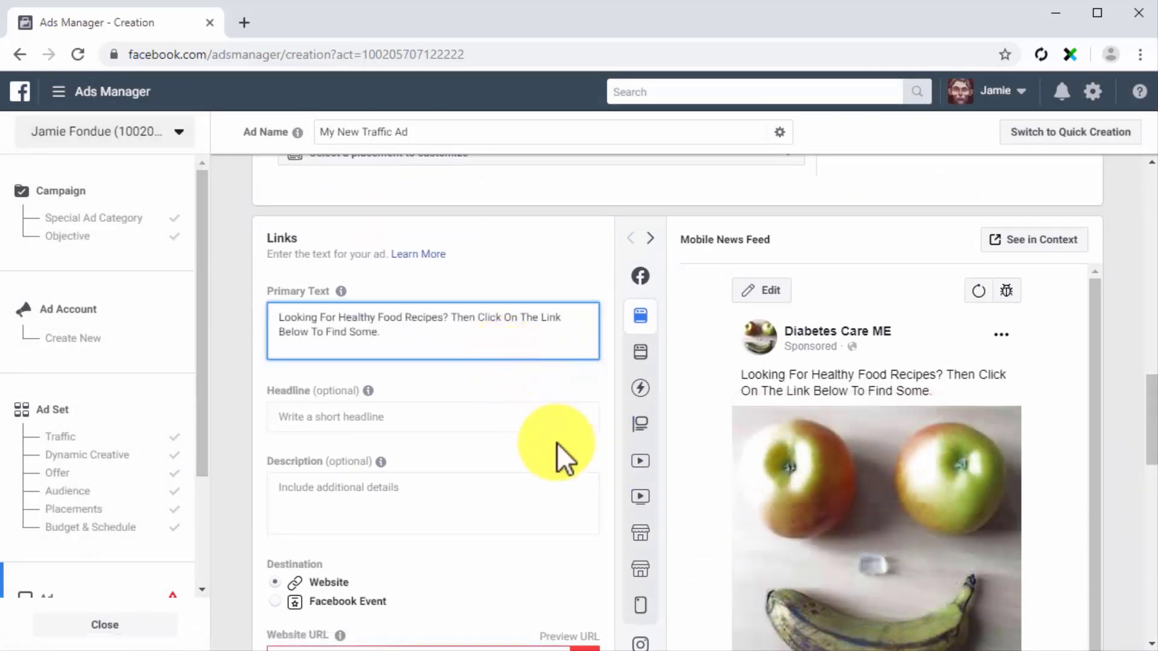
- Keep Website as destination with diabetescaremadeeasy.com and preview the Desktop News Feed
{"action": "scroll", "coordinate": [560, 450], "scroll_direction": "down", "scroll_amount": 3}
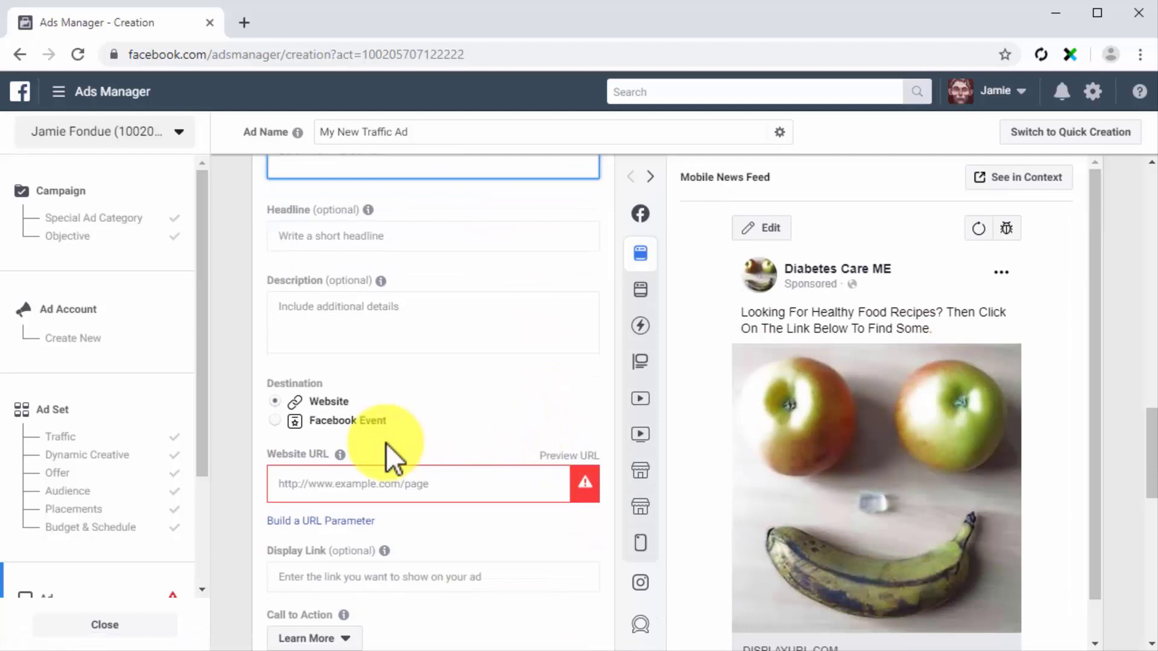
{"action": "left_click", "coordinate": [273, 400]}
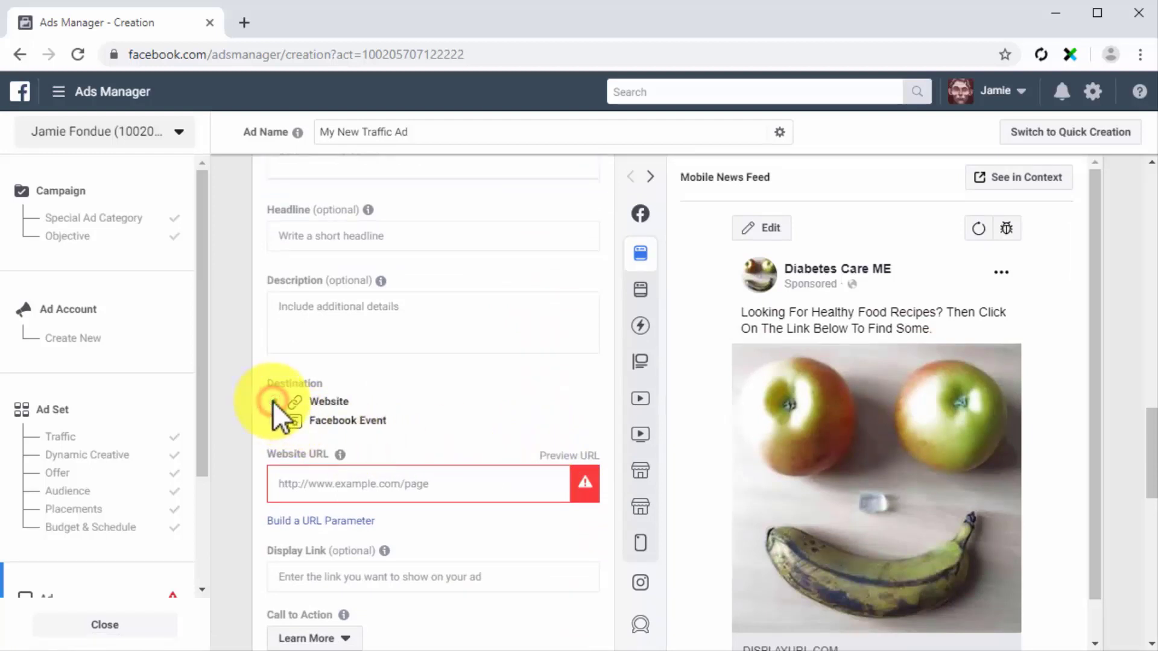
{"action": "left_click", "coordinate": [357, 483]}
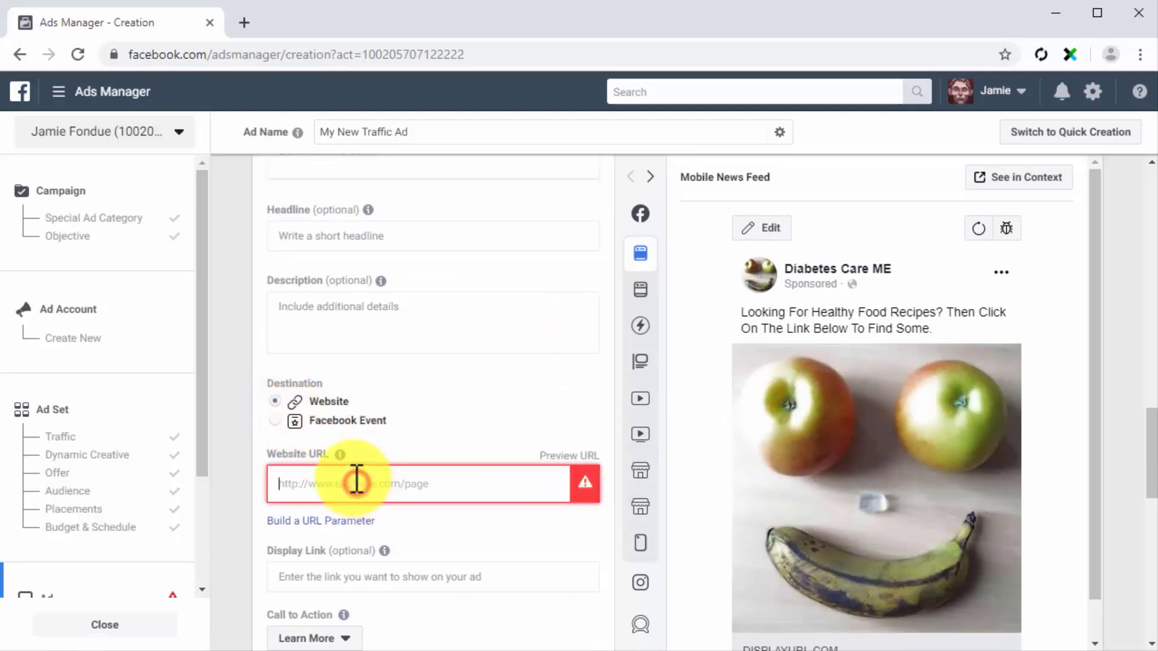
{"action": "type", "text": "http://diabetescaremadeeasy.com"}
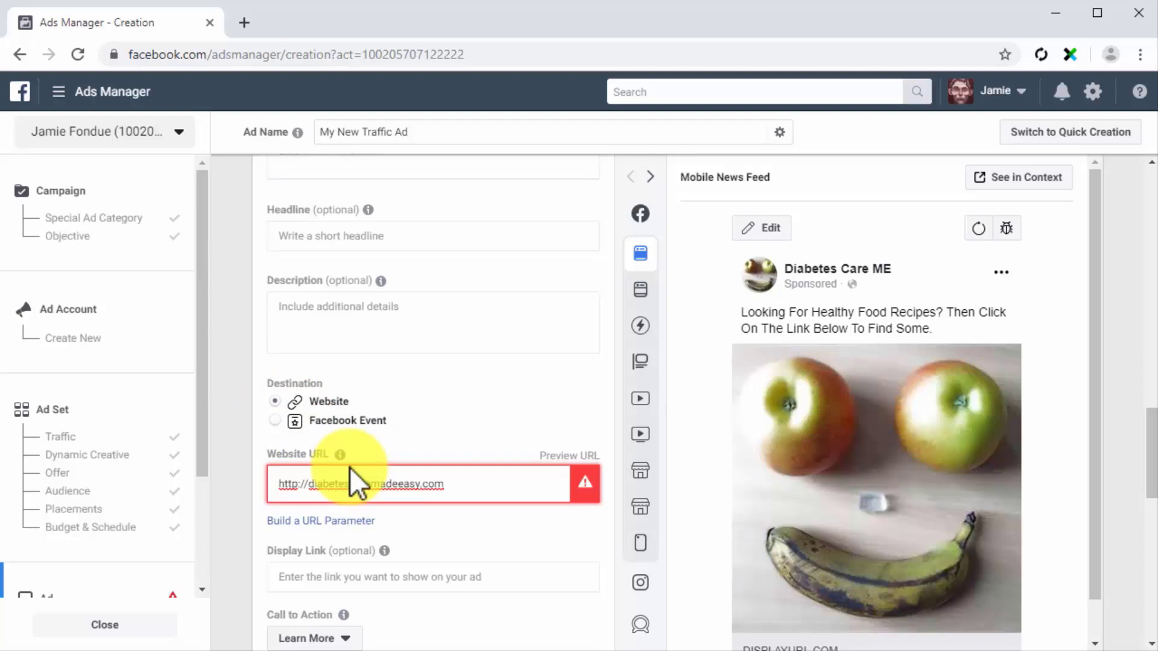
{"action": "left_click", "coordinate": [371, 451]}
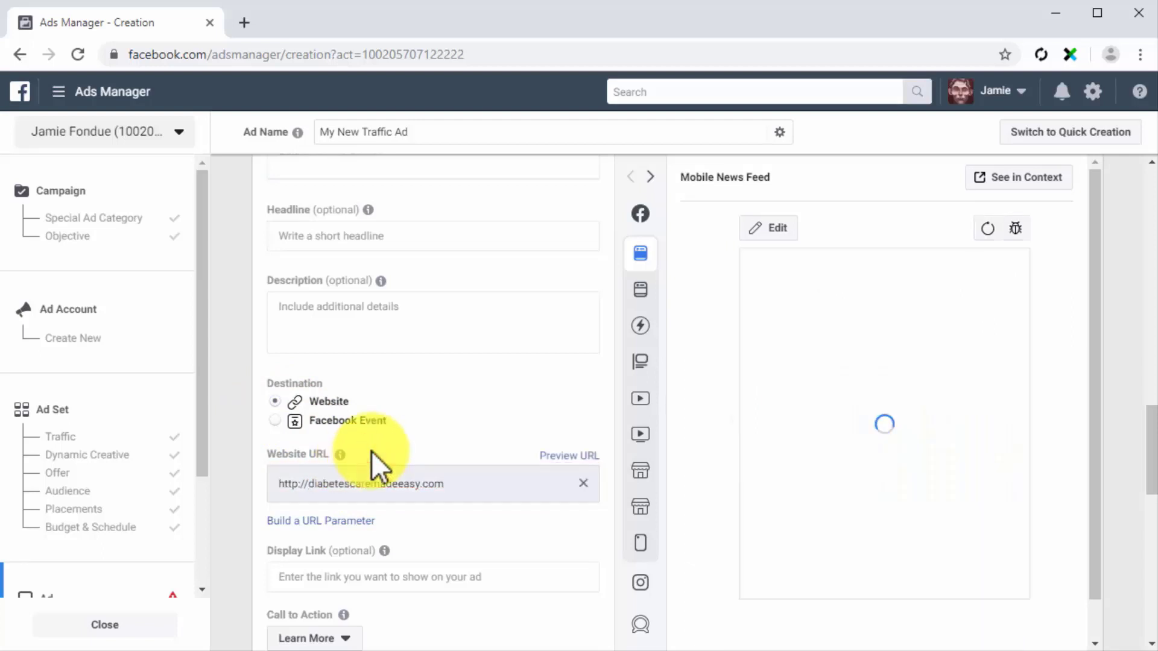
{"action": "mouse_move", "coordinate": [660, 211]}
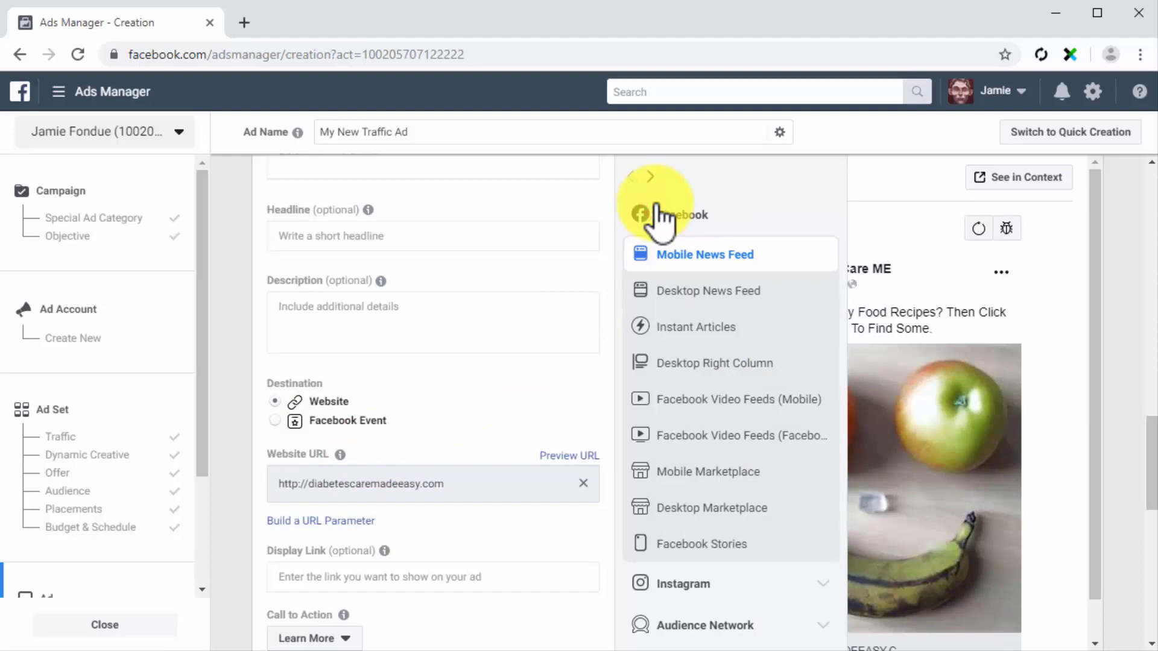
{"action": "left_click", "coordinate": [677, 291]}
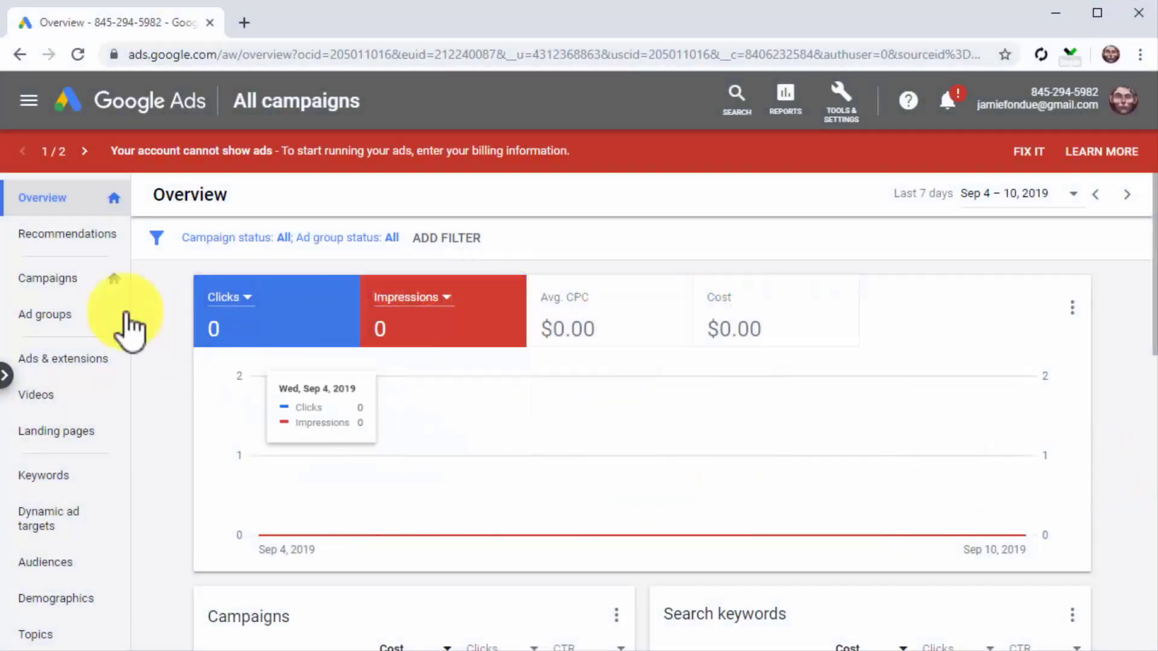
- Start a new campaign with the Website traffic goal
{"action": "left_click", "coordinate": [83, 288]}
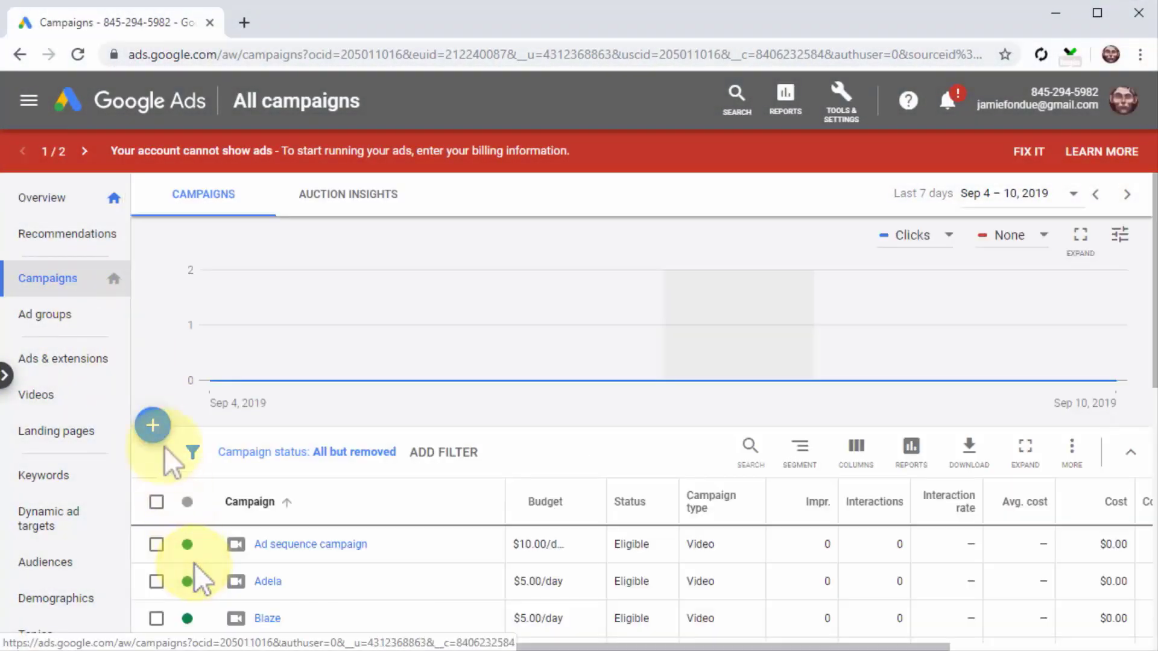
{"action": "left_click", "coordinate": [154, 427]}
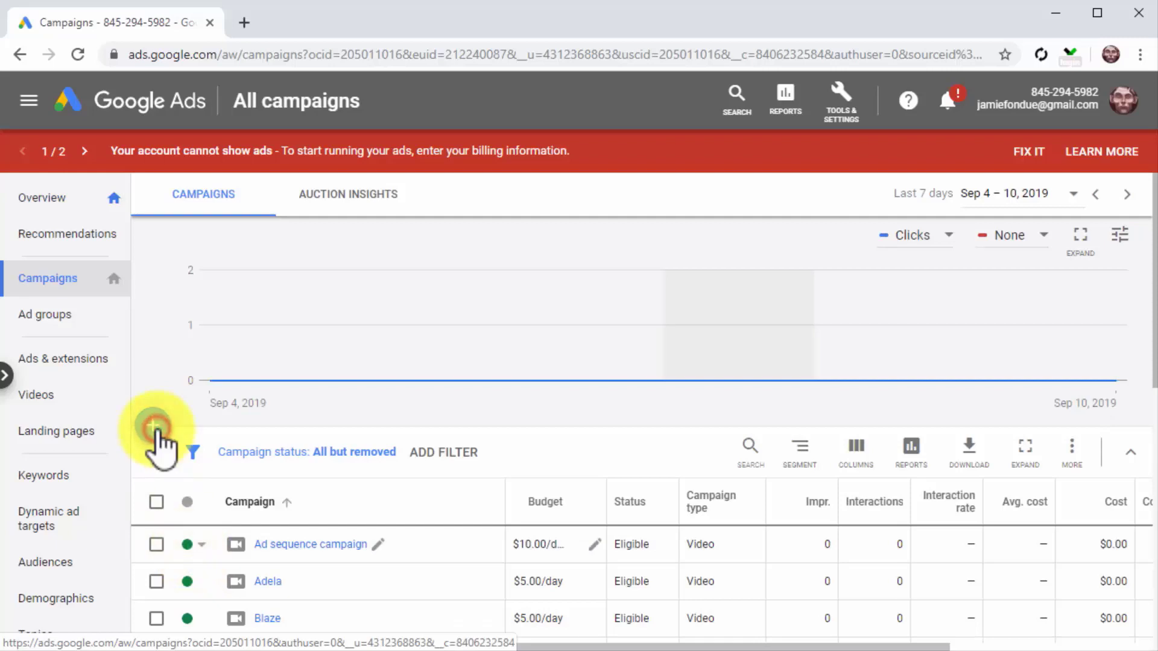
{"action": "left_click", "coordinate": [219, 496]}
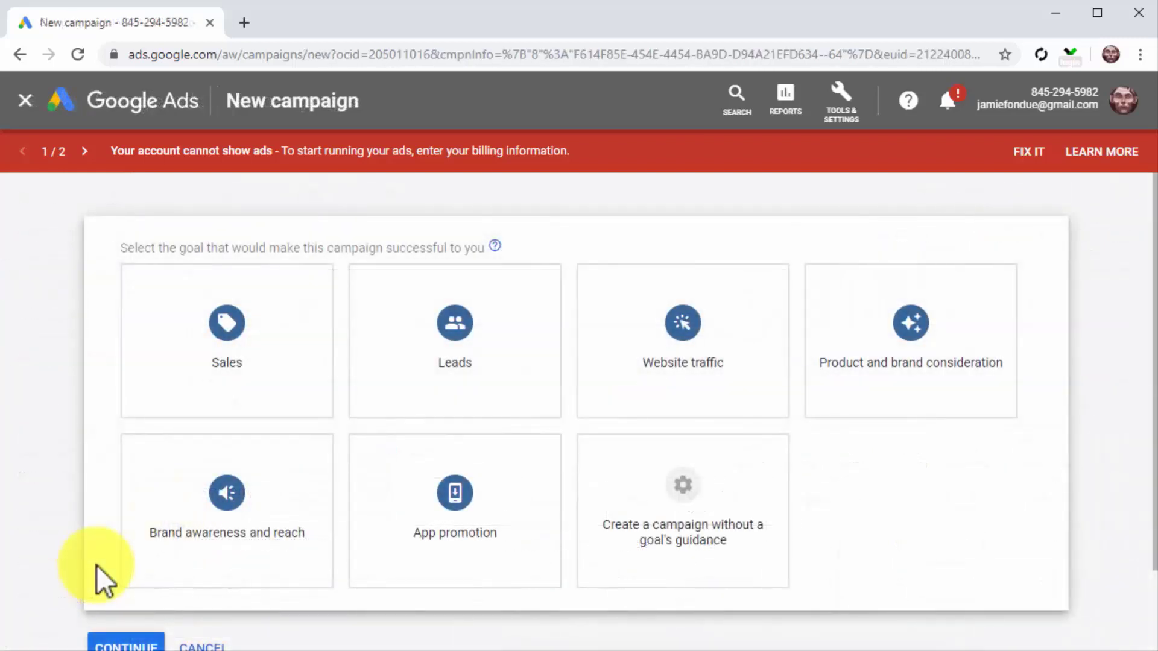
{"action": "left_click", "coordinate": [329, 505]}
{"action": "left_click", "coordinate": [643, 390]}
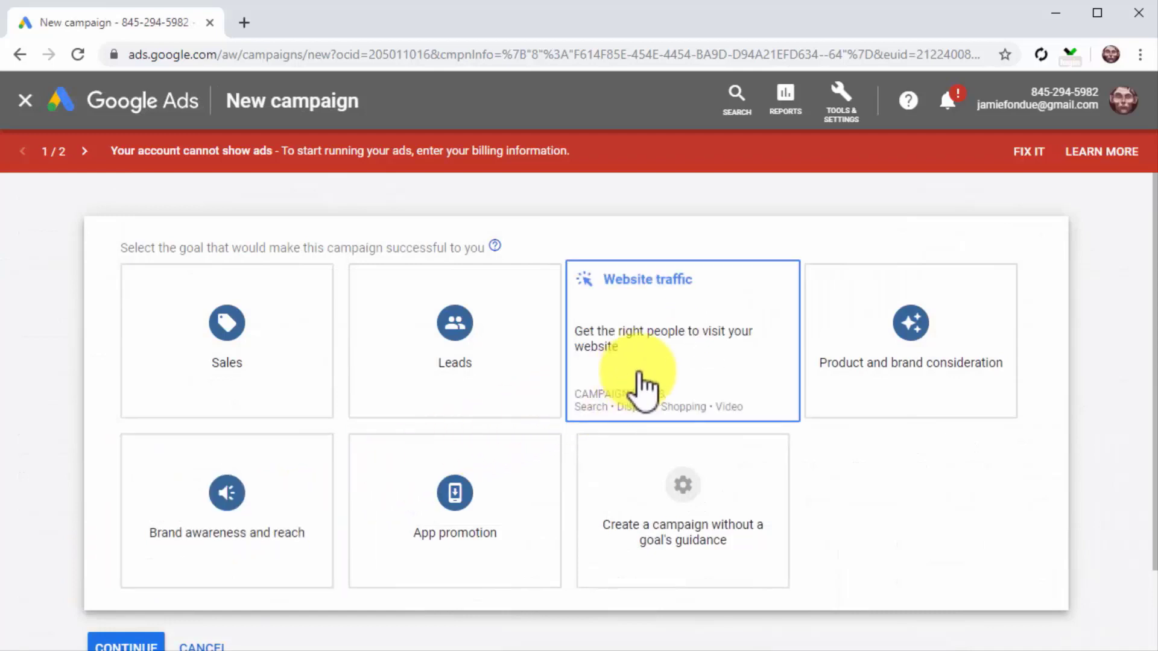
{"action": "scroll", "coordinate": [637, 371], "scroll_direction": "down", "scroll_amount": 5}
{"action": "left_click", "coordinate": [469, 457]}
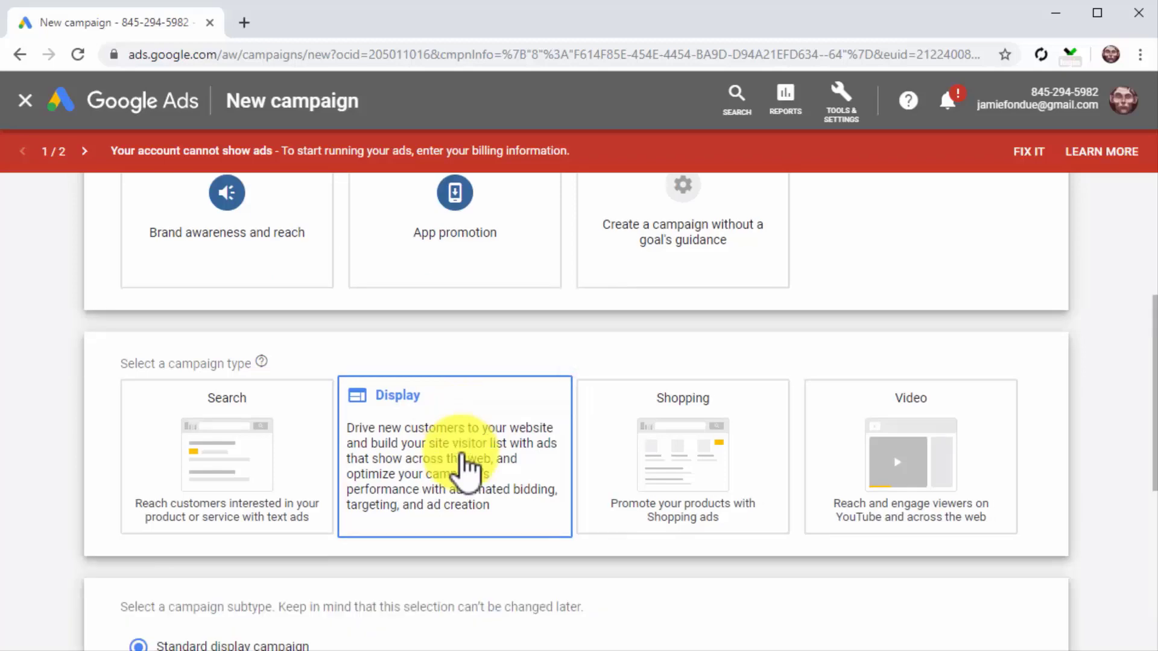
{"action": "left_click", "coordinate": [204, 523]}
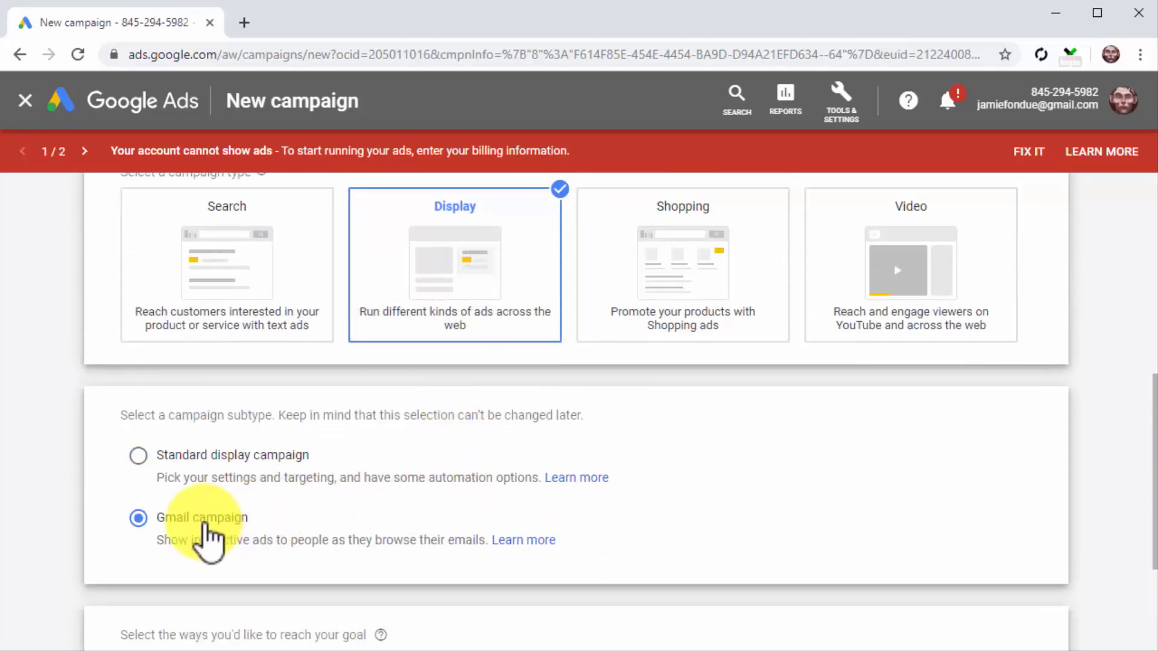
{"action": "left_click", "coordinate": [198, 568]}
{"action": "type", "text": "http://diabetescaremadeeasy.com"}
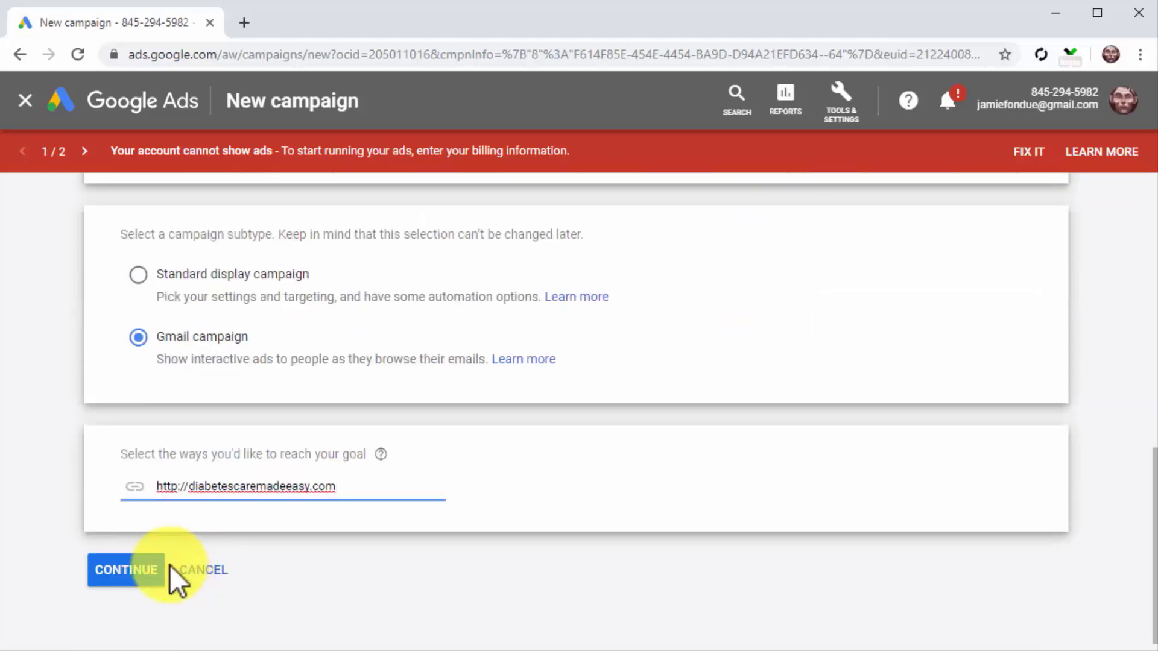
{"action": "left_click", "coordinate": [150, 573]}
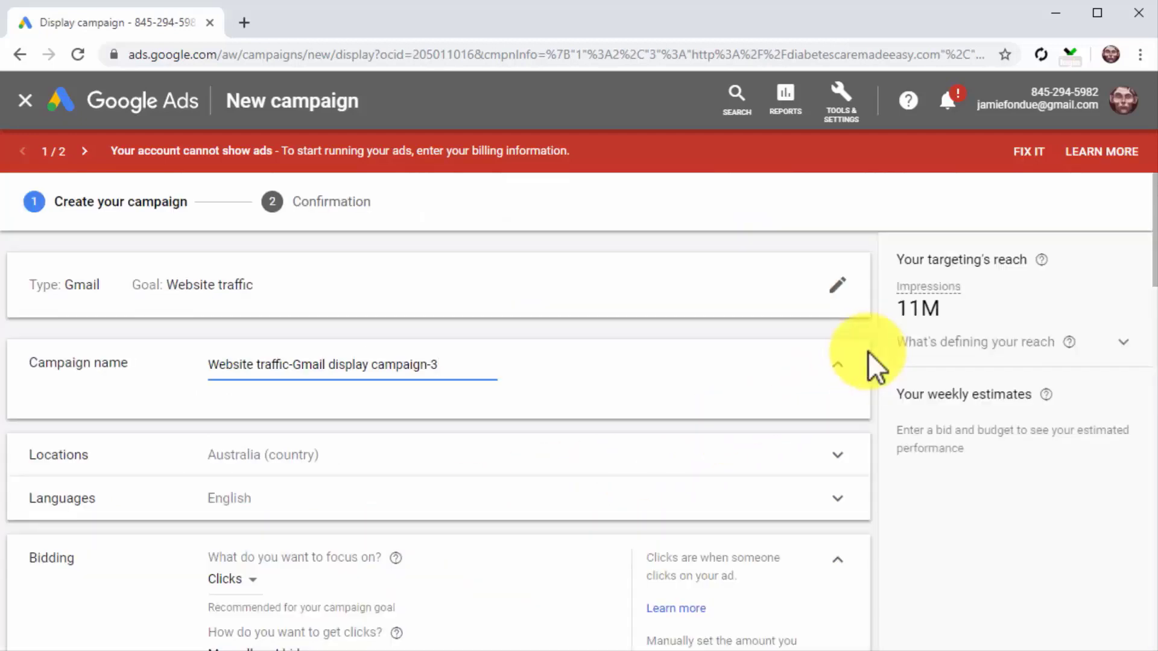
- Rename the campaign and target the United States and Canada in English only
{"action": "left_click", "coordinate": [447, 362]}
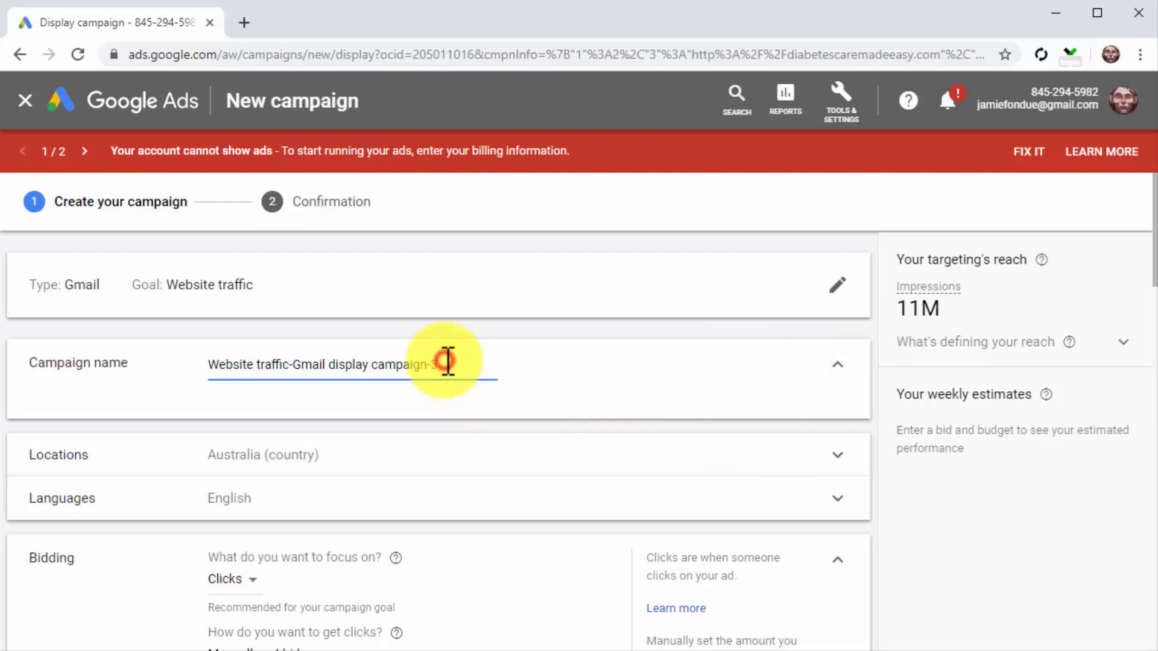
{"action": "key", "text": "ctrl+a"}
{"action": "key", "text": "BackSpace"}
{"action": "type", "text": "My New Instant 2Cents Traffic Campaign - Gmail"}
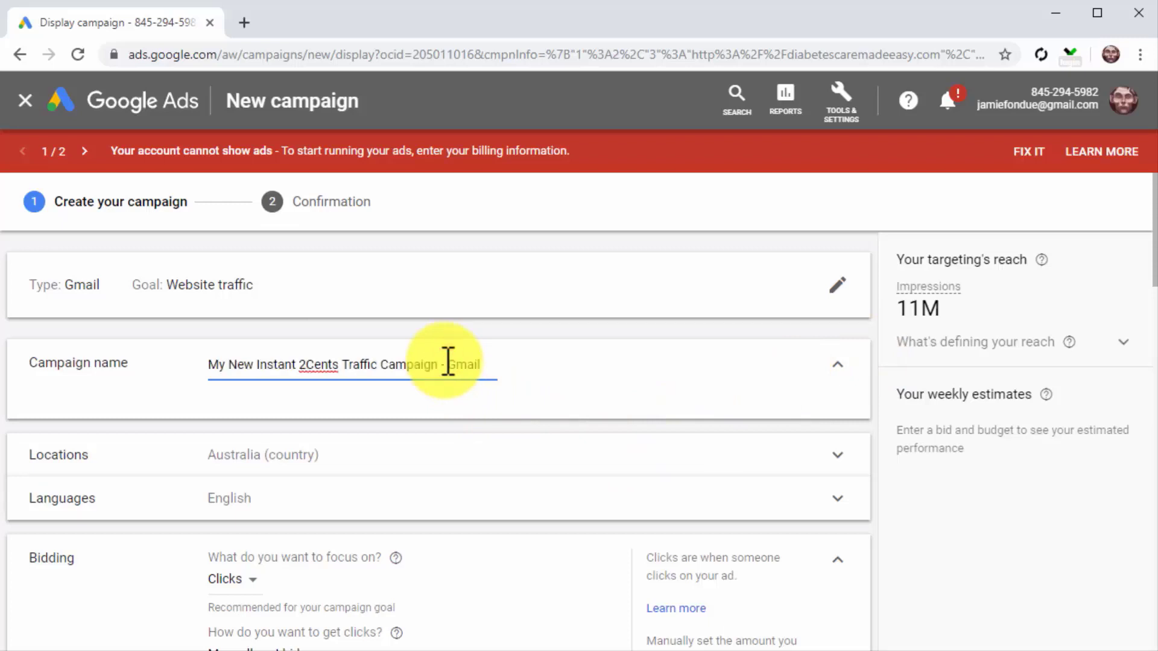
{"action": "left_click", "coordinate": [371, 457]}
{"action": "left_click", "coordinate": [323, 509]}
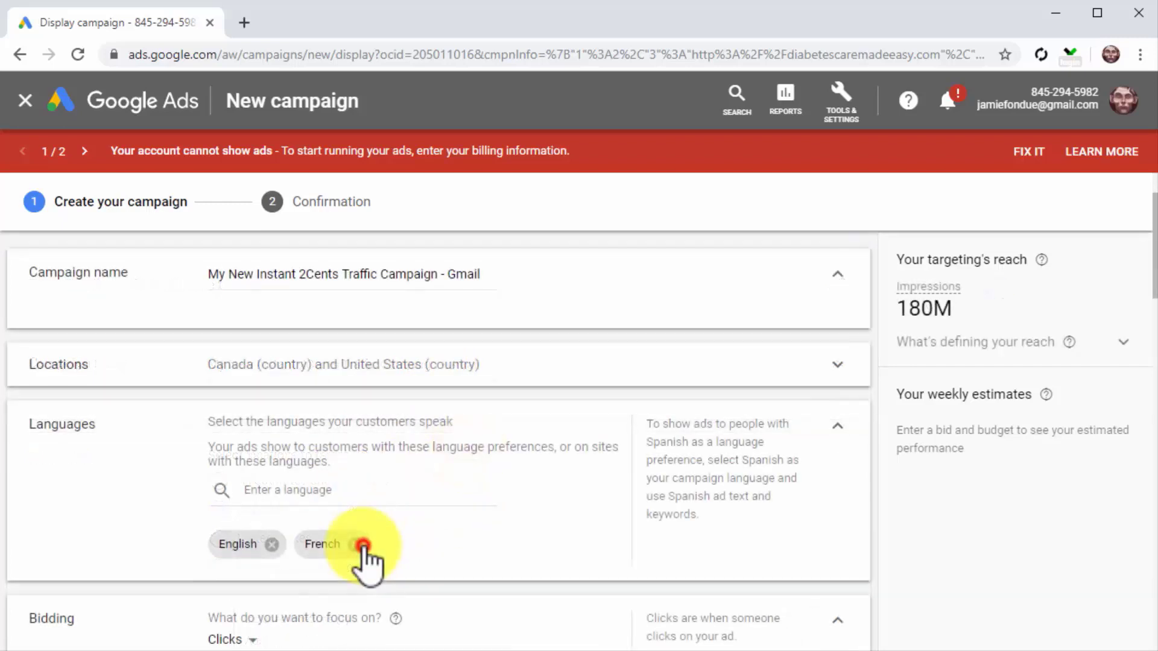
{"action": "left_click", "coordinate": [357, 545]}
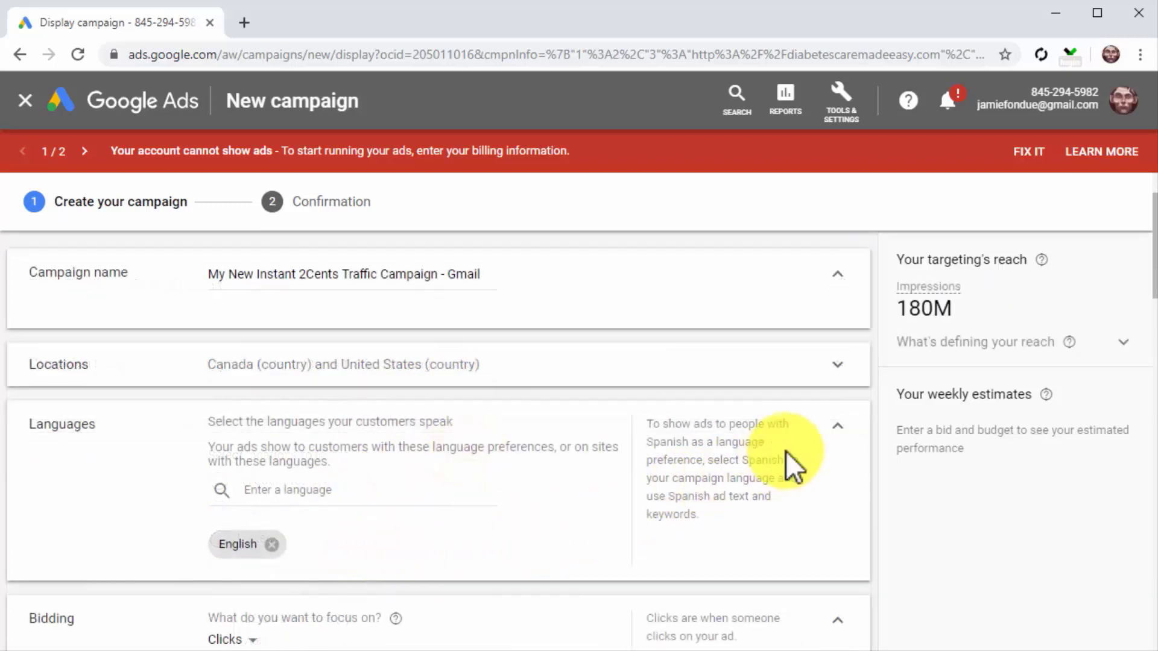
{"action": "left_click", "coordinate": [840, 426]}
- Keep Clicks as the bidding focus and set a $5 daily budget
{"action": "scroll", "coordinate": [524, 537], "scroll_direction": "down", "scroll_amount": 1}
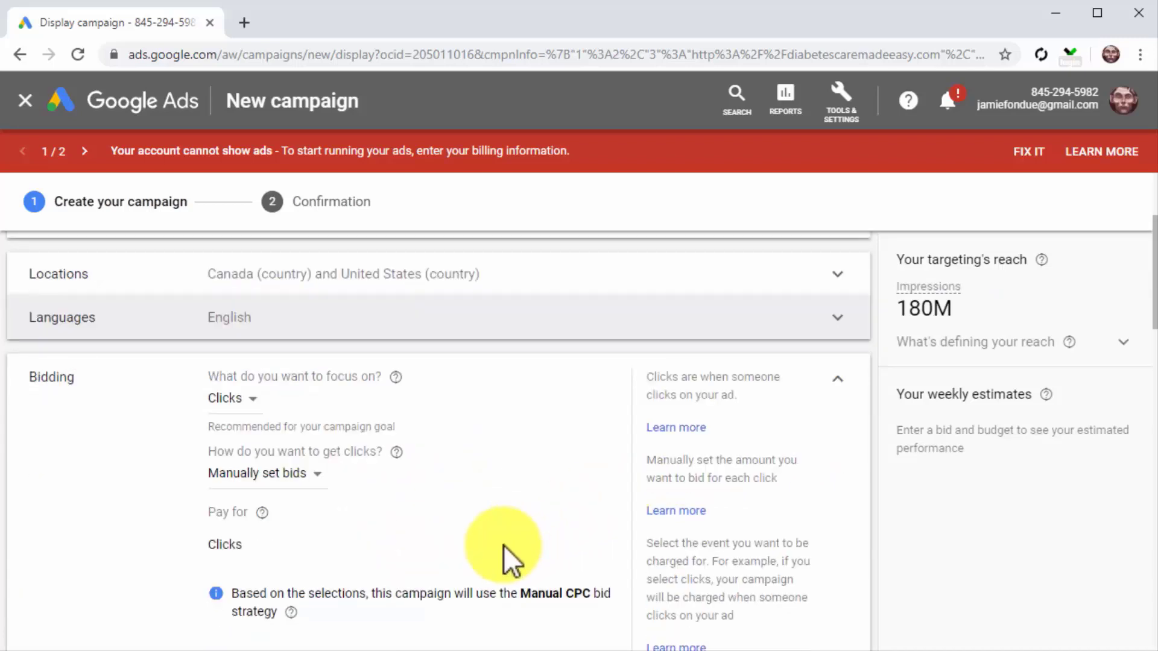
{"action": "left_click", "coordinate": [250, 398]}
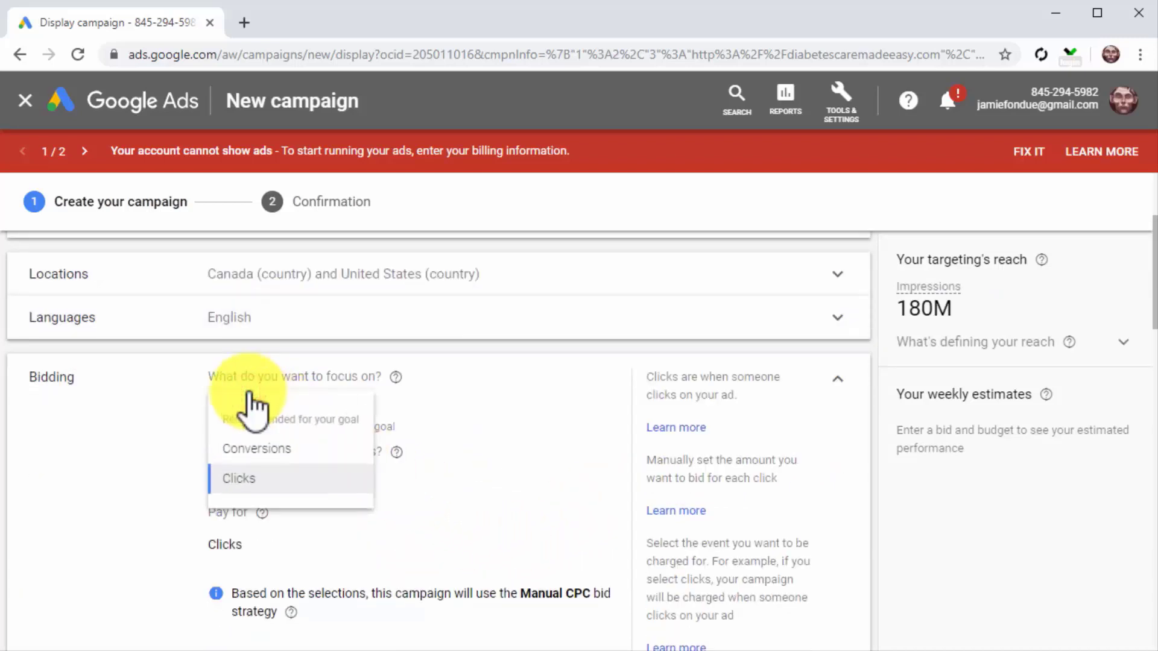
{"action": "left_click", "coordinate": [269, 482]}
{"action": "scroll", "coordinate": [455, 417], "scroll_direction": "down", "scroll_amount": 2}
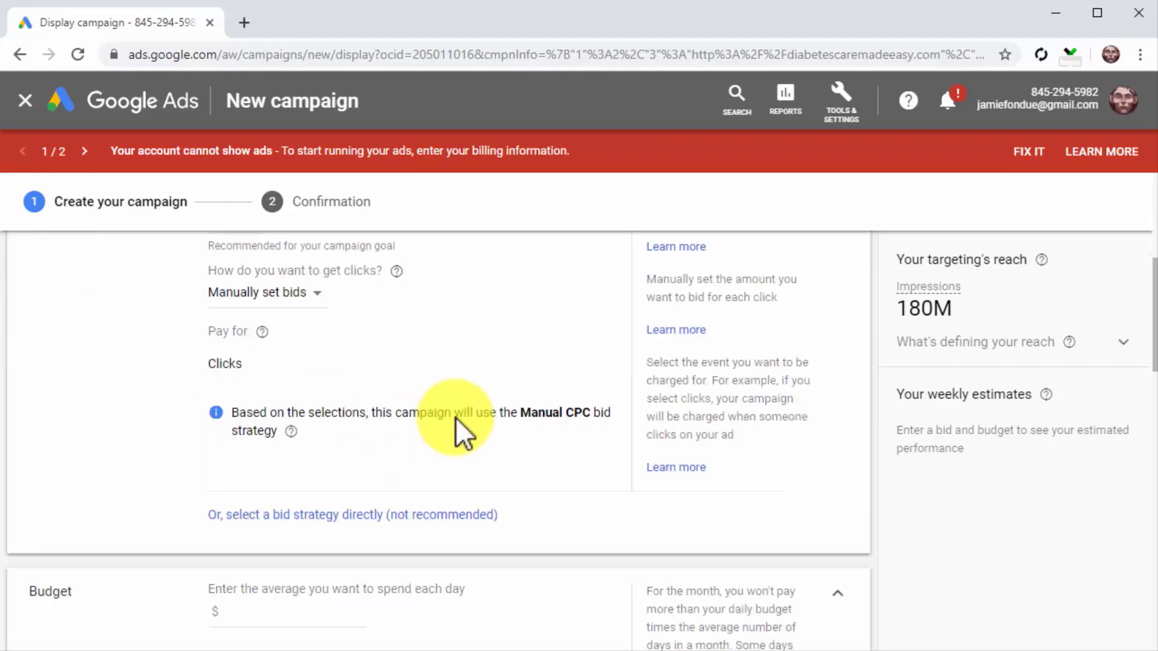
{"action": "scroll", "coordinate": [457, 417], "scroll_direction": "down", "scroll_amount": 1}
{"action": "scroll", "coordinate": [456, 418], "scroll_direction": "down", "scroll_amount": 2}
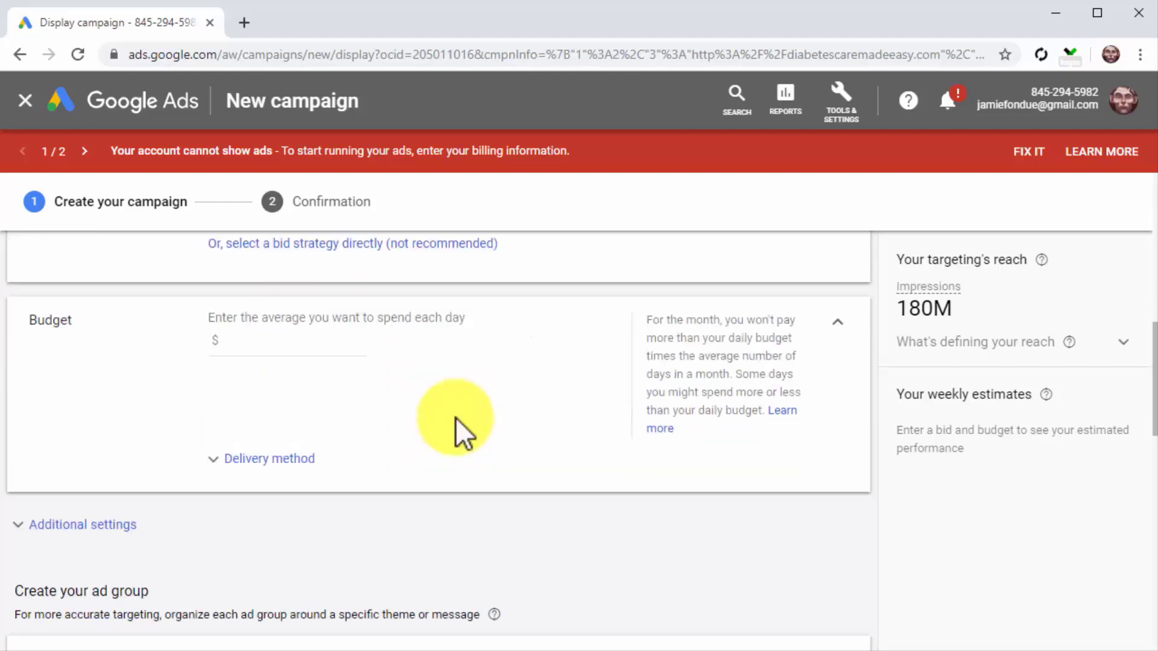
{"action": "left_click", "coordinate": [333, 349]}
{"action": "type", "text": "5"}
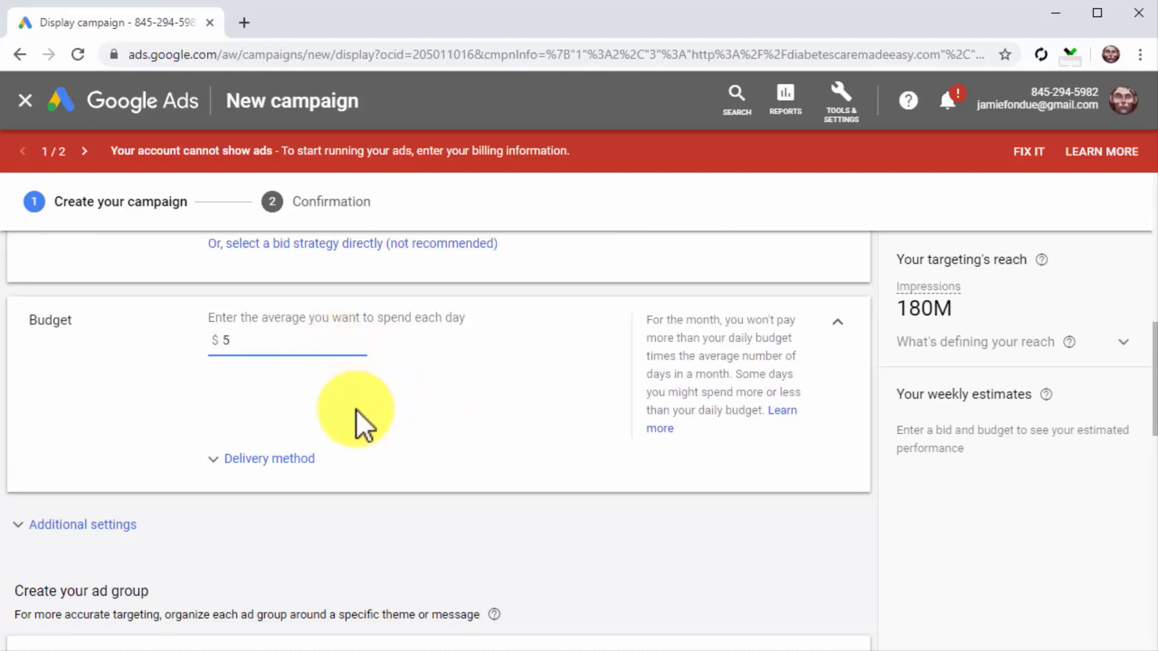
{"action": "scroll", "coordinate": [356, 410], "scroll_direction": "down", "scroll_amount": 3}
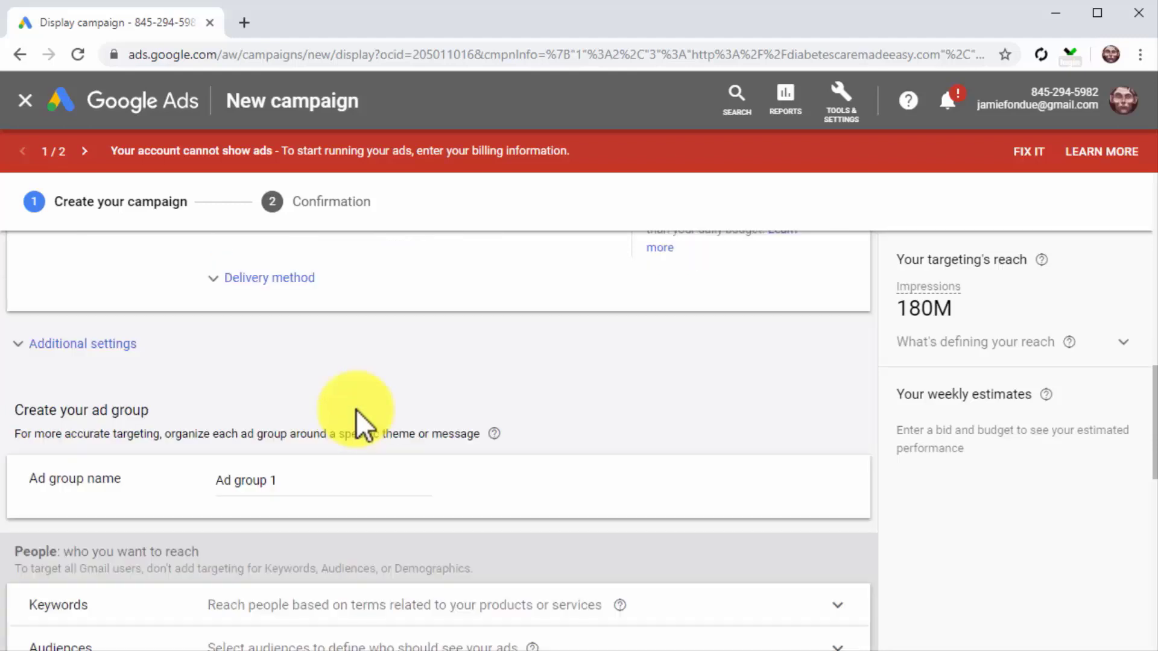
- Rename the ad group to 'My New Ad Group - Gmail Traffic'
{"action": "left_click", "coordinate": [304, 480]}
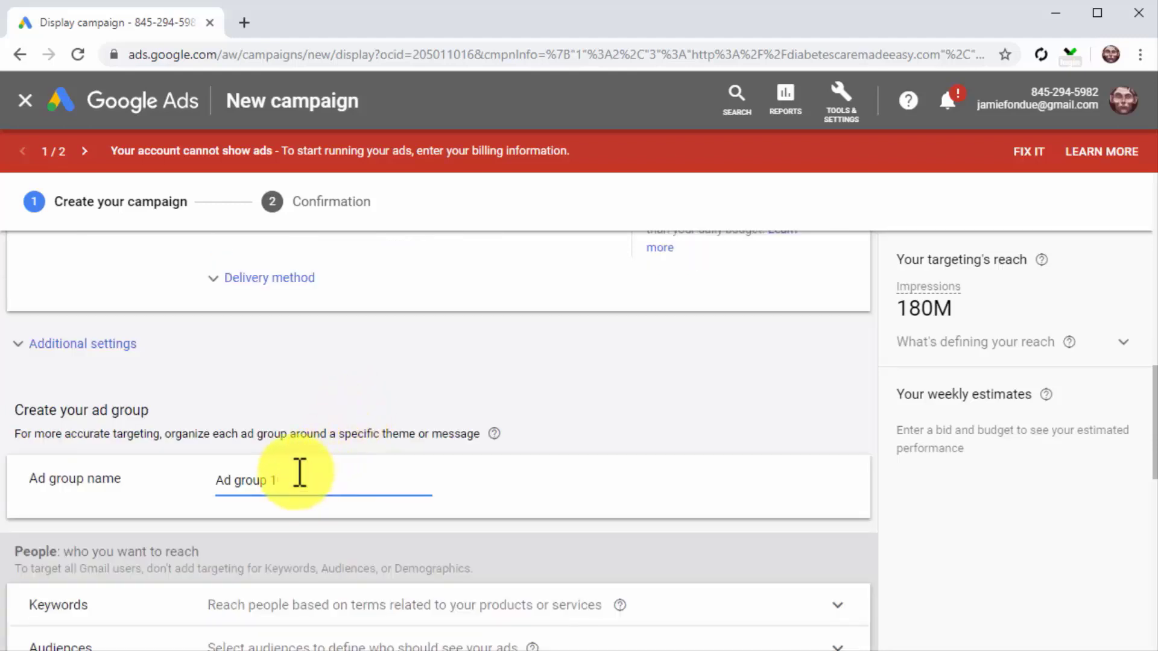
{"action": "key", "text": "ctrl+a"}
{"action": "type", "text": "My New Ad Group - Gmail Traffic"}
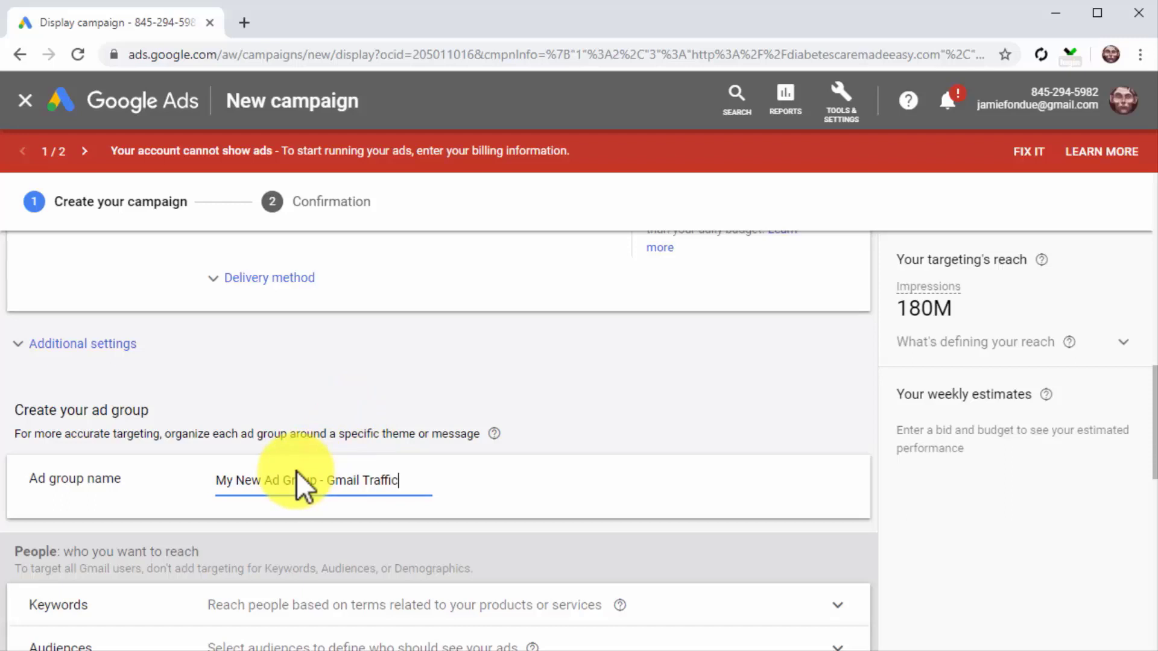
{"action": "scroll", "coordinate": [523, 541], "scroll_direction": "down", "scroll_amount": 3}
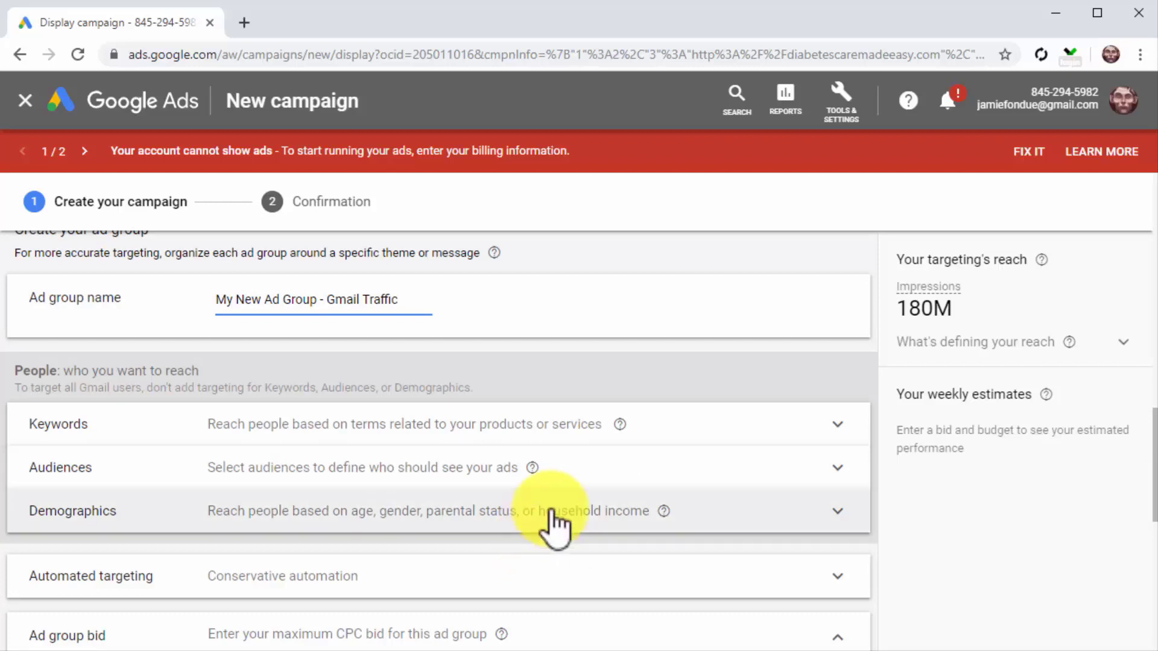
- Target four diabetes keywords, including diabetes care, diabetes tips and diabetes and feet
{"action": "left_click", "coordinate": [603, 437]}
{"action": "scroll", "coordinate": [487, 515], "scroll_direction": "down", "scroll_amount": 3}
{"action": "left_click", "coordinate": [434, 553]}
{"action": "type", "text": "diabetes care"}
{"action": "key", "text": "Return"}
{"action": "type", "text": "diabetes tipsdiabetes and feet"}
{"action": "key", "text": "Return"}
{"action": "left_click", "coordinate": [835, 263]}
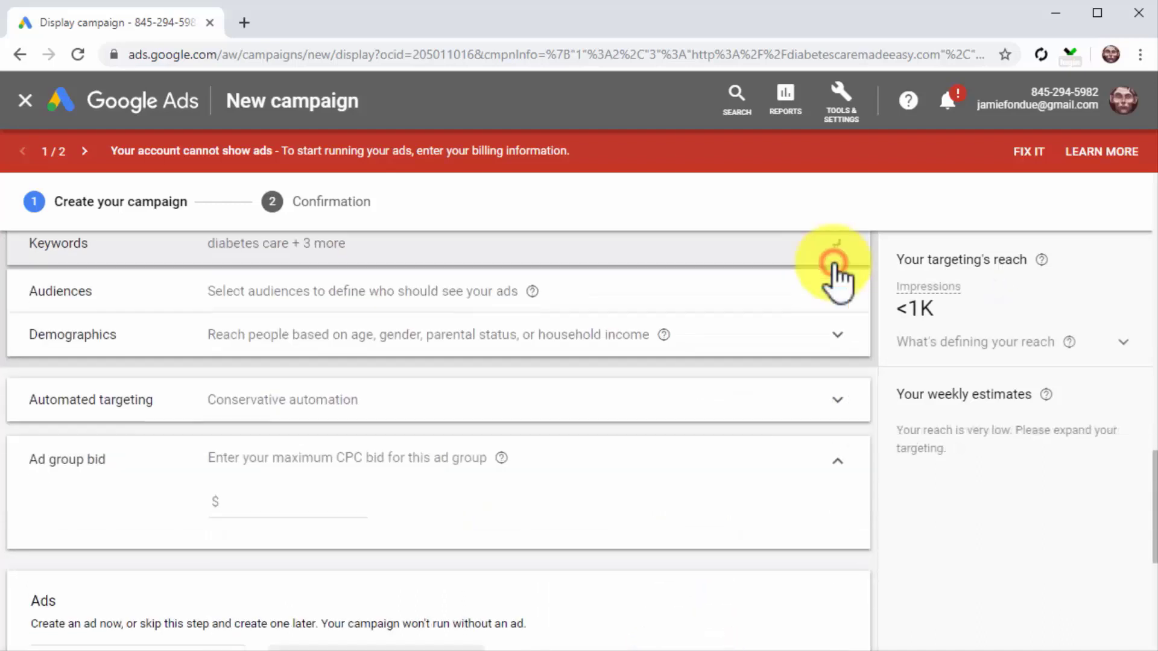
- Target the Sports & Fitness affinity and Education in-market audiences
{"action": "left_click", "coordinate": [828, 301]}
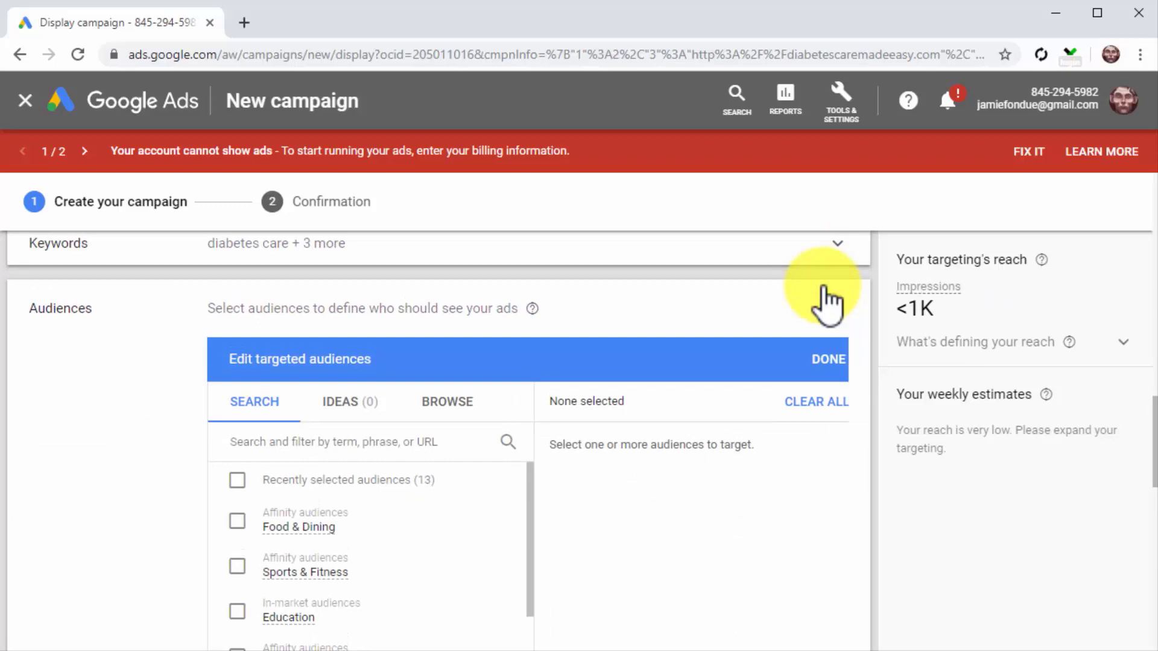
{"action": "scroll", "coordinate": [579, 446], "scroll_direction": "down", "scroll_amount": 3}
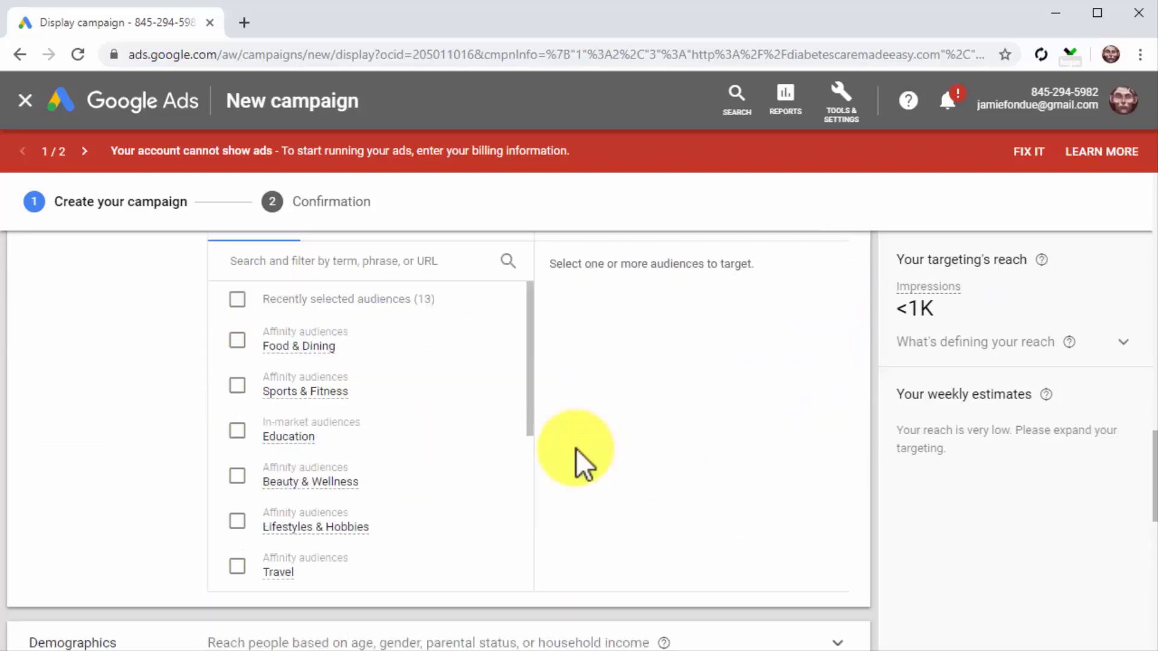
{"action": "scroll", "coordinate": [487, 431], "scroll_direction": "down", "scroll_amount": 1}
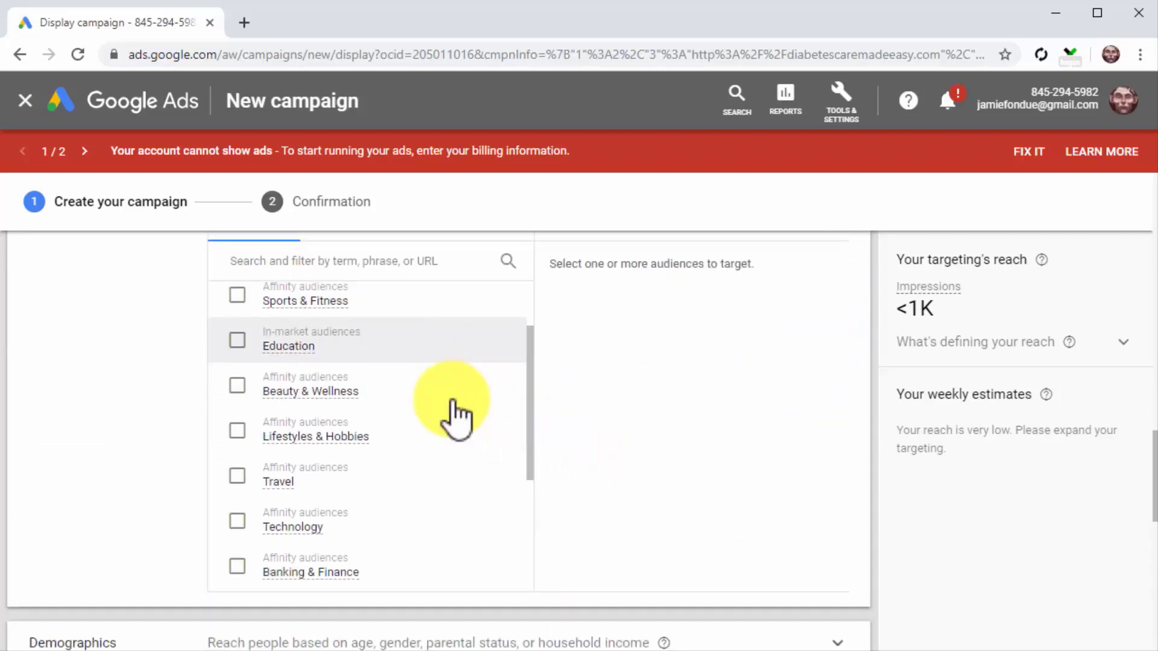
{"action": "left_click", "coordinate": [238, 297]}
{"action": "left_click", "coordinate": [239, 341]}
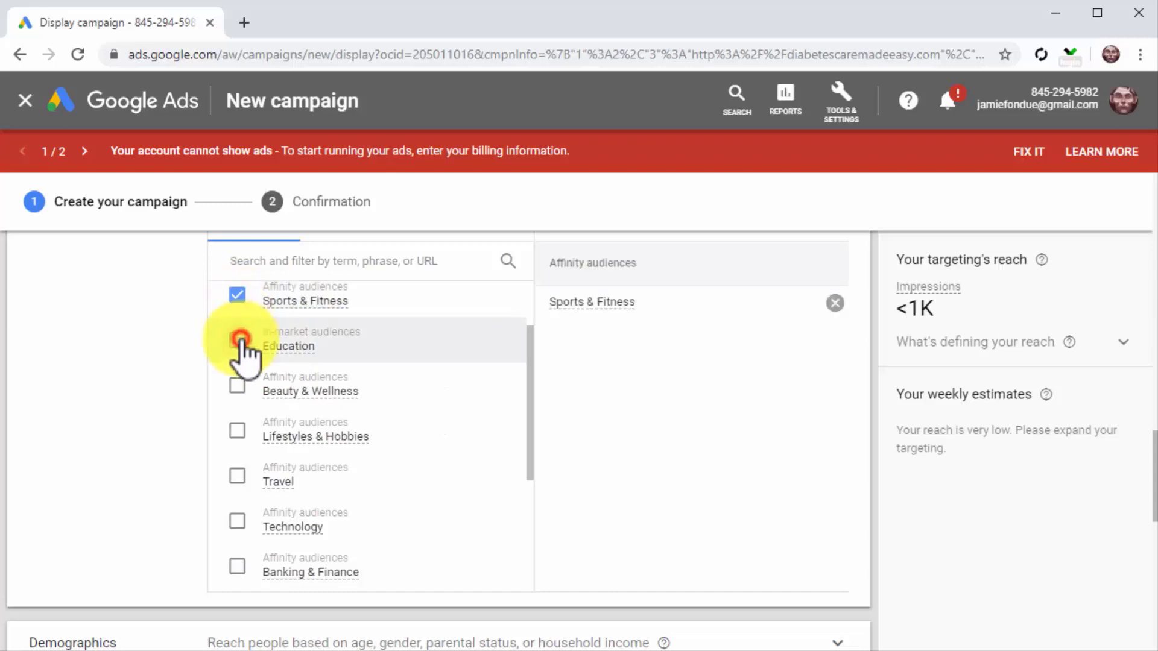
{"action": "scroll", "coordinate": [313, 392], "scroll_direction": "down", "scroll_amount": 1}
{"action": "scroll", "coordinate": [325, 410], "scroll_direction": "down", "scroll_amount": 2}
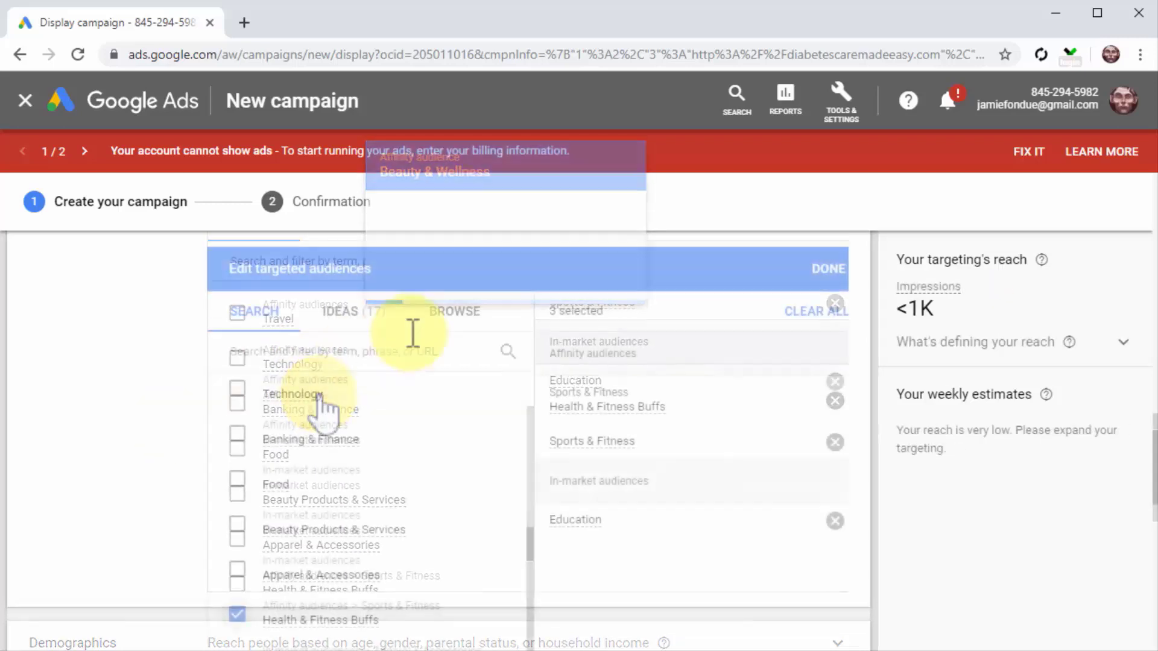
{"action": "left_click", "coordinate": [436, 325]}
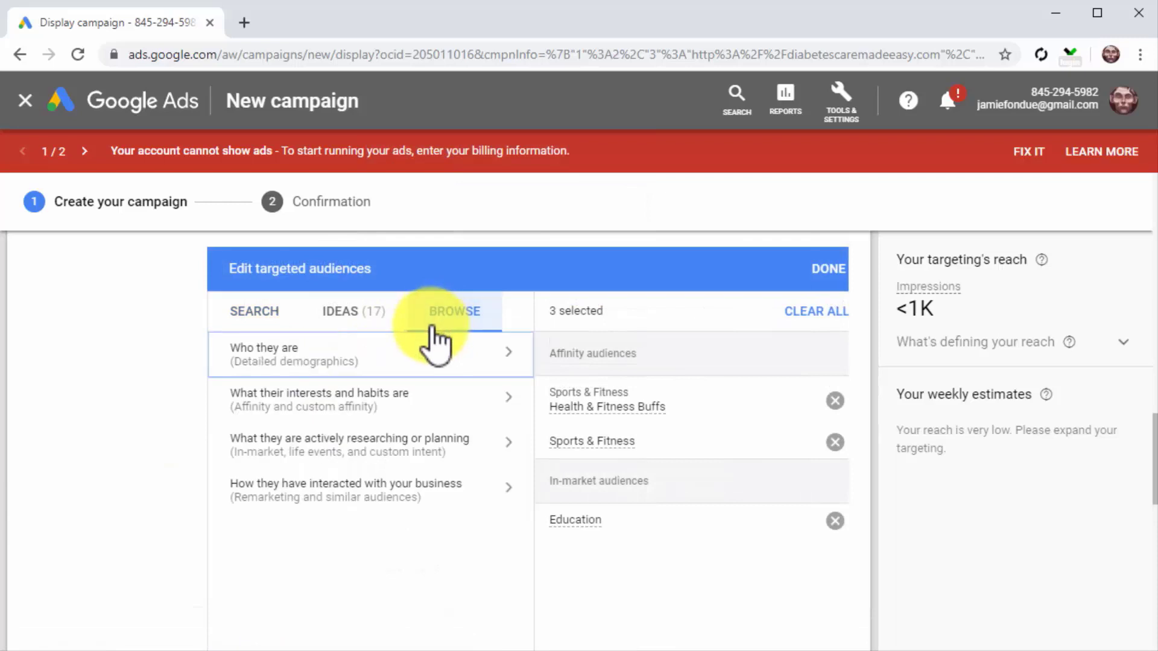
{"action": "left_click", "coordinate": [410, 399]}
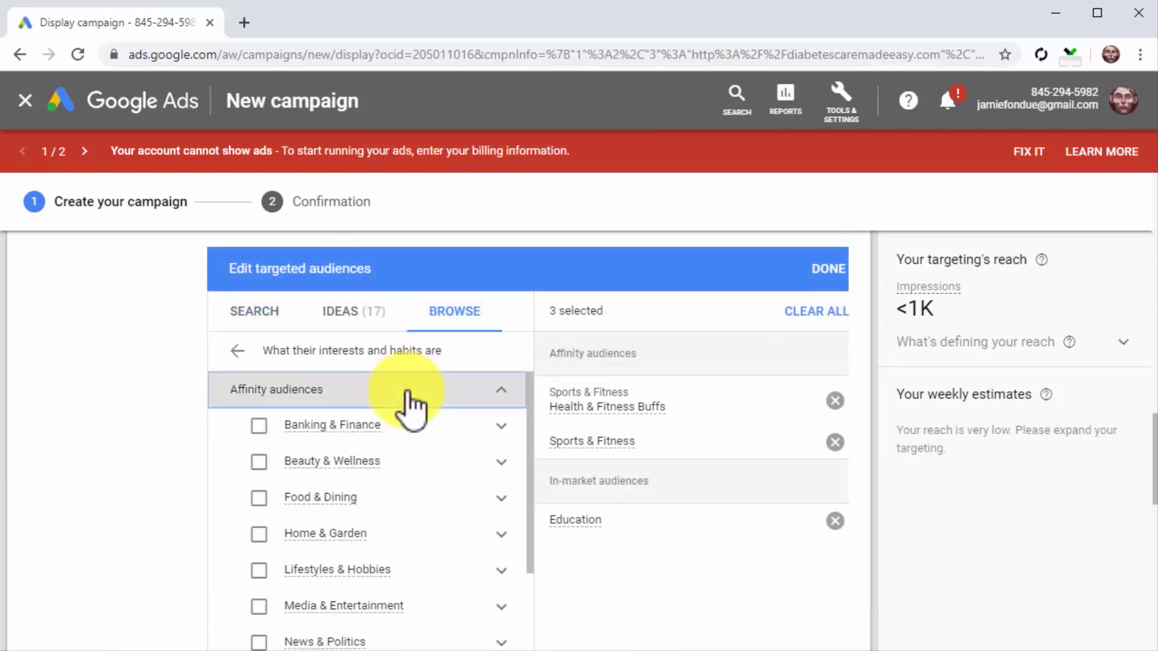
{"action": "scroll", "coordinate": [406, 460], "scroll_direction": "down", "scroll_amount": 5}
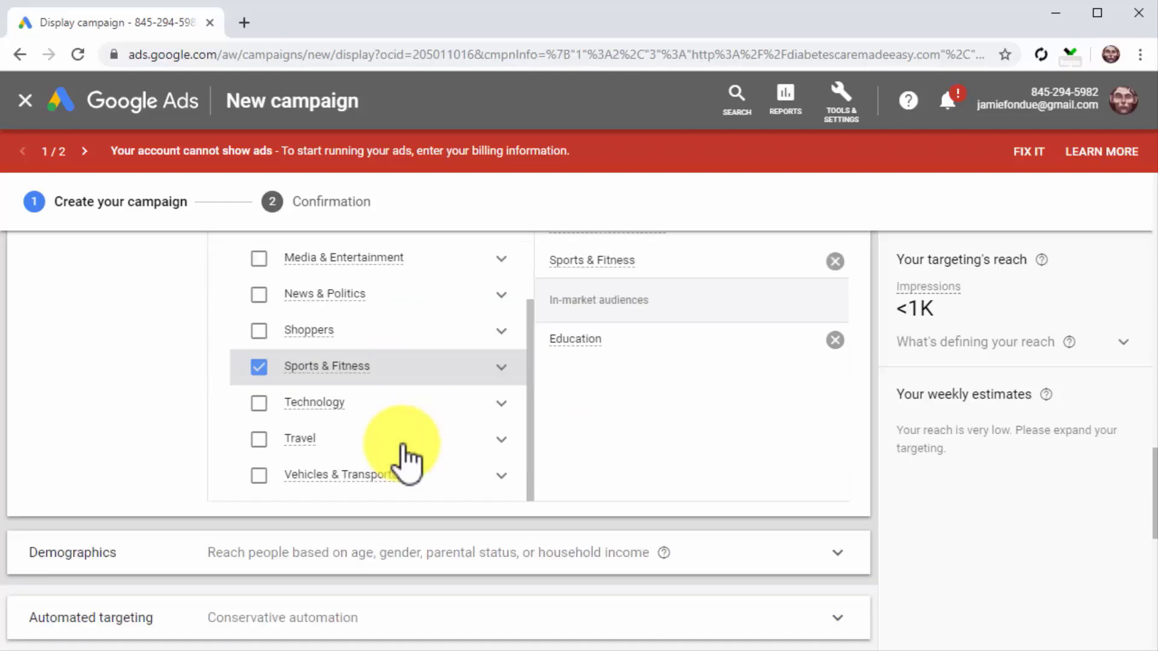
- Exclude unknown gender, age, parental status and income, plus ages 18-24, 65+ and Lower 50% income
{"action": "left_click", "coordinate": [842, 555]}
{"action": "scroll", "coordinate": [646, 573], "scroll_direction": "down", "scroll_amount": 3}
{"action": "scroll", "coordinate": [648, 579], "scroll_direction": "down", "scroll_amount": 3}
{"action": "left_click", "coordinate": [237, 401]}
{"action": "left_click", "coordinate": [397, 329]}
{"action": "left_click", "coordinate": [396, 509]}
{"action": "left_click", "coordinate": [397, 546]}
{"action": "left_click", "coordinate": [557, 401]}
{"action": "left_click", "coordinate": [720, 546]}
{"action": "left_click", "coordinate": [716, 509]}
{"action": "left_click", "coordinate": [814, 249]}
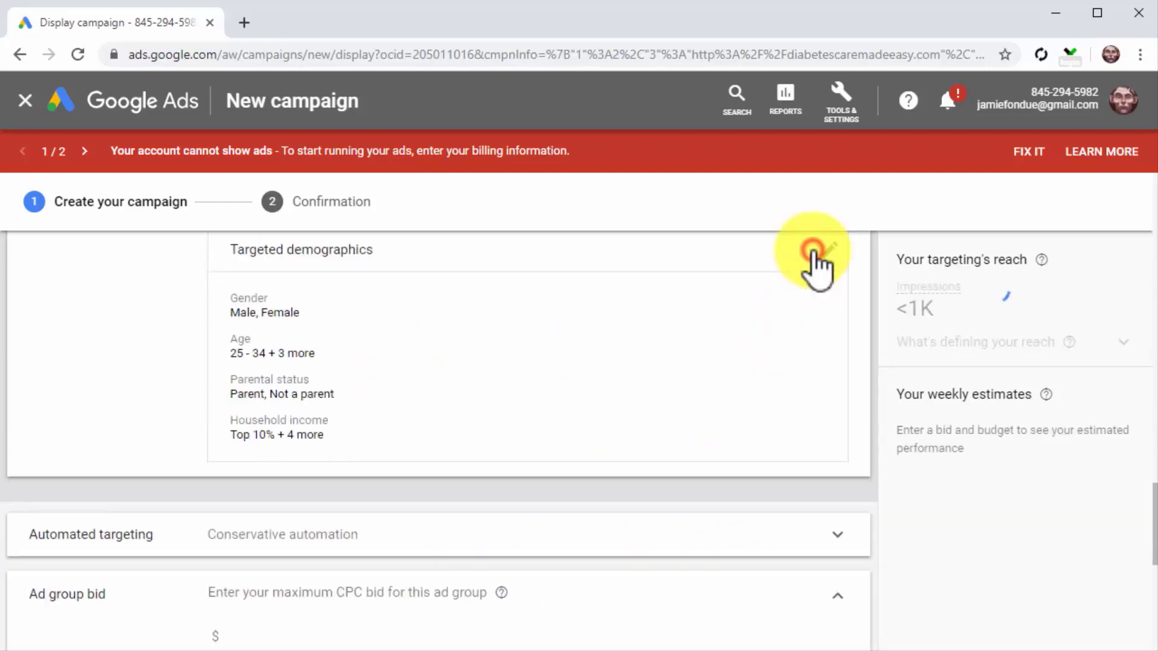
- Set the ad group bid to $0.56
{"action": "scroll", "coordinate": [591, 517], "scroll_direction": "down", "scroll_amount": 2}
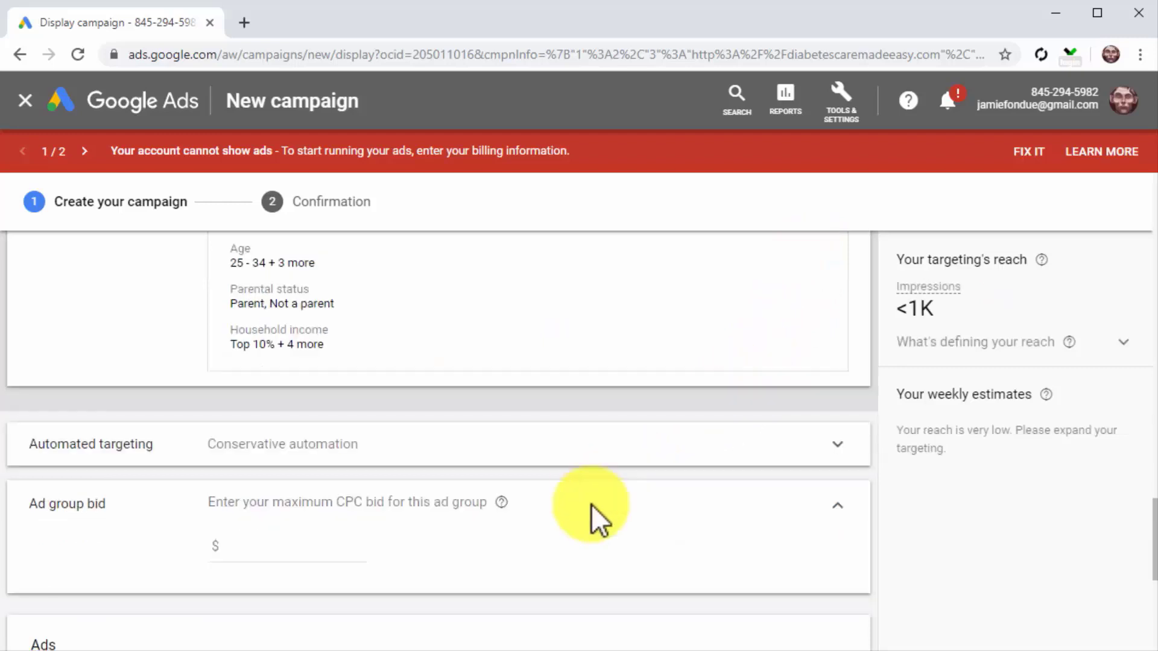
{"action": "scroll", "coordinate": [591, 504], "scroll_direction": "down", "scroll_amount": 2}
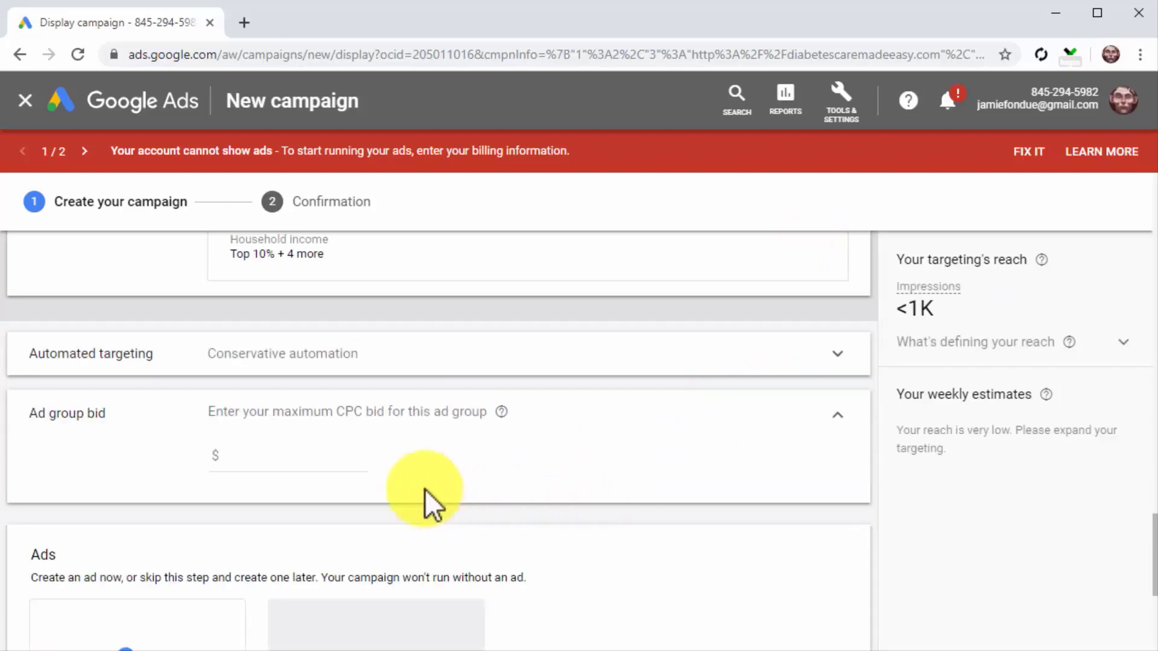
{"action": "left_click", "coordinate": [263, 453]}
{"action": "type", "text": "0.56"}
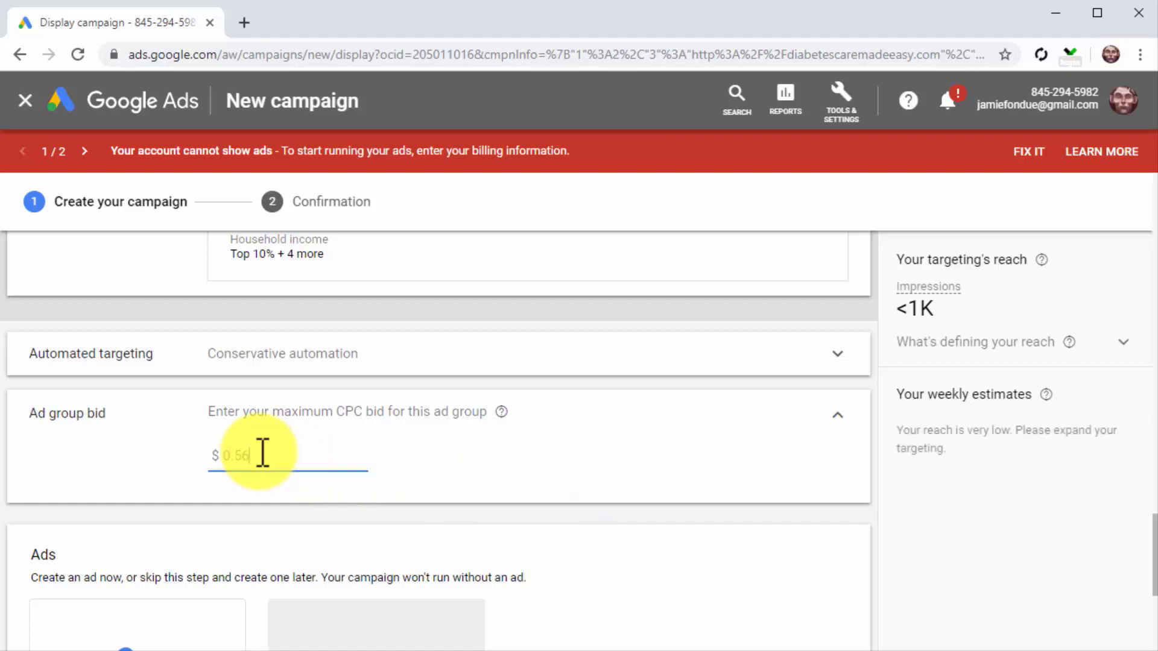
{"action": "scroll", "coordinate": [556, 584], "scroll_direction": "down", "scroll_amount": 3}
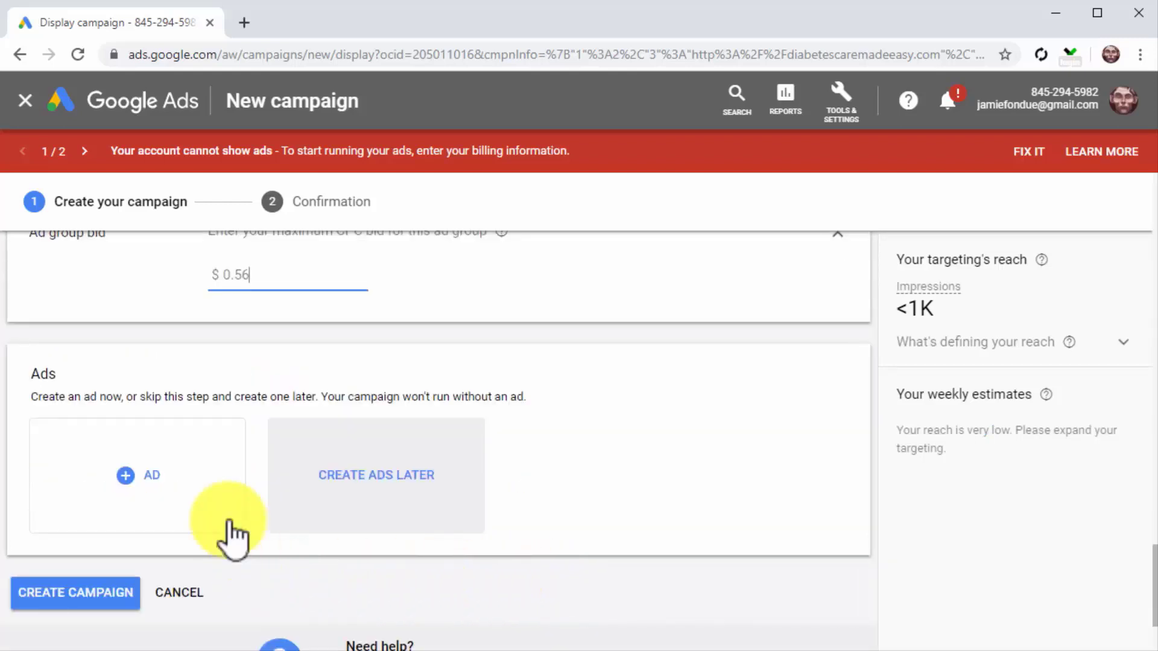
- Create a Gmail ad for Diabetes Care ME headlined 'Diabetes Care Online' with description 'Get Daily Diabetes Care Tips'
{"action": "left_click", "coordinate": [218, 507]}
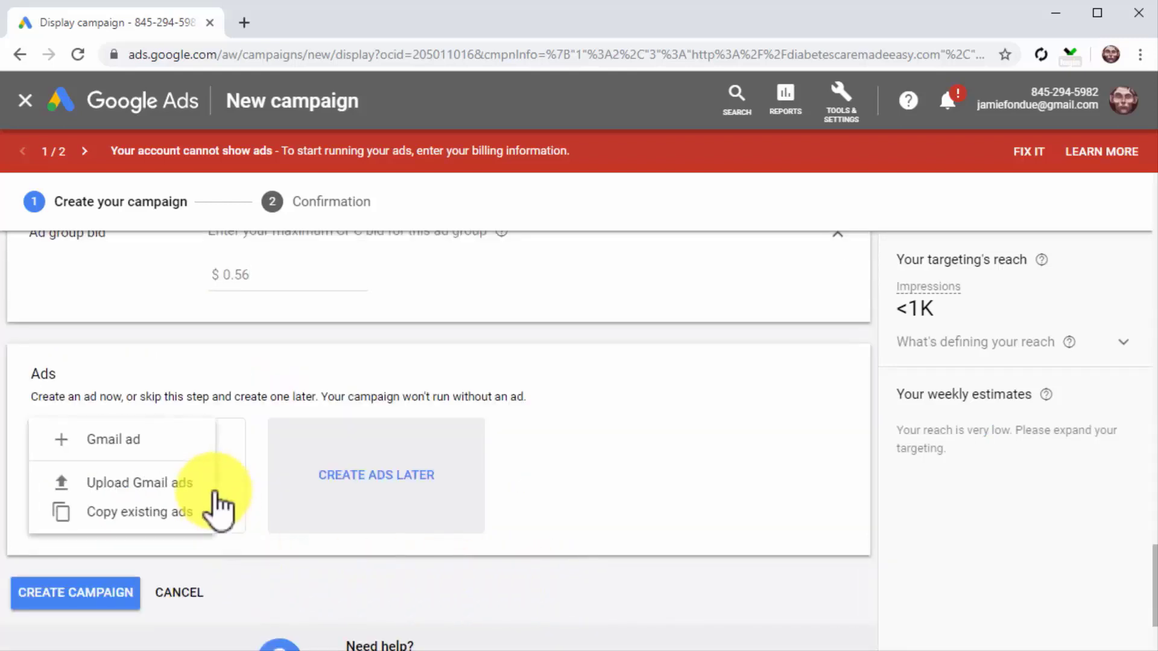
{"action": "left_click", "coordinate": [164, 445]}
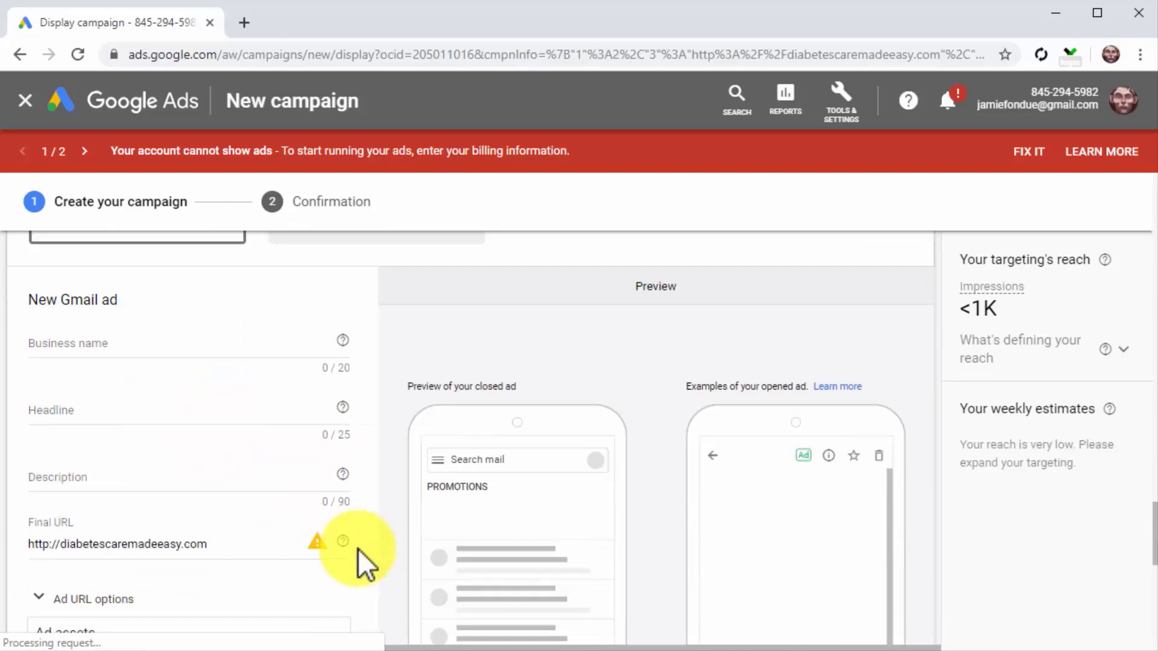
{"action": "left_click", "coordinate": [204, 347]}
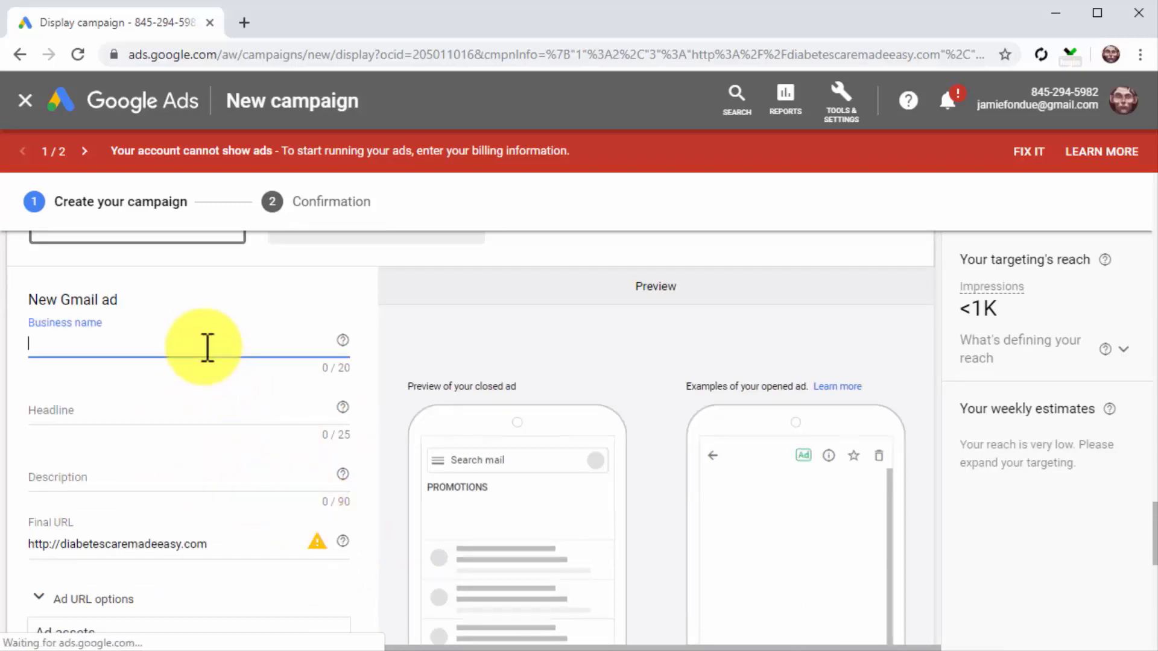
{"action": "type", "text": "Diabetes Care ME"}
{"action": "left_click", "coordinate": [181, 421]}
{"action": "left_click", "coordinate": [360, 508]}
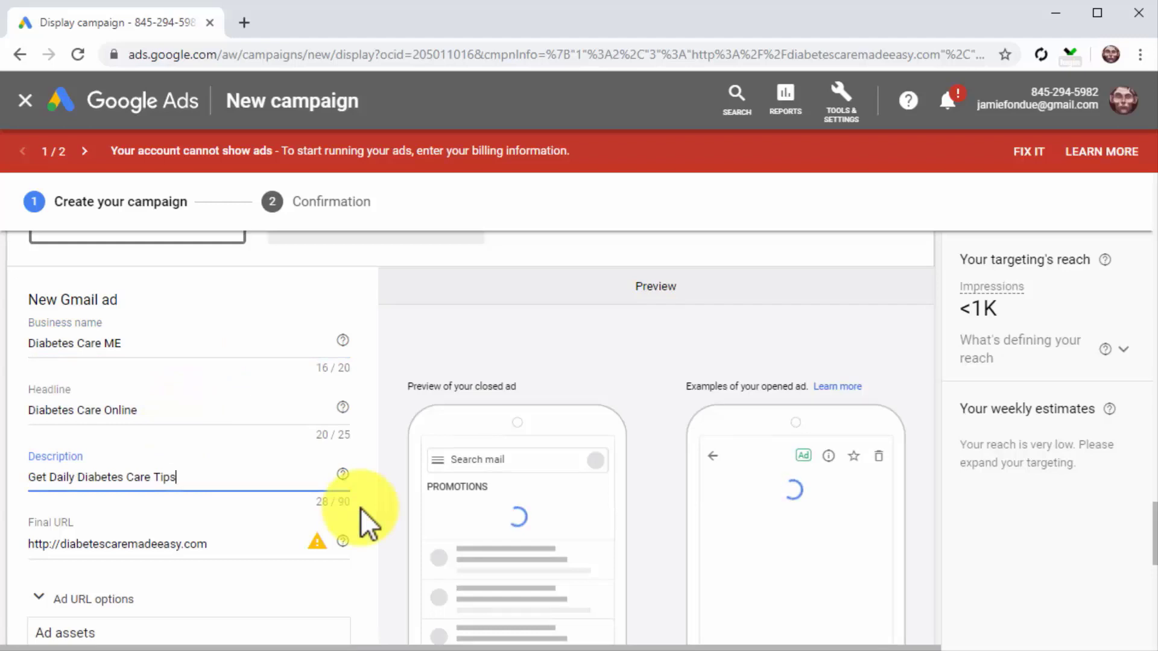
{"action": "scroll", "coordinate": [361, 508], "scroll_direction": "down", "scroll_amount": 1}
{"action": "scroll", "coordinate": [361, 507], "scroll_direction": "down", "scroll_amount": 1}
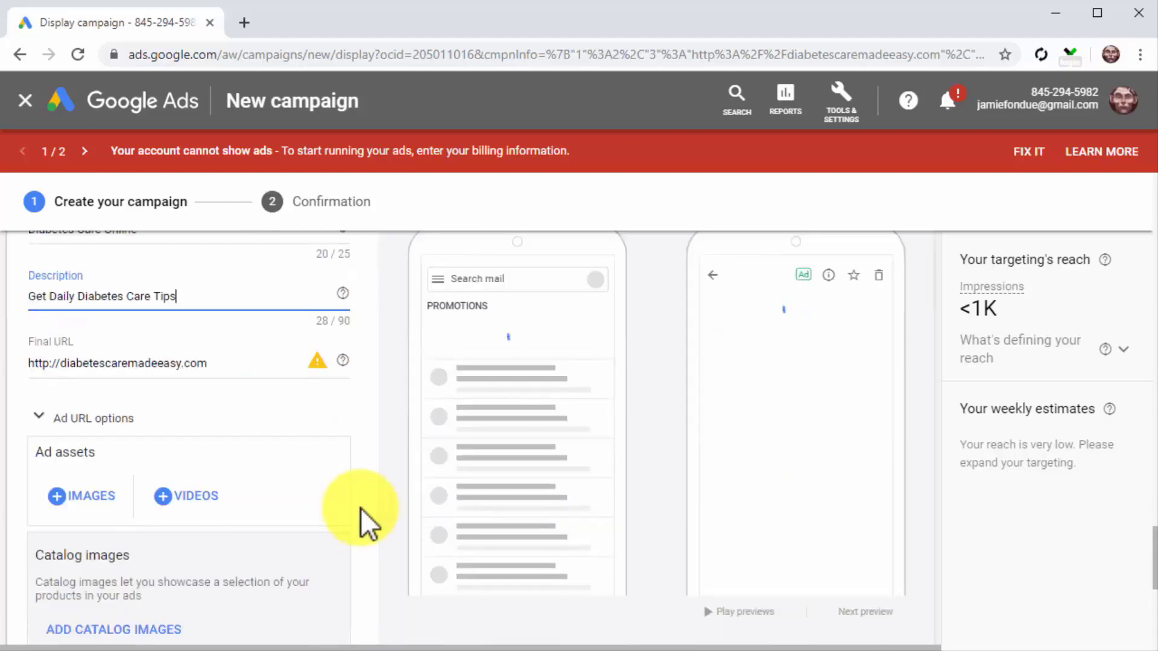
{"action": "scroll", "coordinate": [361, 508], "scroll_direction": "down", "scroll_amount": 1}
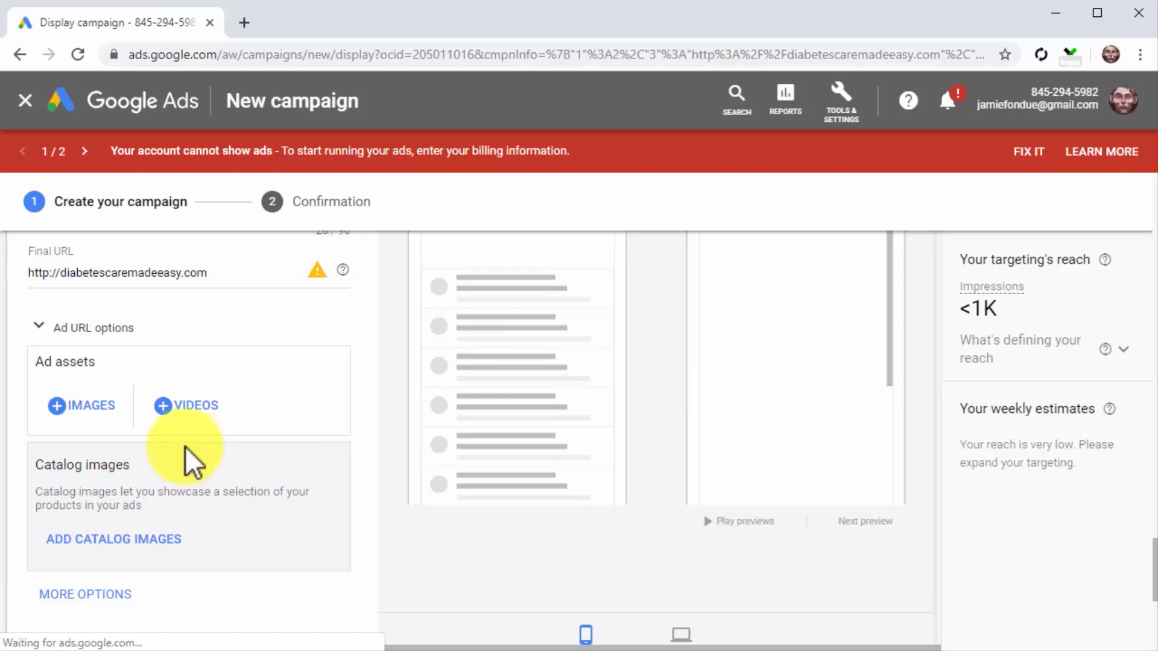
- Use the apple picture as logo and juice photo as marketing image, then add the ad to the group
{"action": "left_click", "coordinate": [78, 406]}
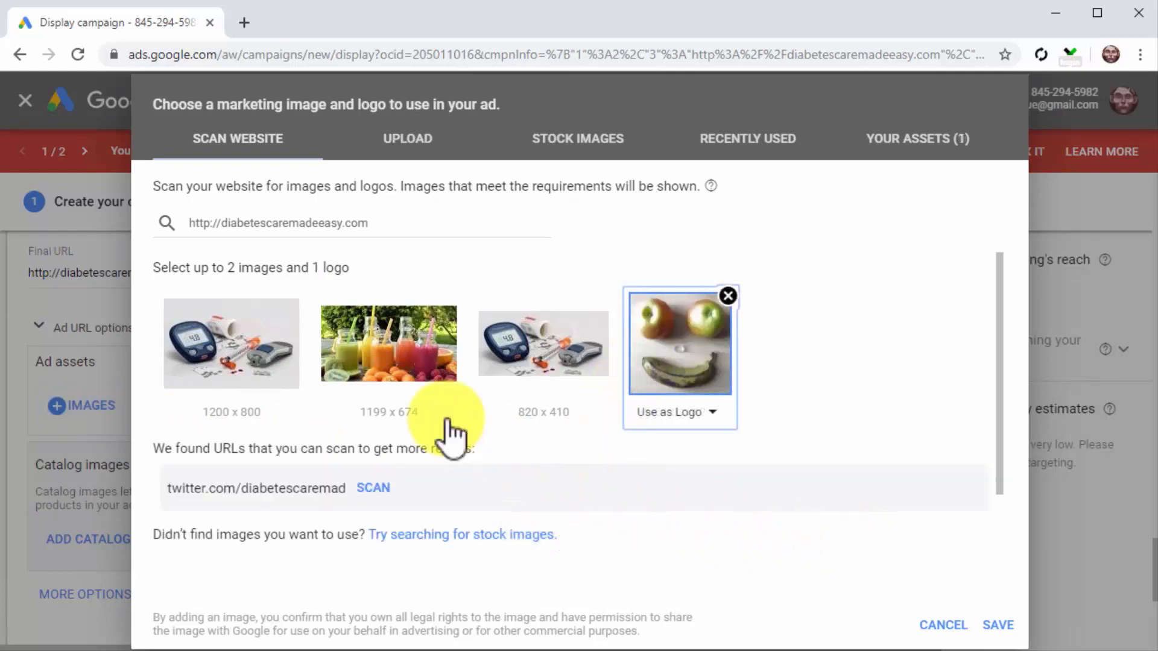
{"action": "left_click", "coordinate": [395, 368]}
{"action": "left_click", "coordinate": [398, 380]}
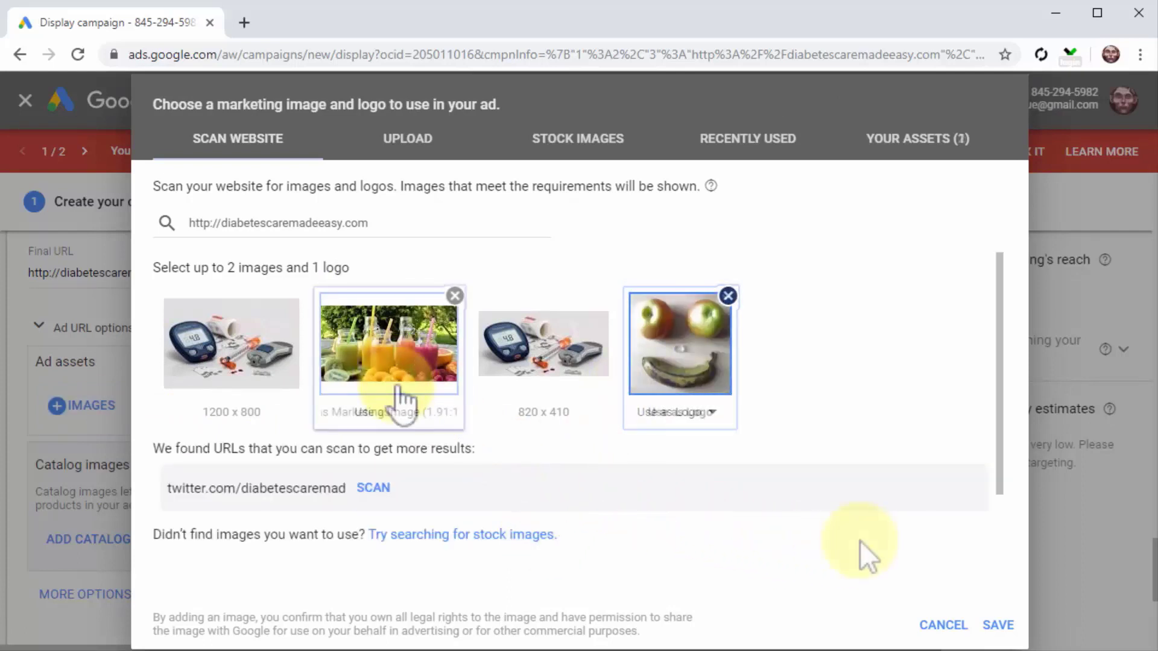
{"action": "left_click", "coordinate": [997, 626]}
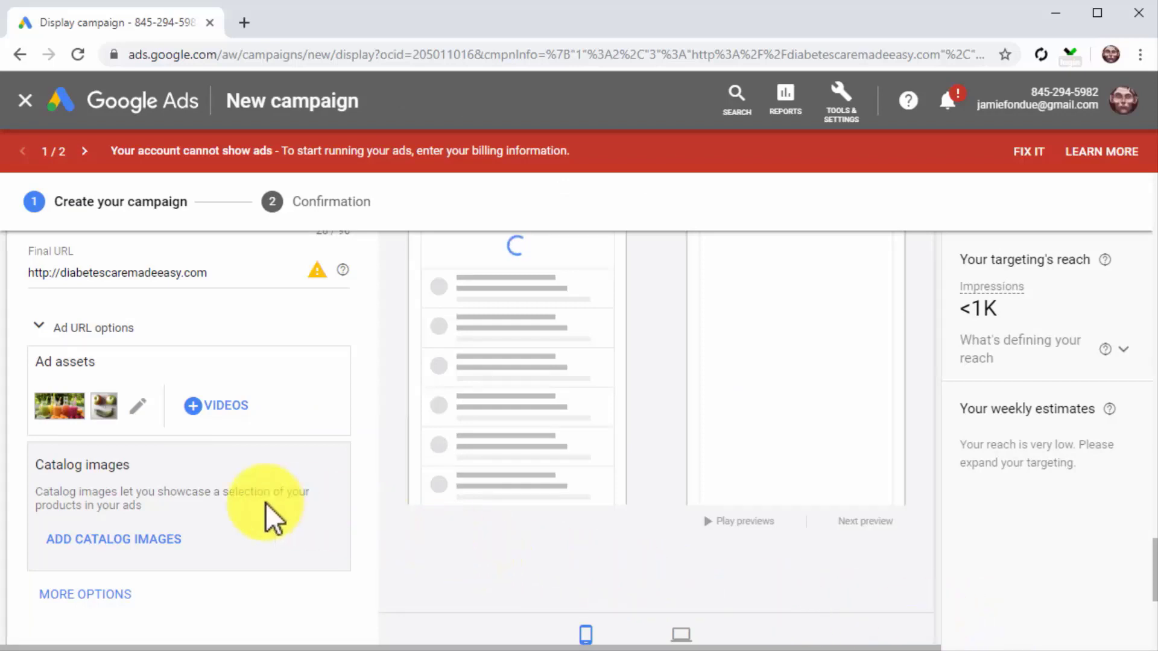
{"action": "scroll", "coordinate": [265, 502], "scroll_direction": "down", "scroll_amount": 2}
{"action": "scroll", "coordinate": [266, 502], "scroll_direction": "down", "scroll_amount": 2}
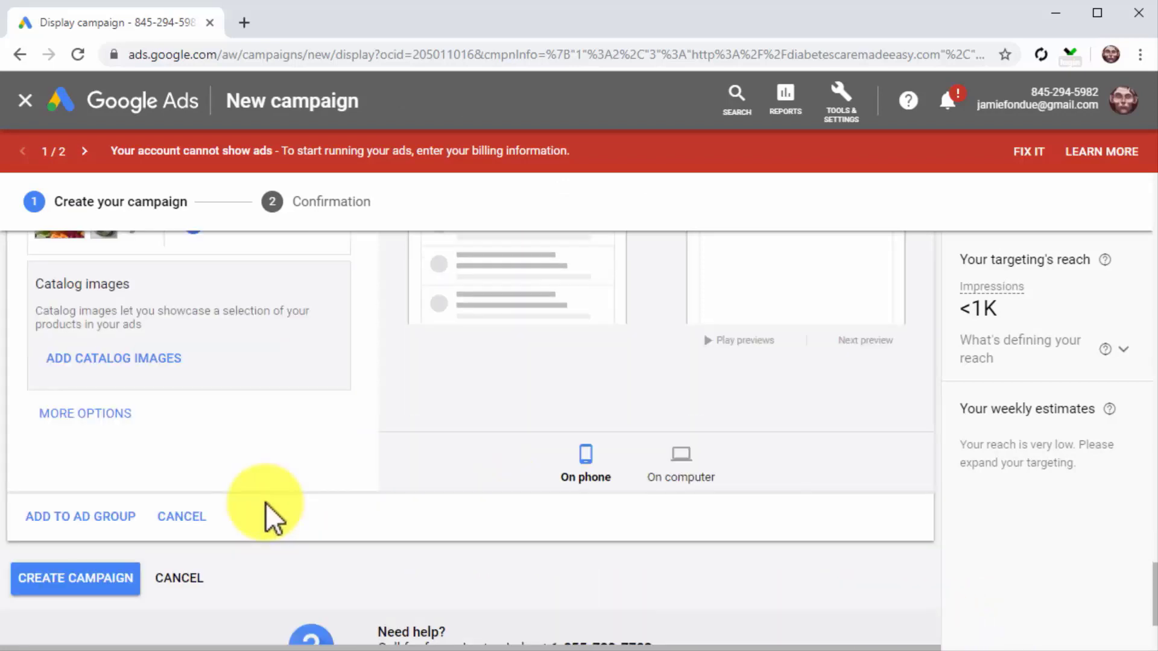
{"action": "left_click", "coordinate": [106, 516]}
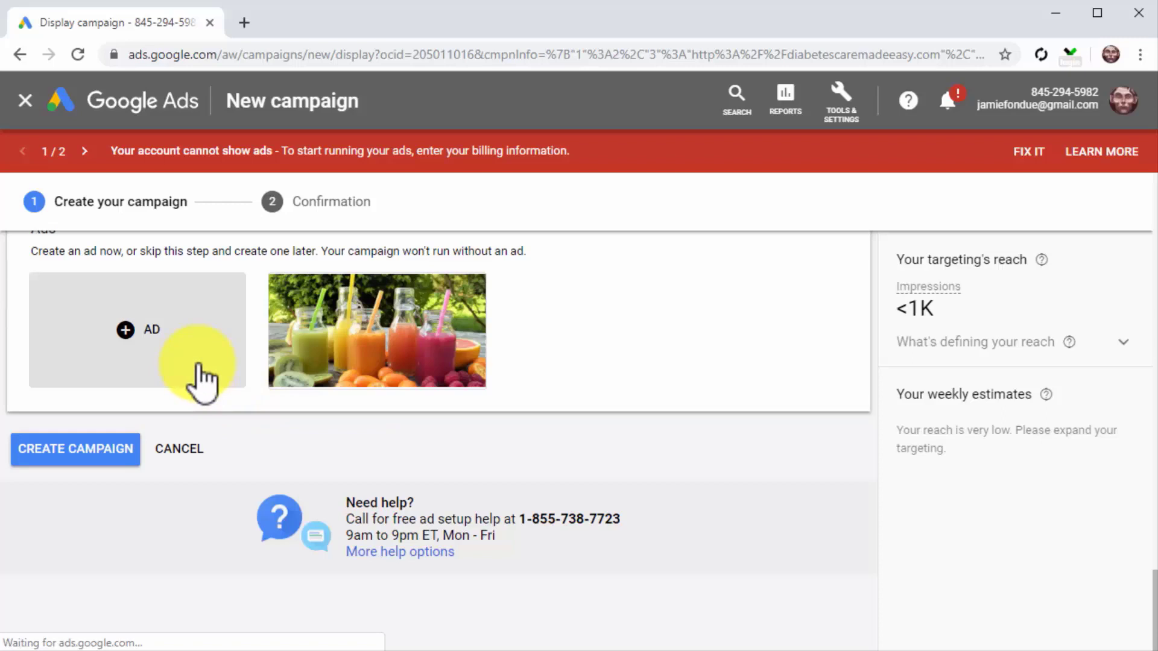
- Create the Gmail campaign and confirm its summary: Website traffic, $5.00/day, Manual CPC, Canada and US, English
{"action": "left_click", "coordinate": [129, 462]}
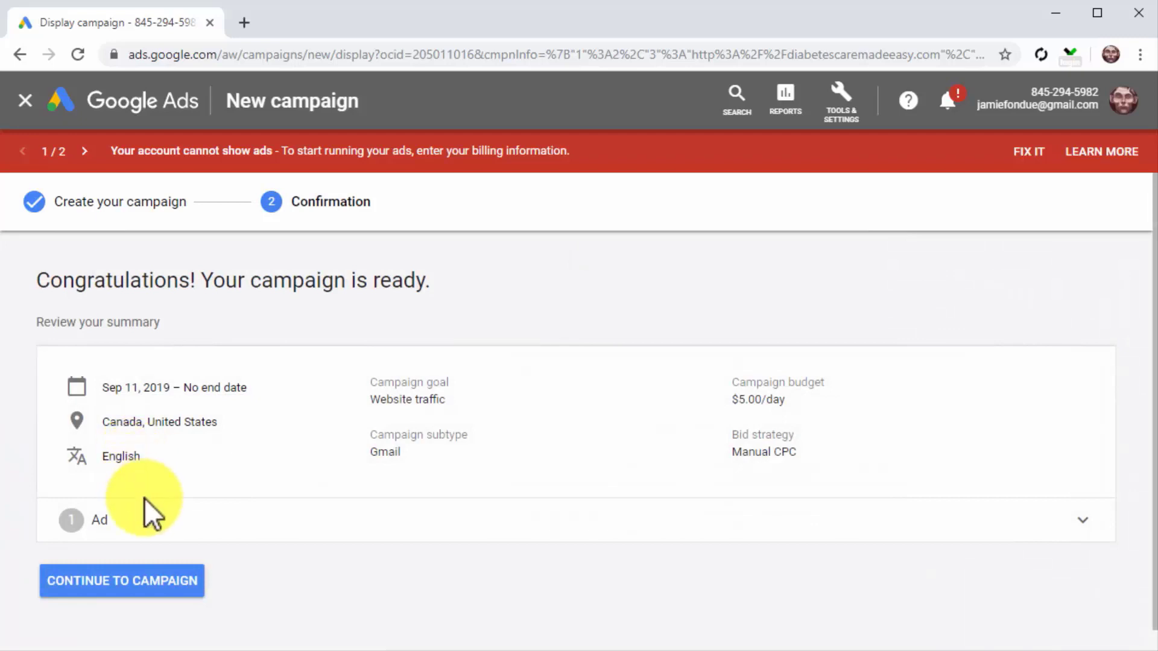
{"action": "left_click", "coordinate": [184, 582]}
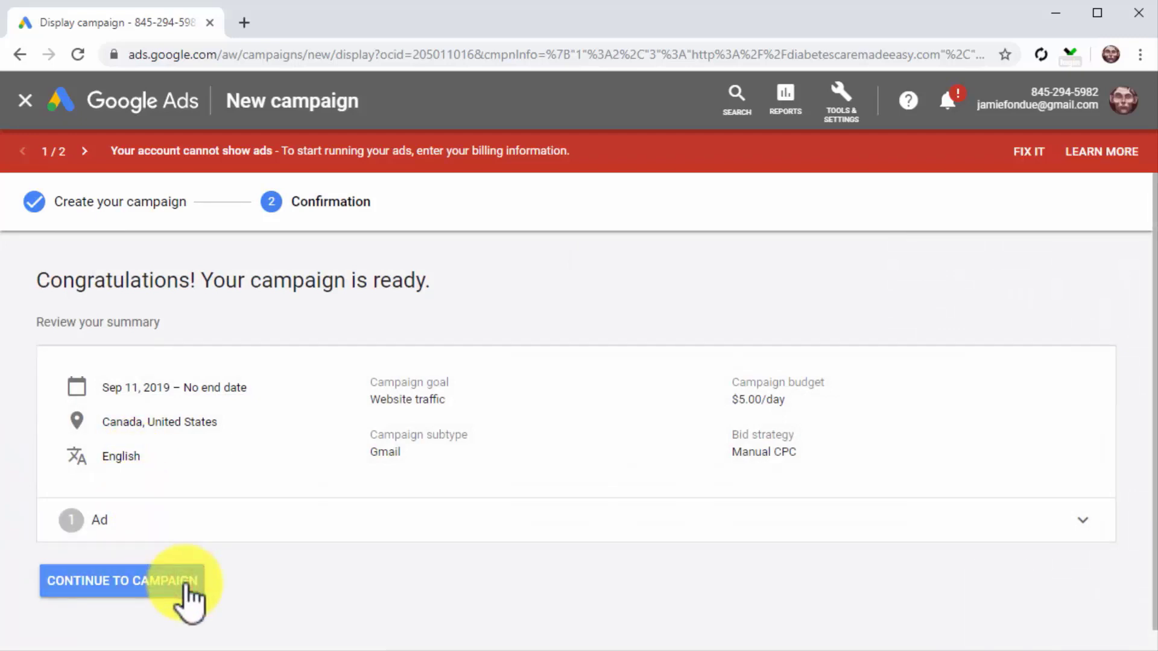